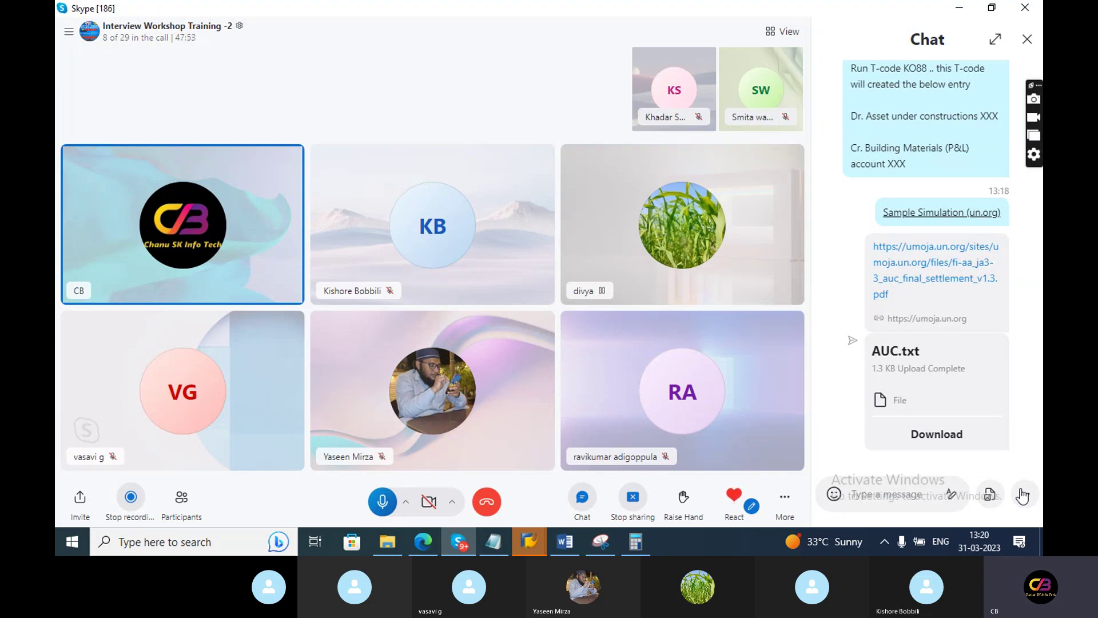
Switch to SAP Logon and open the EH7 connection.
click(154, 43)
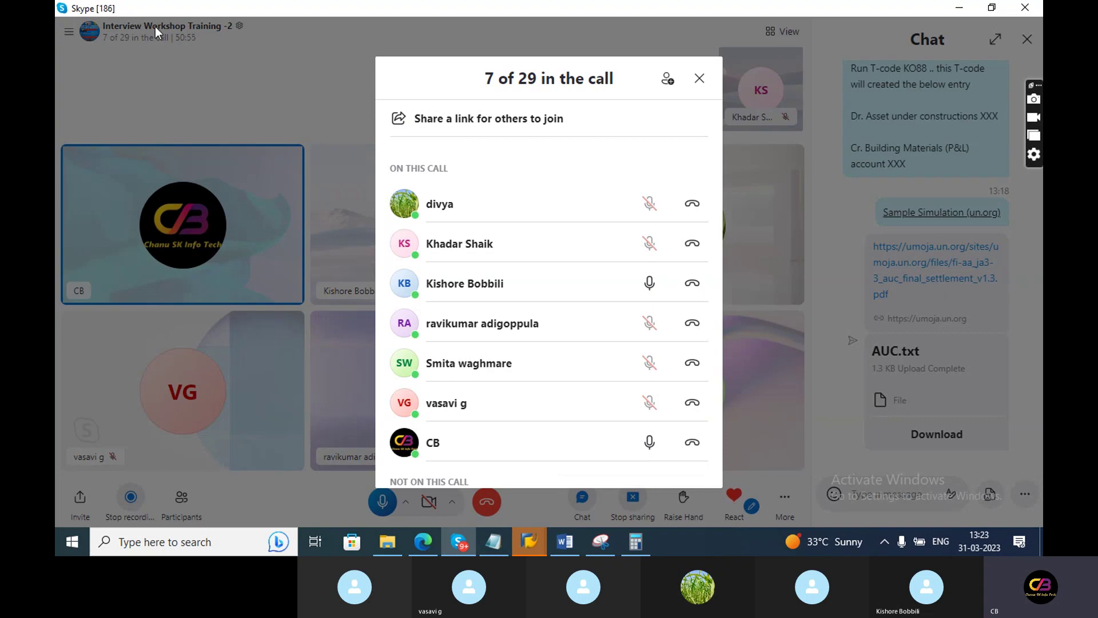
click(534, 546)
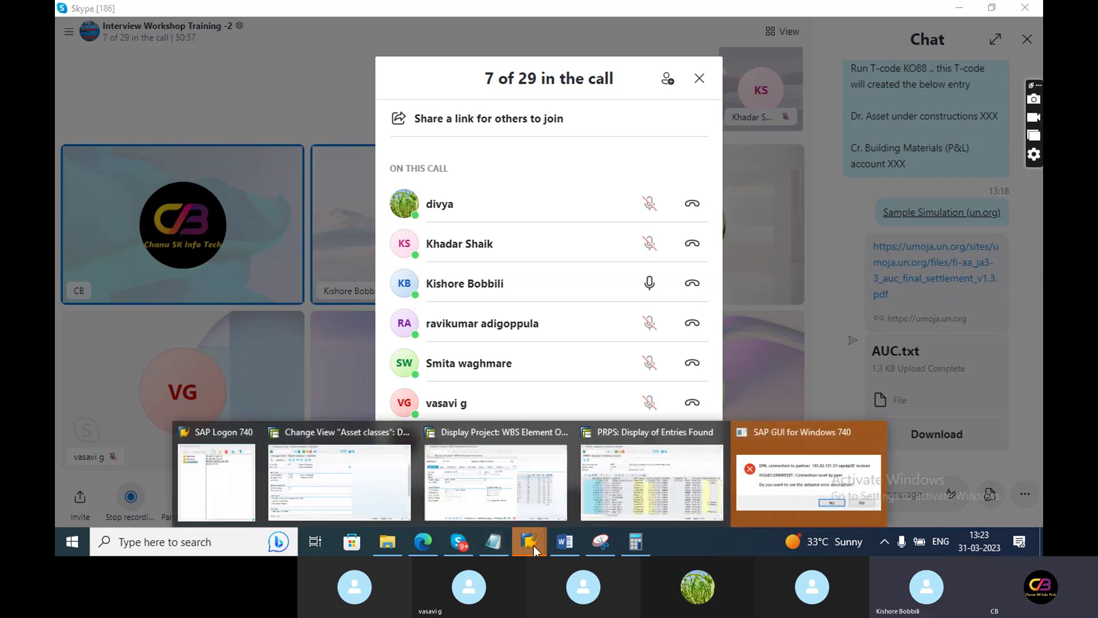
mouse_move(704, 478)
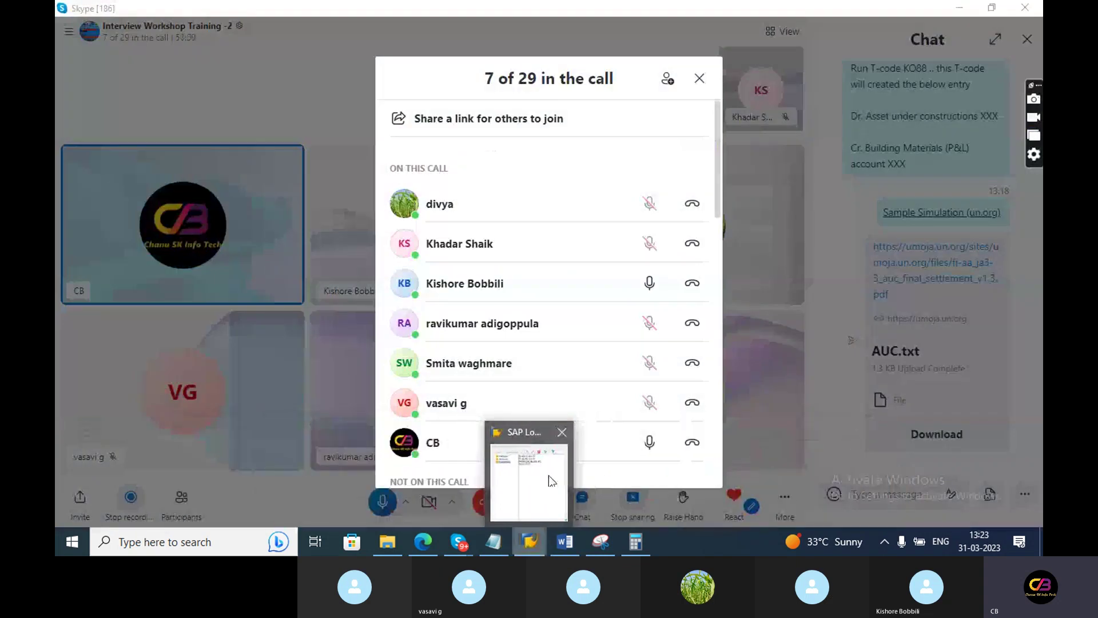
click(548, 475)
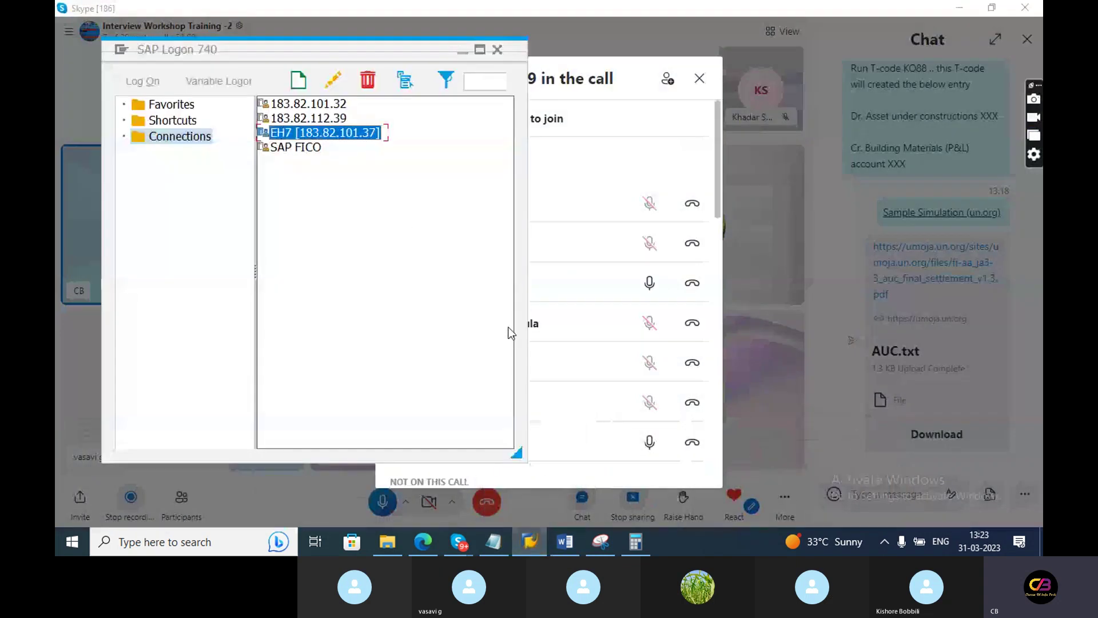
double_click(314, 133)
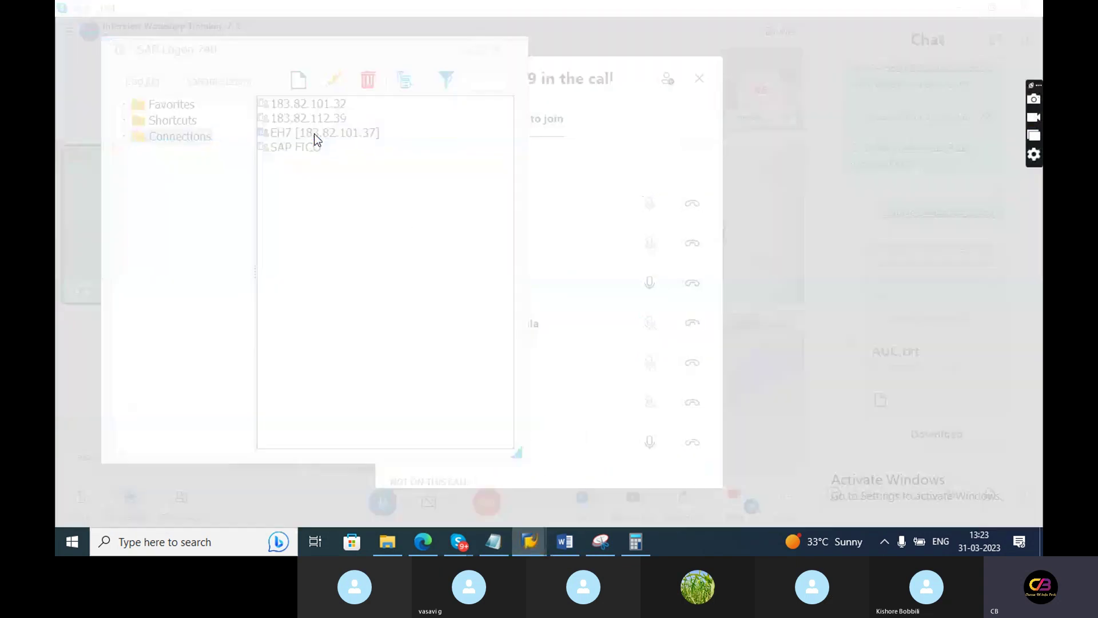
Log on to client 800 by entering the user ID and the account password.
click(234, 173)
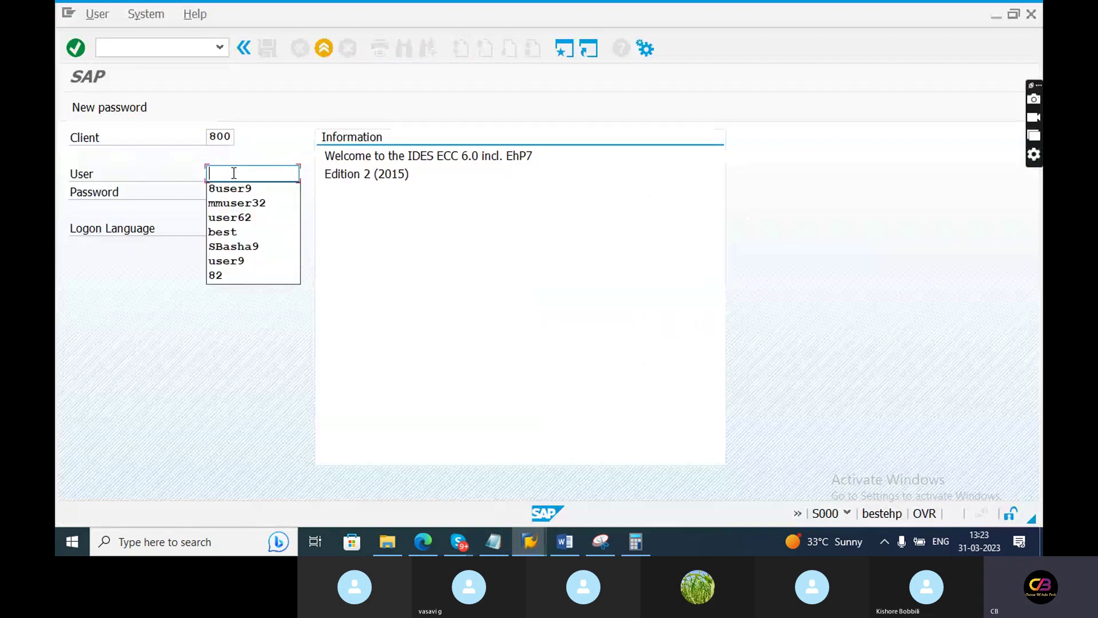
click(240, 191)
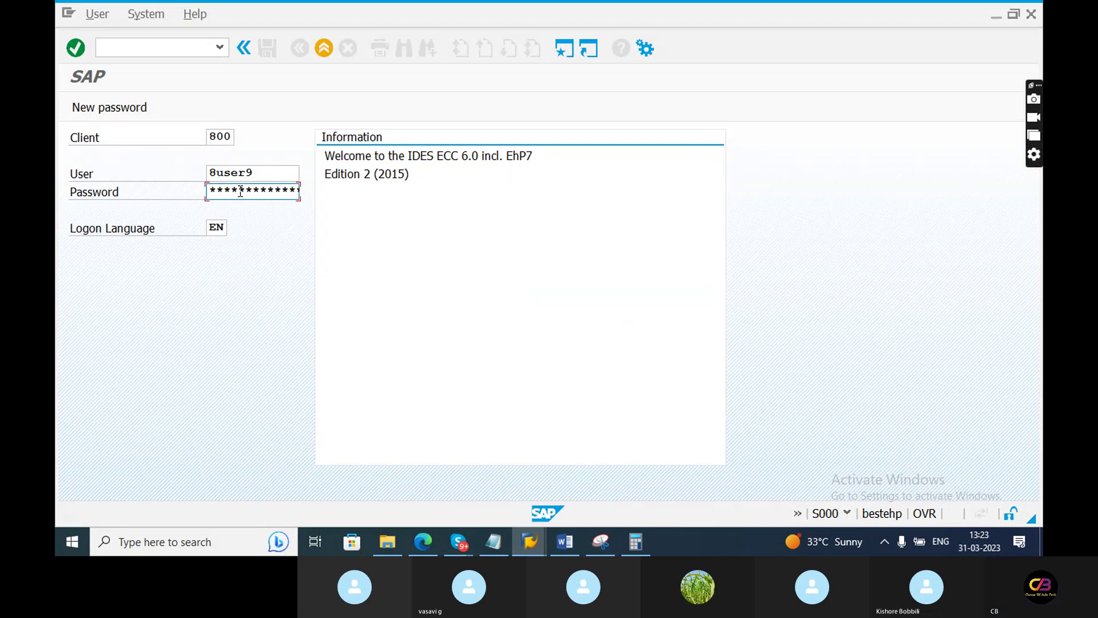
key(Return)
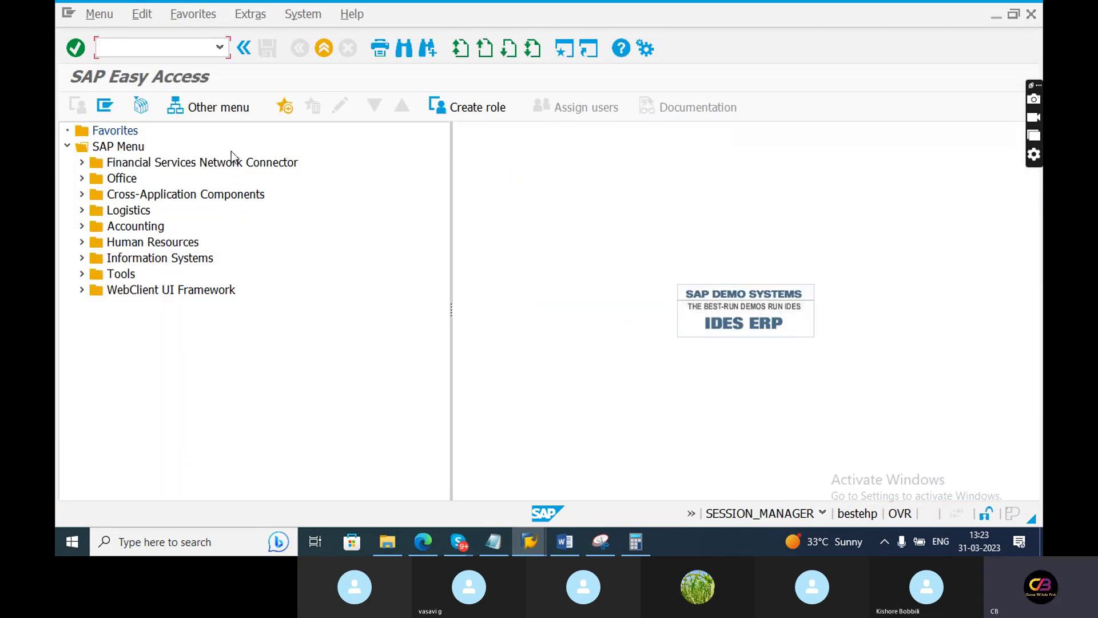
Start transaction CJ20 to change a project's structure planning.
text(CJ20N)
key(Return)
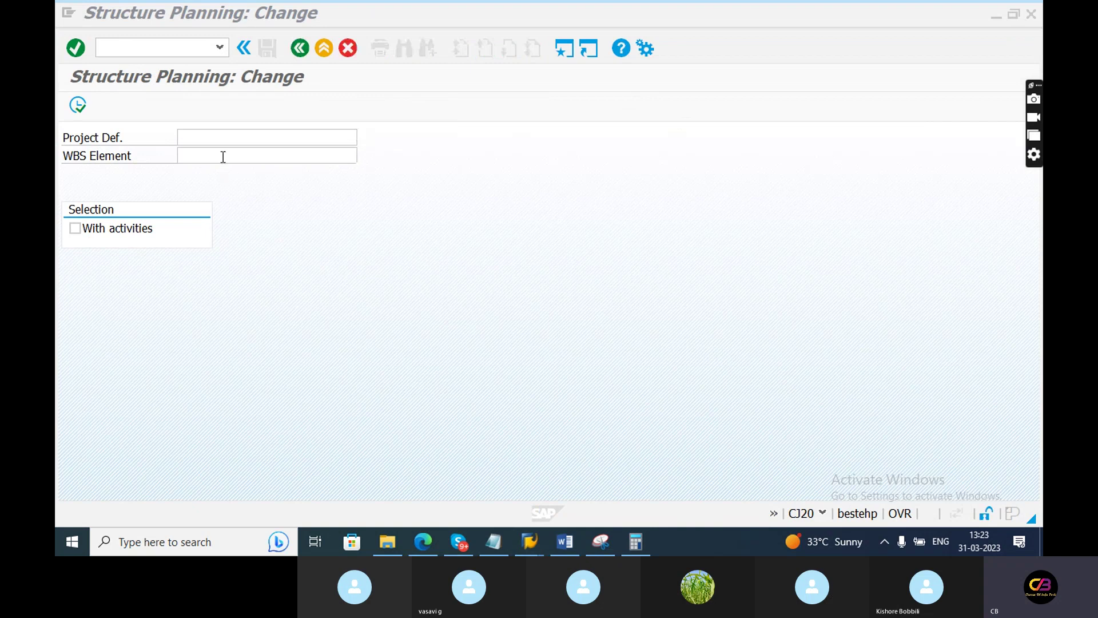
click(223, 156)
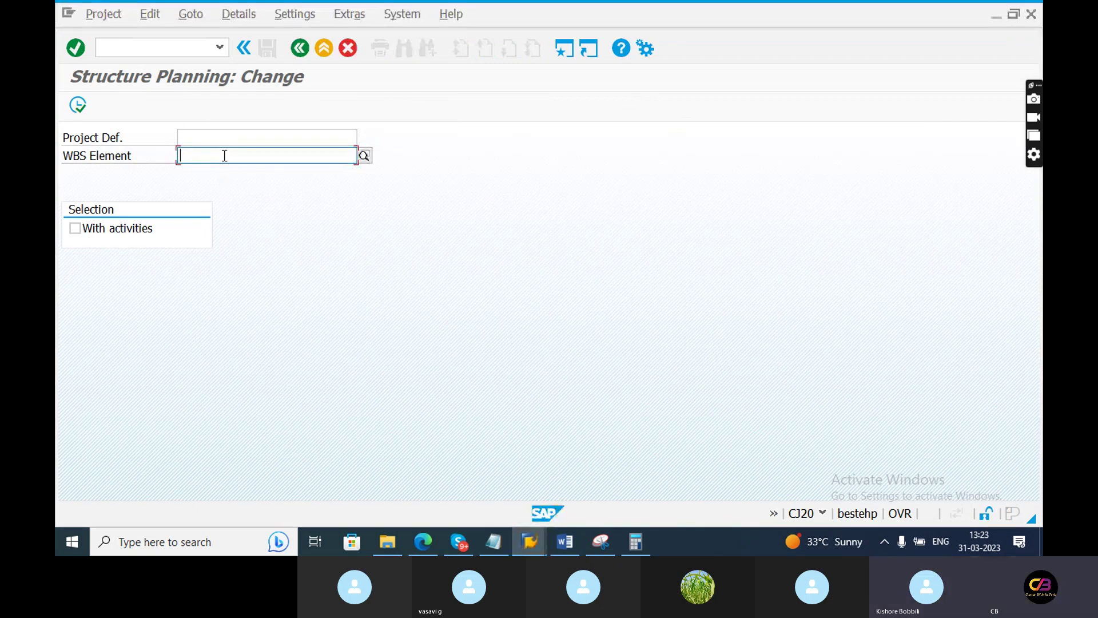
click(365, 160)
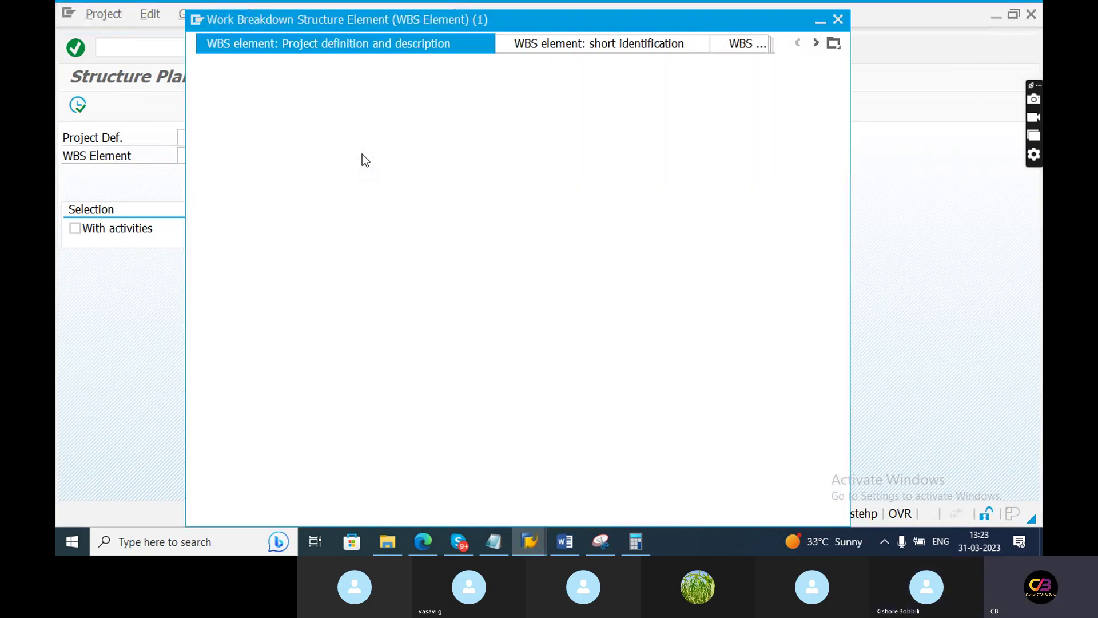
click(839, 19)
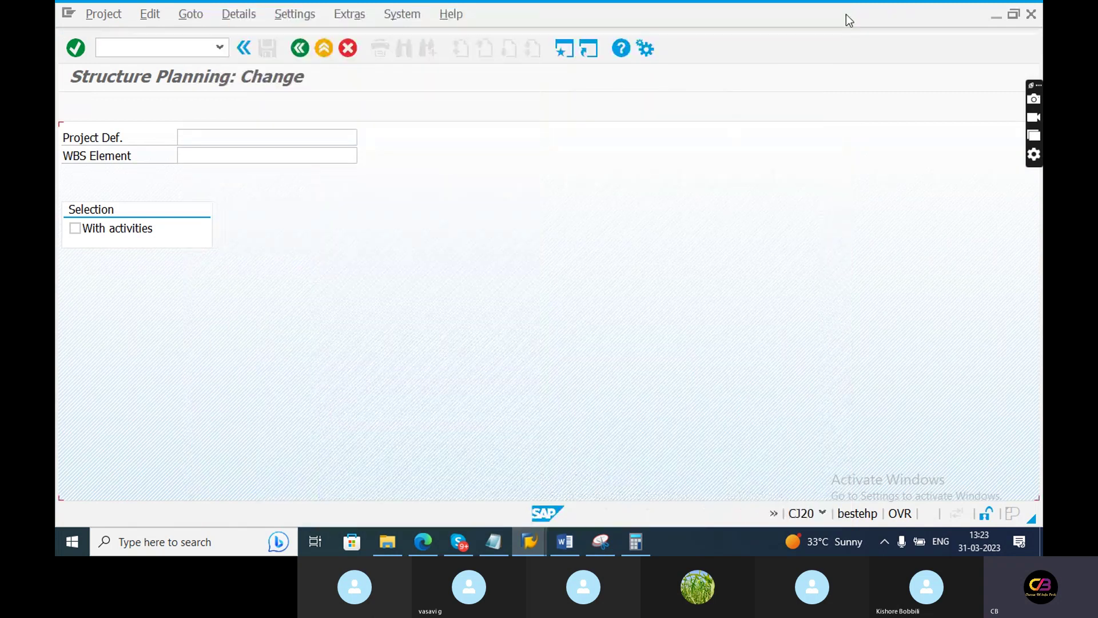
Open a second session, start transaction SE16N and load table PRPS.
click(563, 50)
text(se)
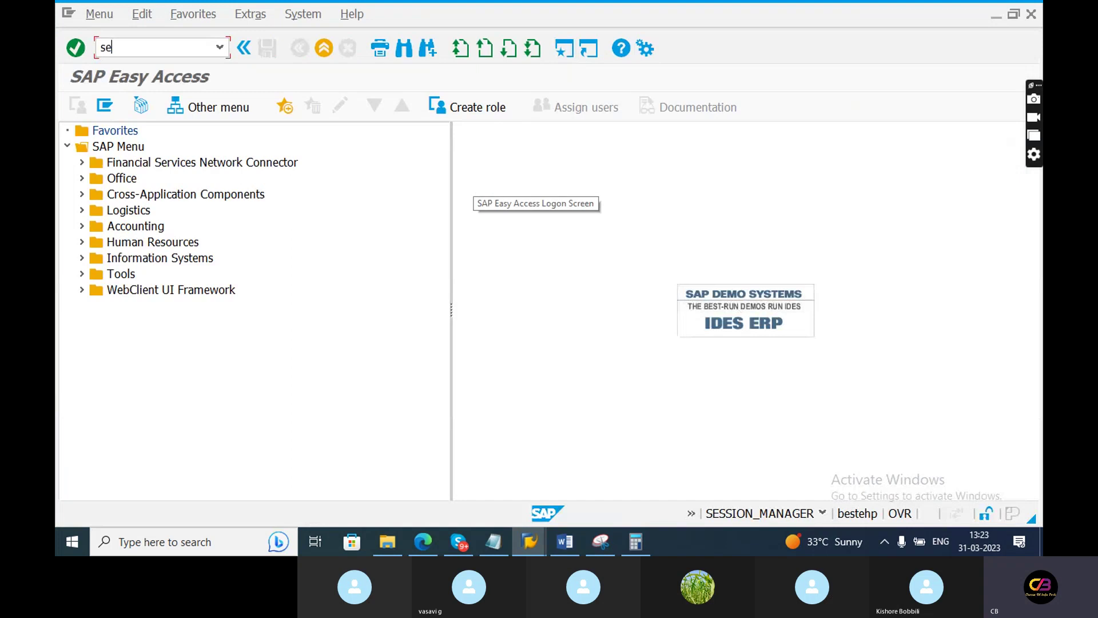
text(16n)
key(Return)
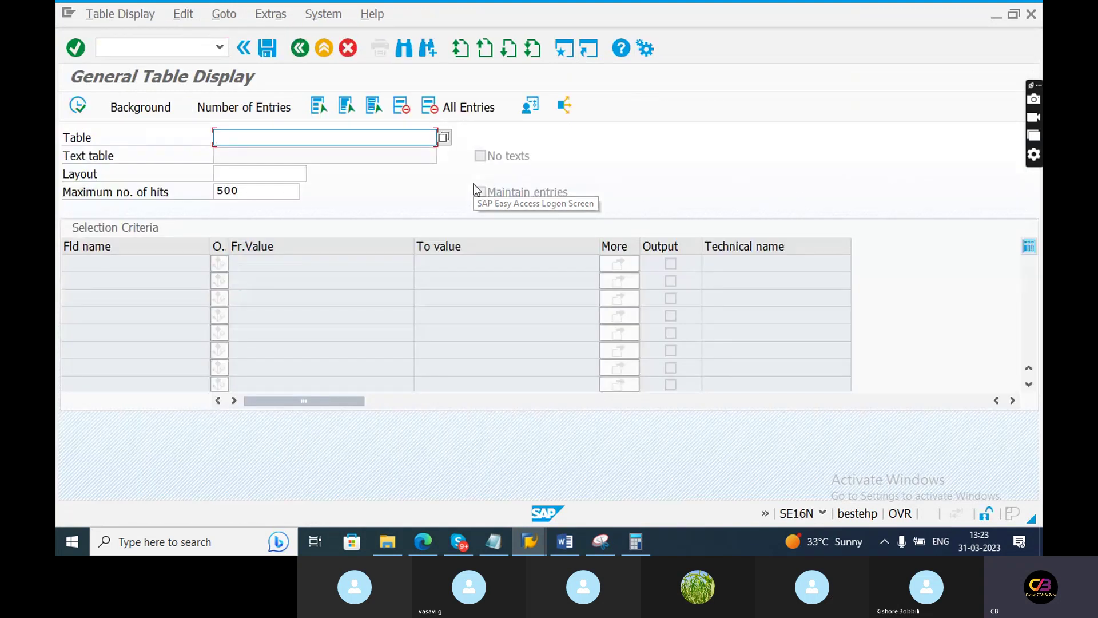
text(prps)
key(Return)
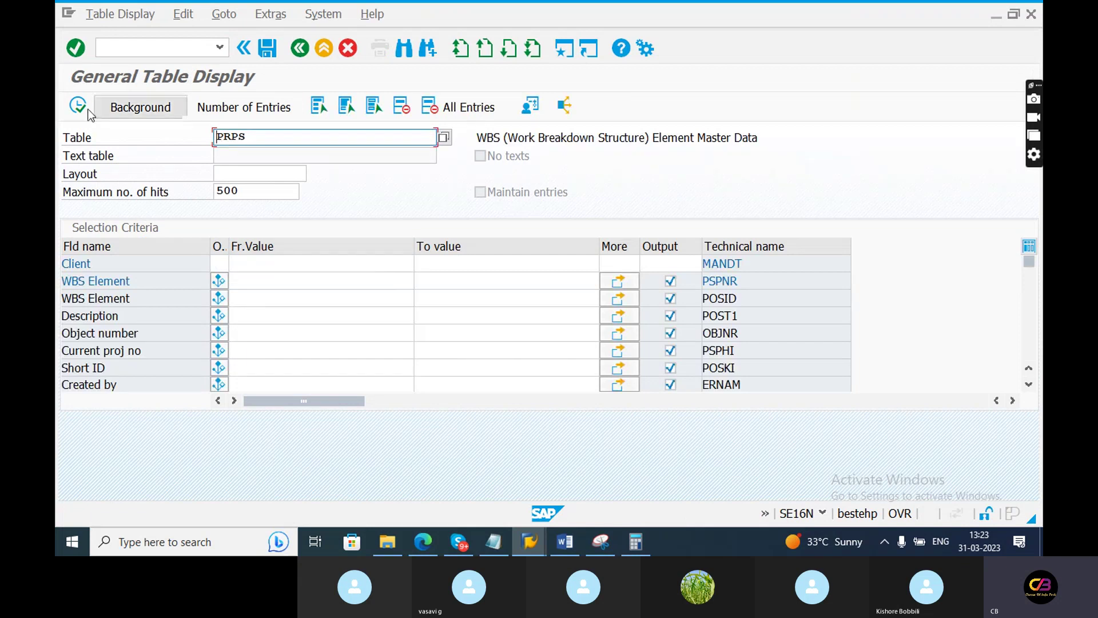
Clear the maximum number of hits and execute the PRPS table display.
click(259, 192)
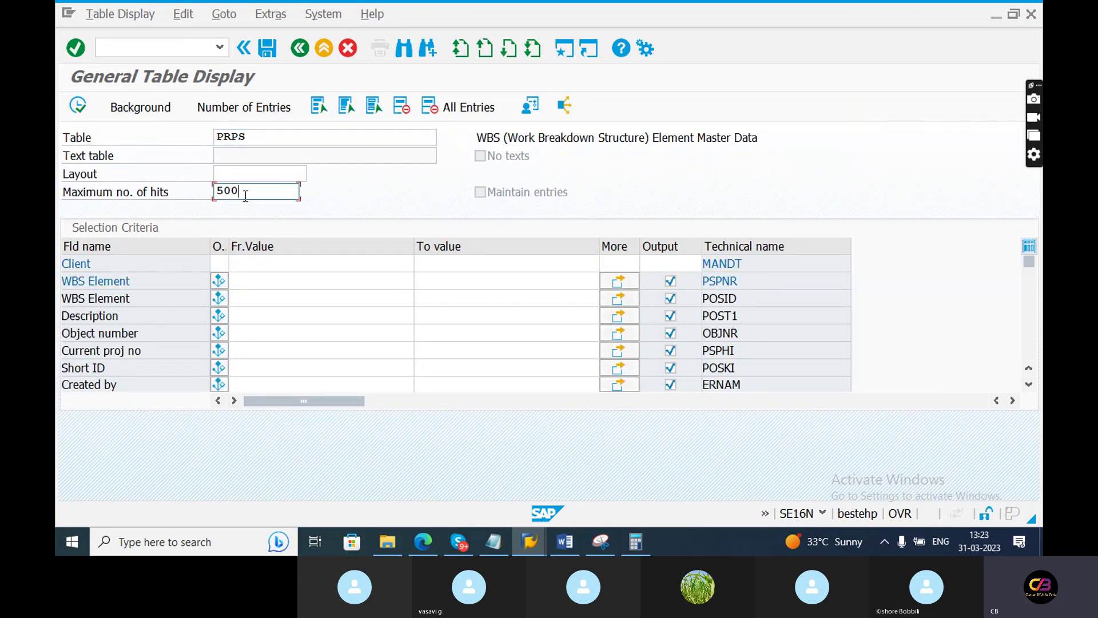
key(BackSpace)
key(BackSpace)
key(BackSpace)
click(80, 107)
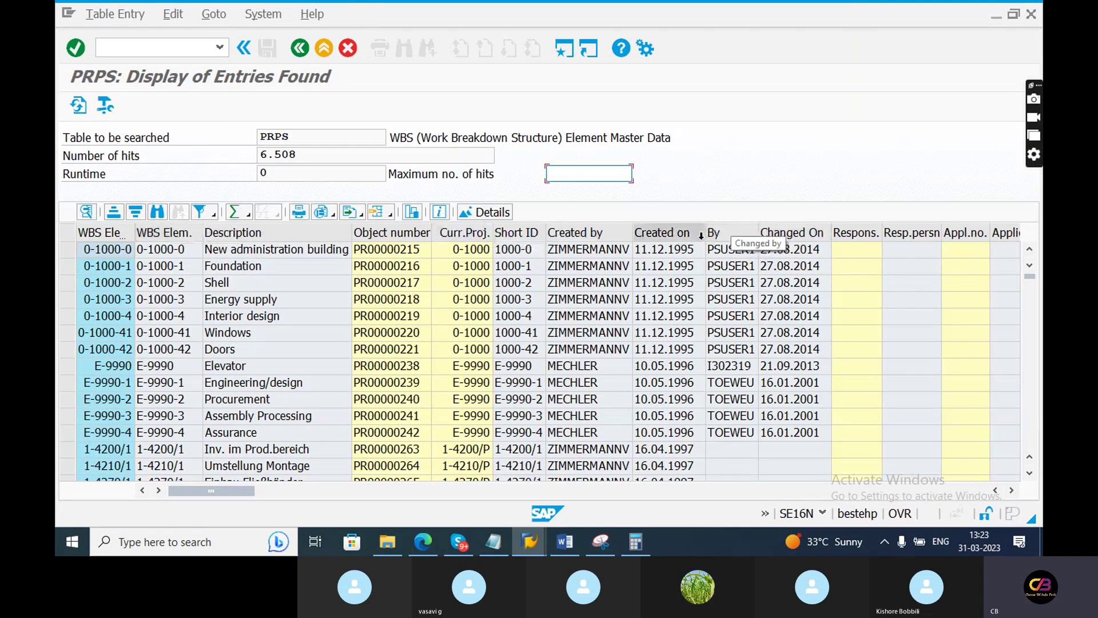
Sort the PRPS entries by Created on in descending order and copy WBS element E-7779 from the first row.
click(664, 232)
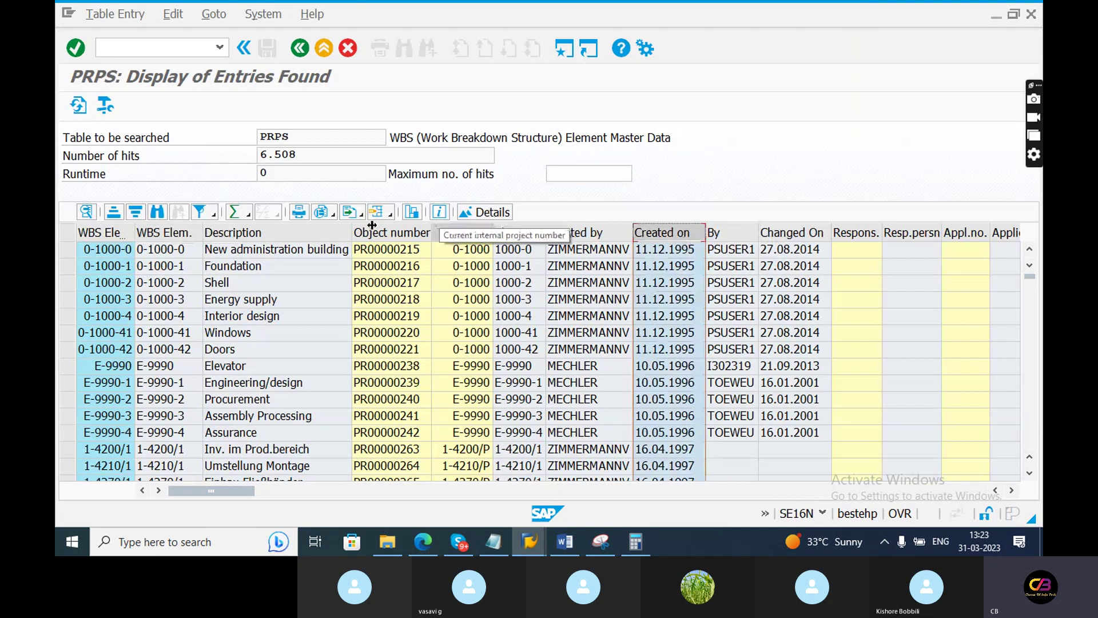
click(135, 212)
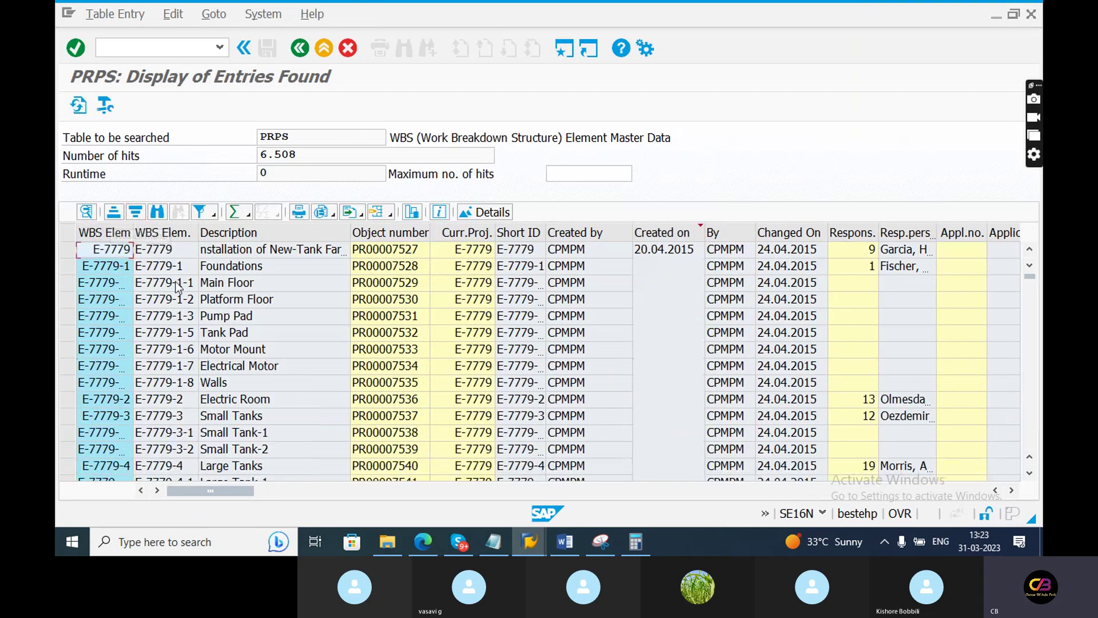
click(167, 251)
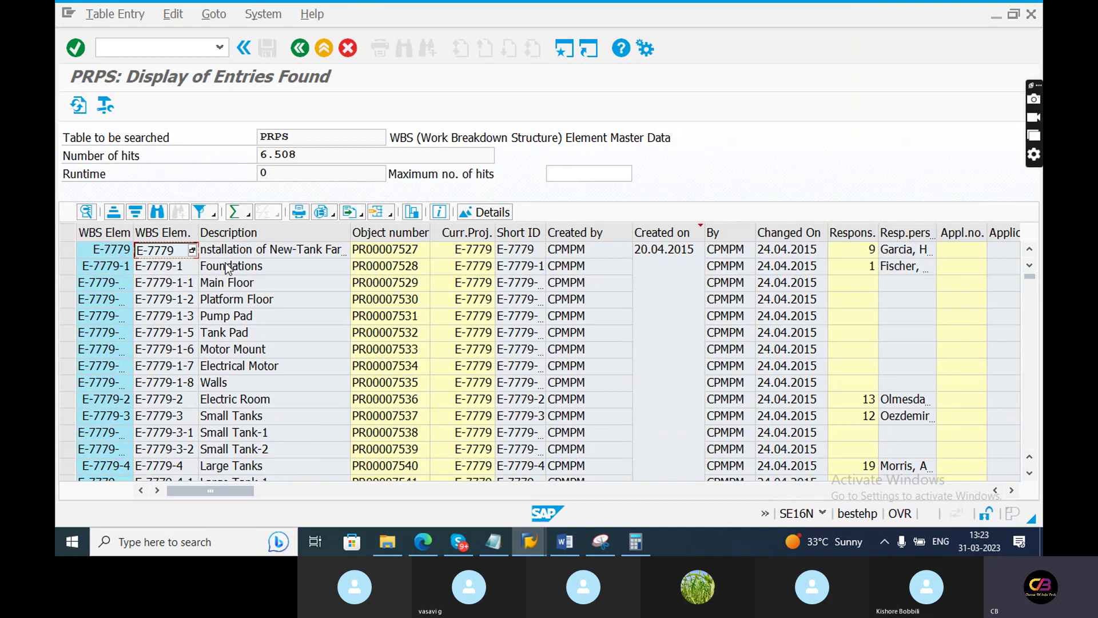
Return to the structure planning session, enter E-7779 as the WBS element and open its structure.
key(alt+Tab)
text(E-7779)
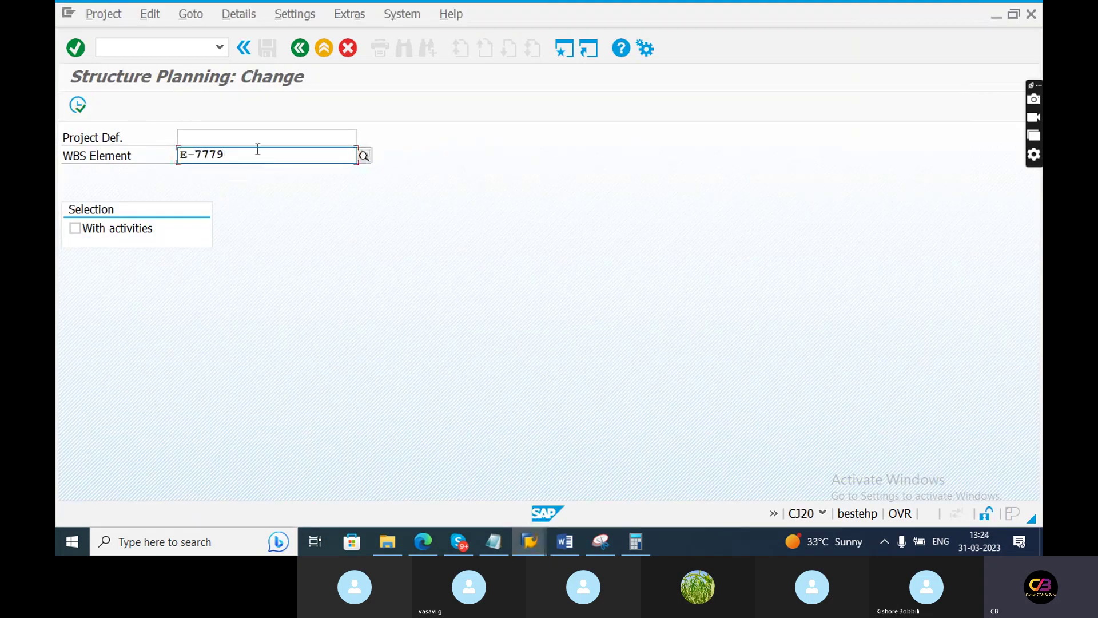
drag(258, 148, 177, 163)
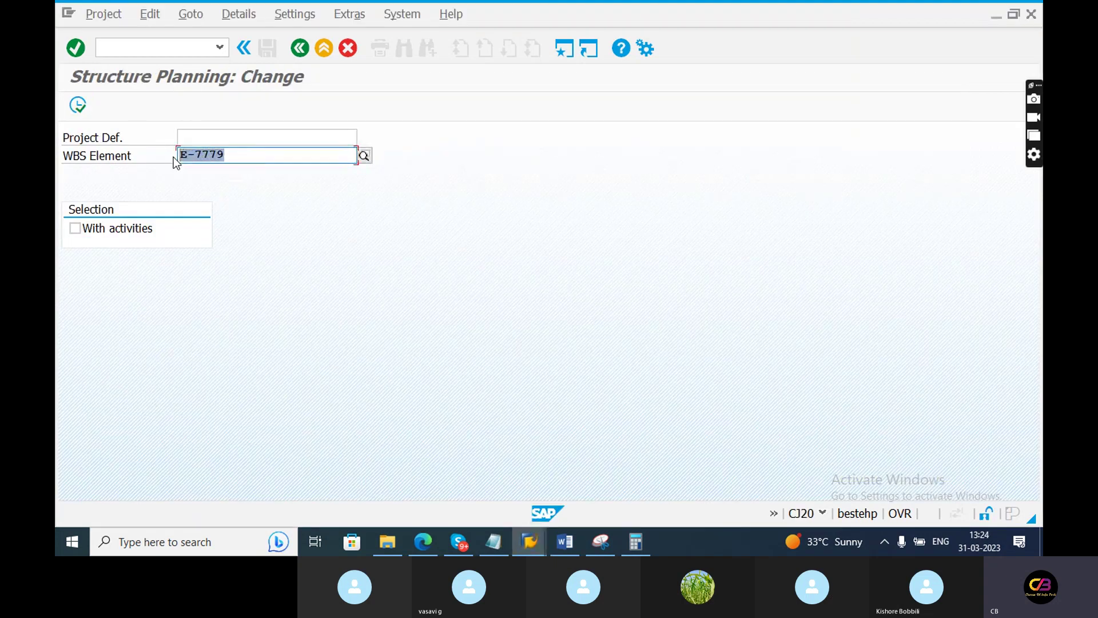
click(82, 106)
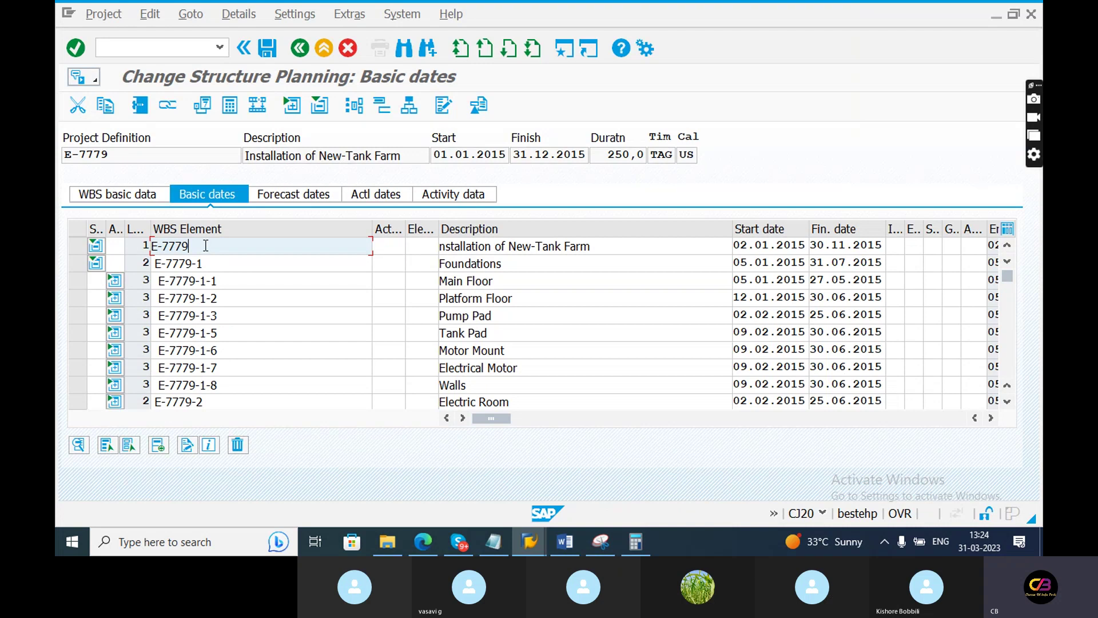
Select the top-level WBS element E-7779 and open its detail data.
click(77, 249)
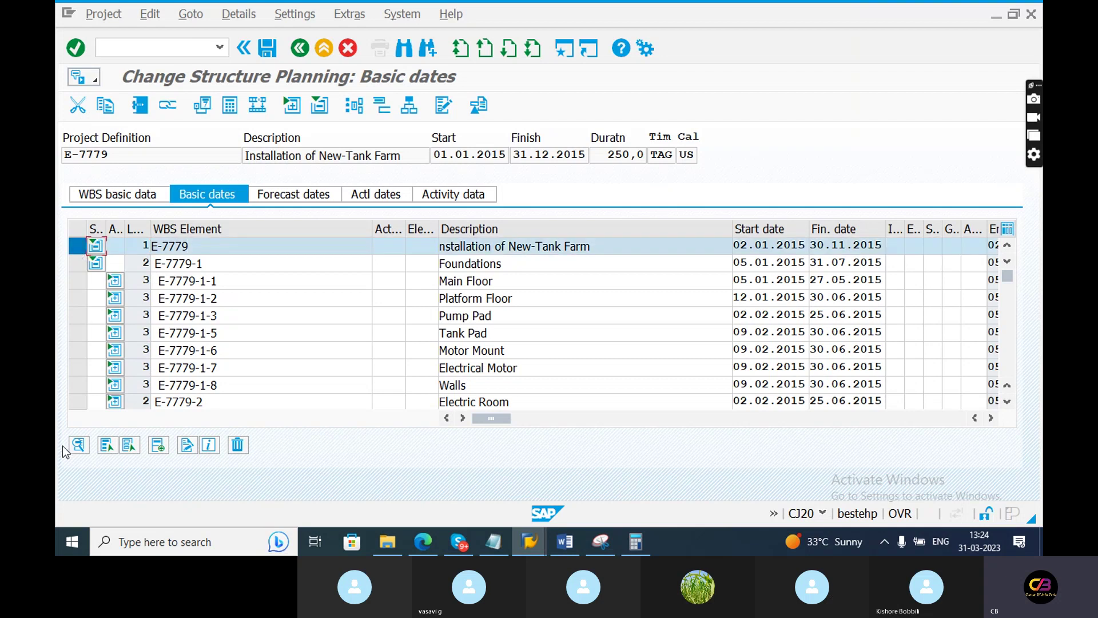
click(77, 445)
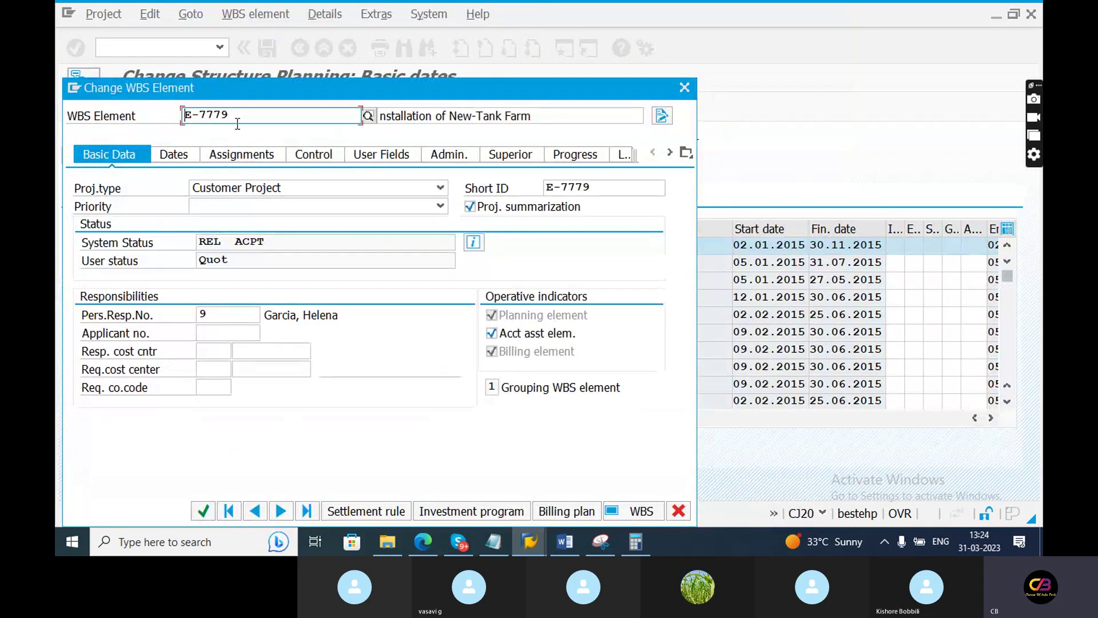
drag(235, 116, 190, 116)
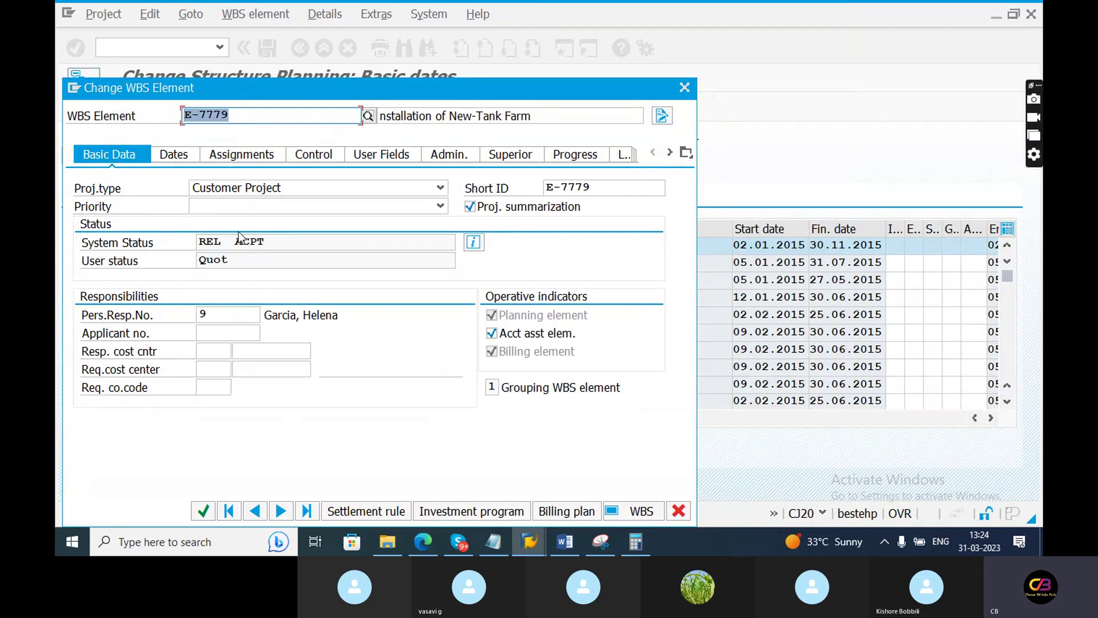
Examine the system status of WBS element E-7779 in its status details, including the released and order accepted entries, and return.
drag(276, 246, 213, 245)
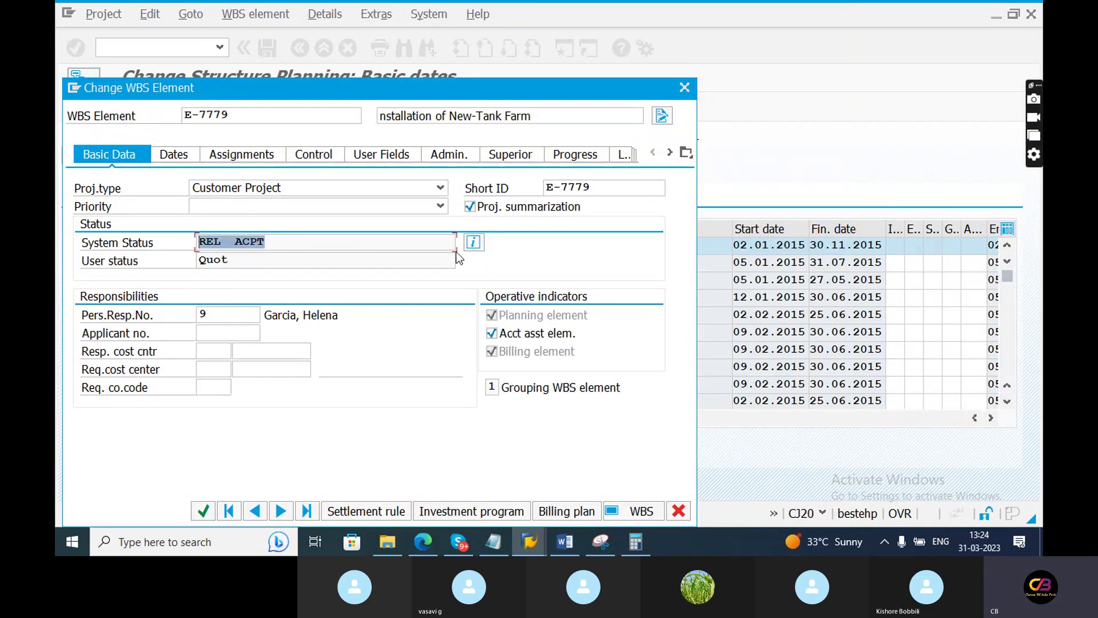
click(472, 244)
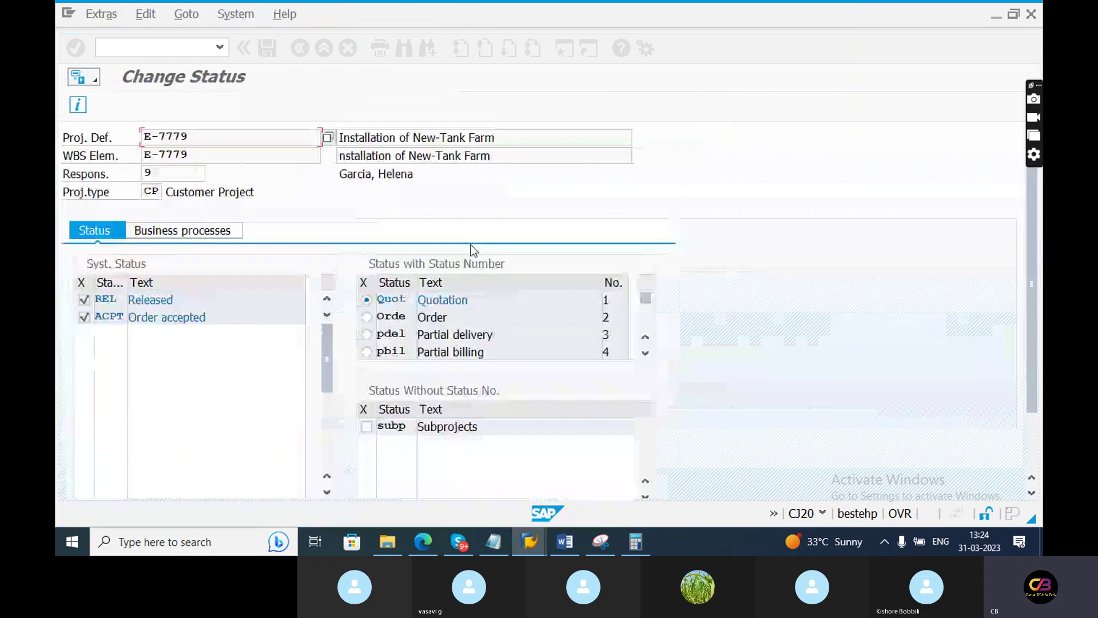
double_click(159, 304)
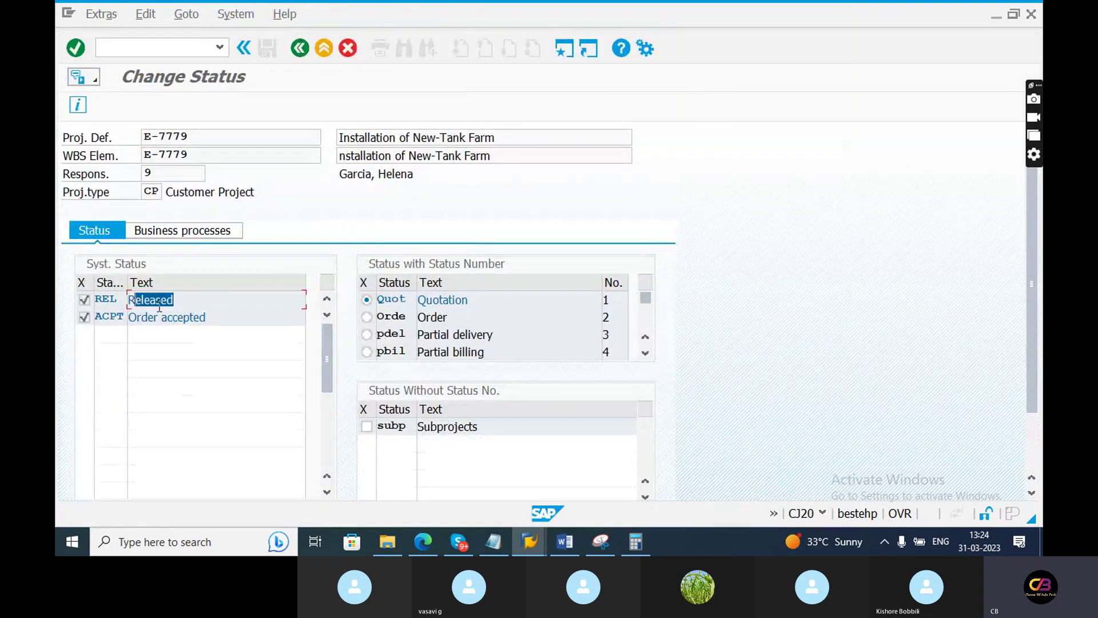
drag(213, 313, 148, 317)
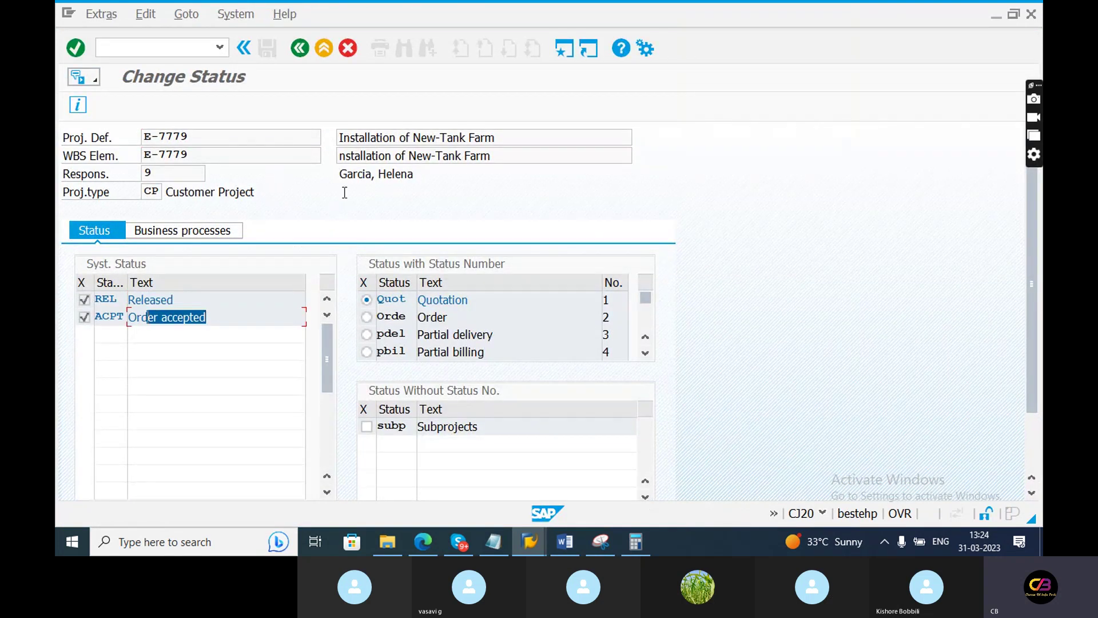
click(307, 50)
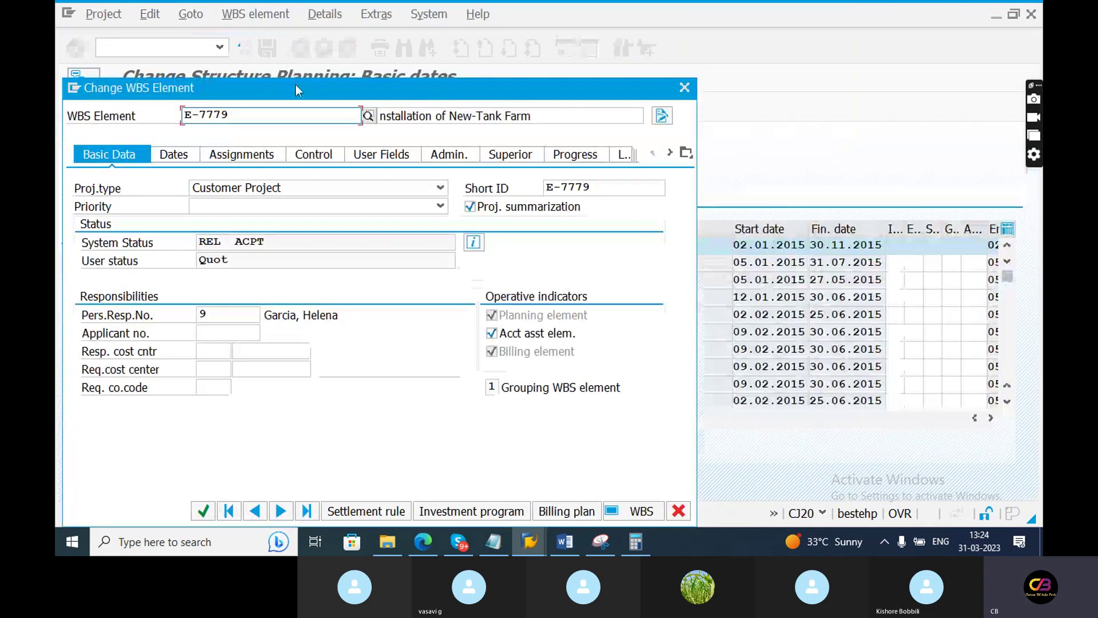
Open the settlement rule of WBS element E-7779, examine the settlement receiver and percentage fields, and return to the element details.
click(378, 517)
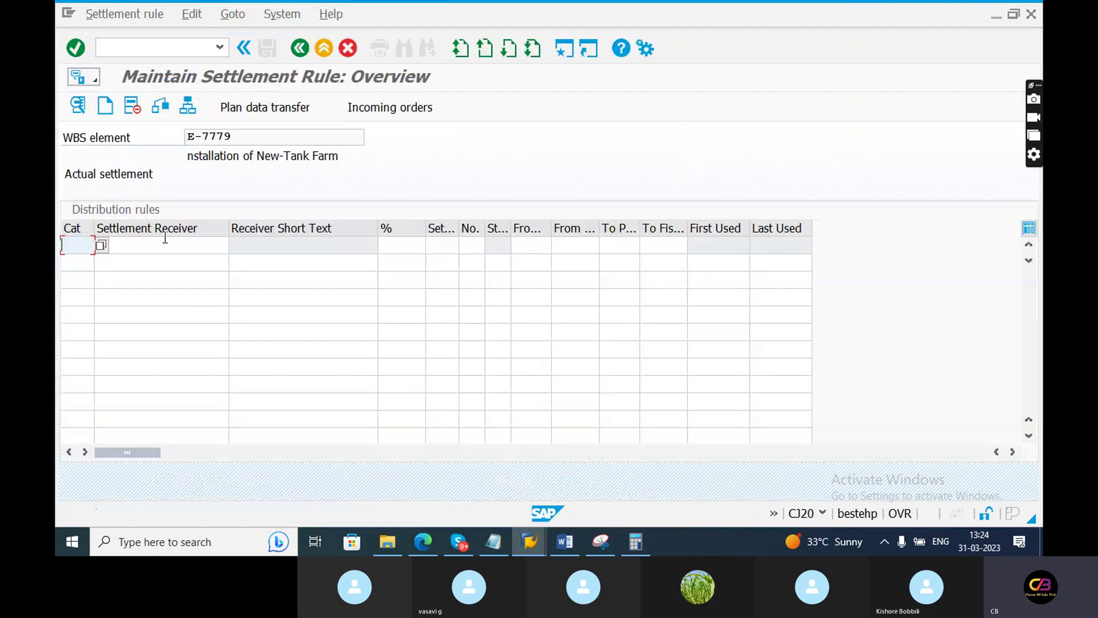
click(165, 239)
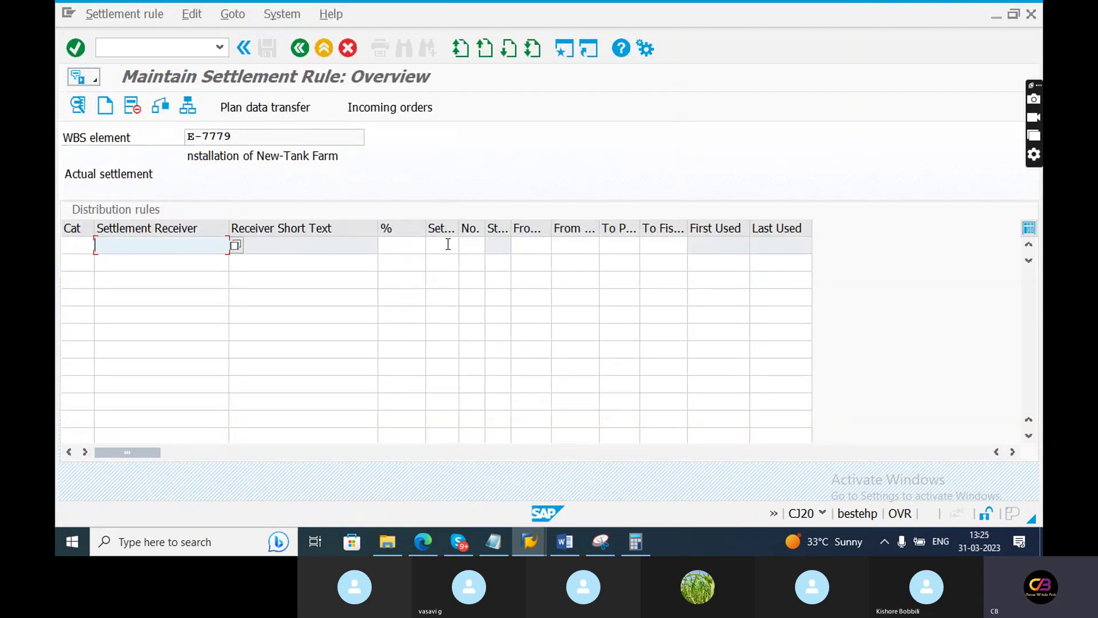
click(412, 245)
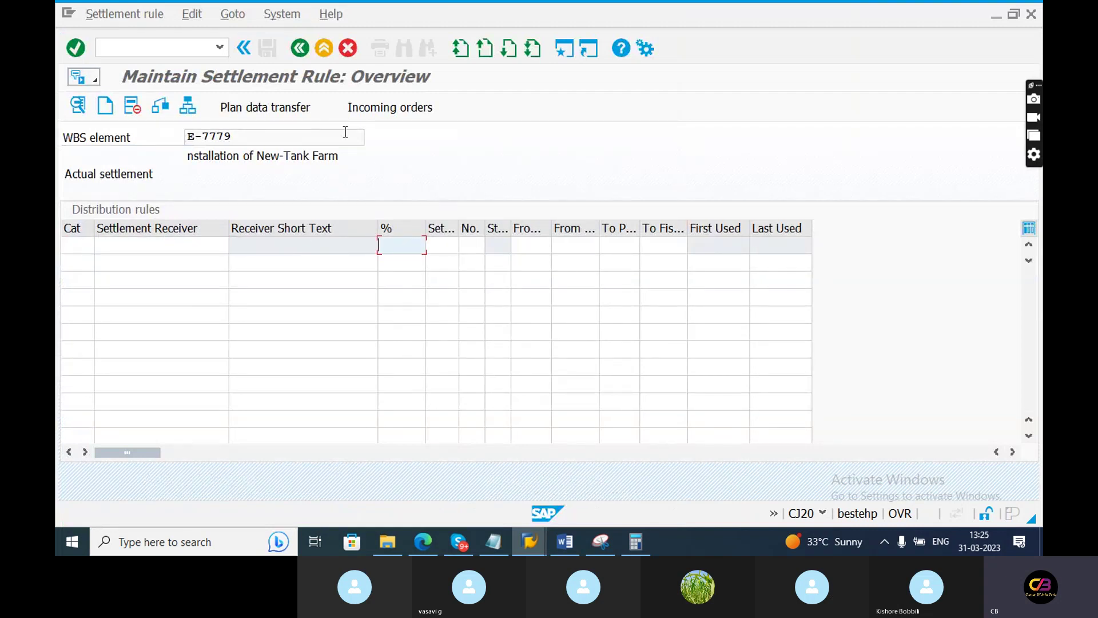
click(300, 48)
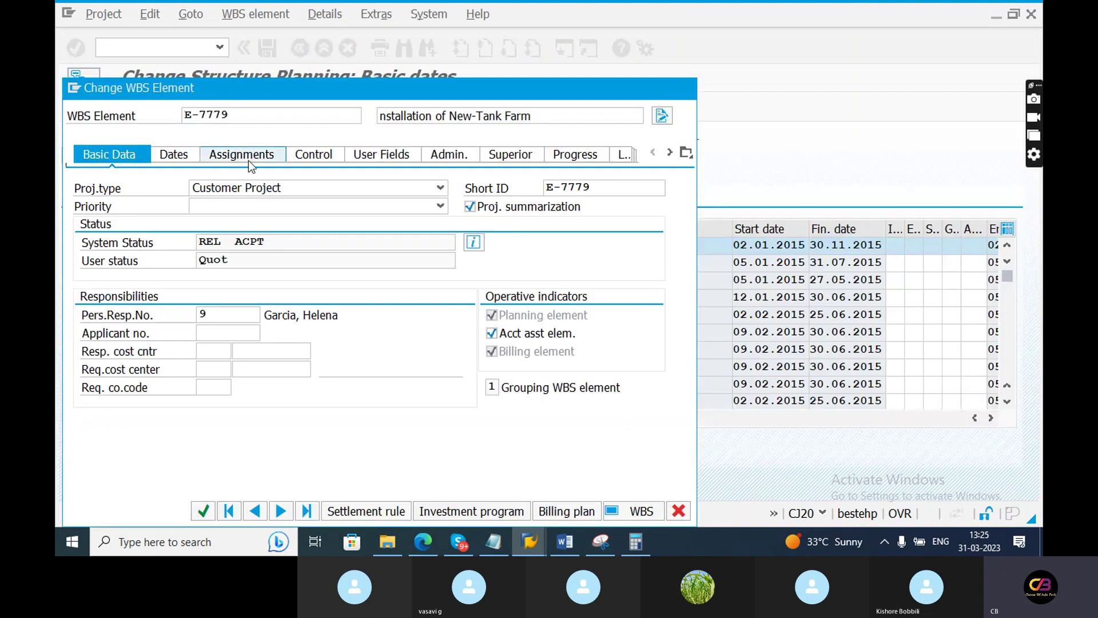
Examine the organizational assignments of WBS element E-7779, including its company code, business area and profit center.
click(248, 160)
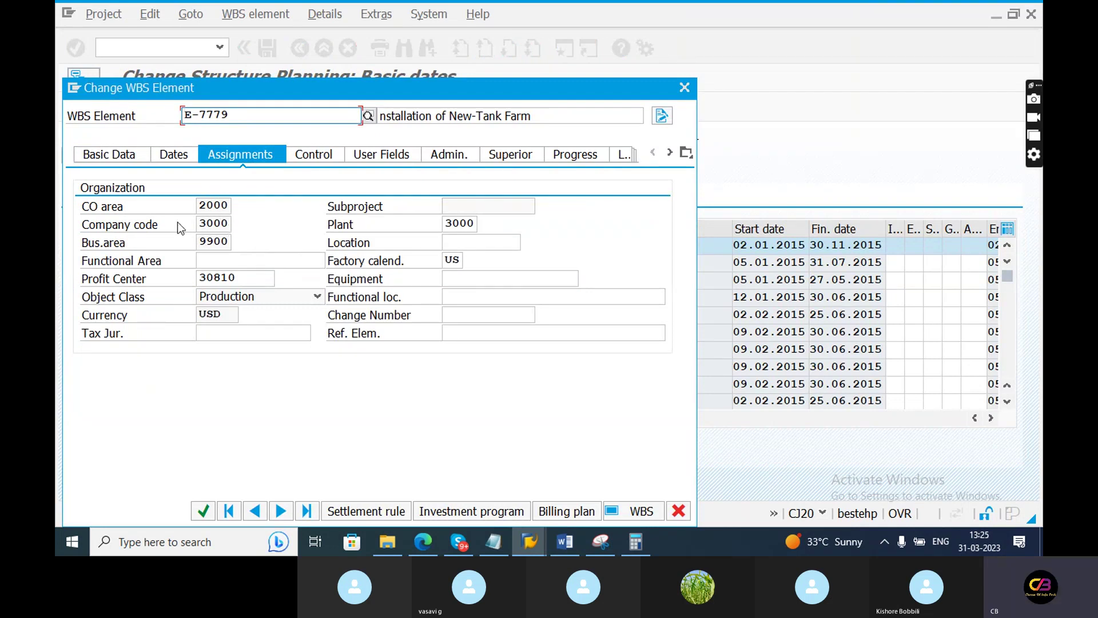
click(211, 224)
click(213, 241)
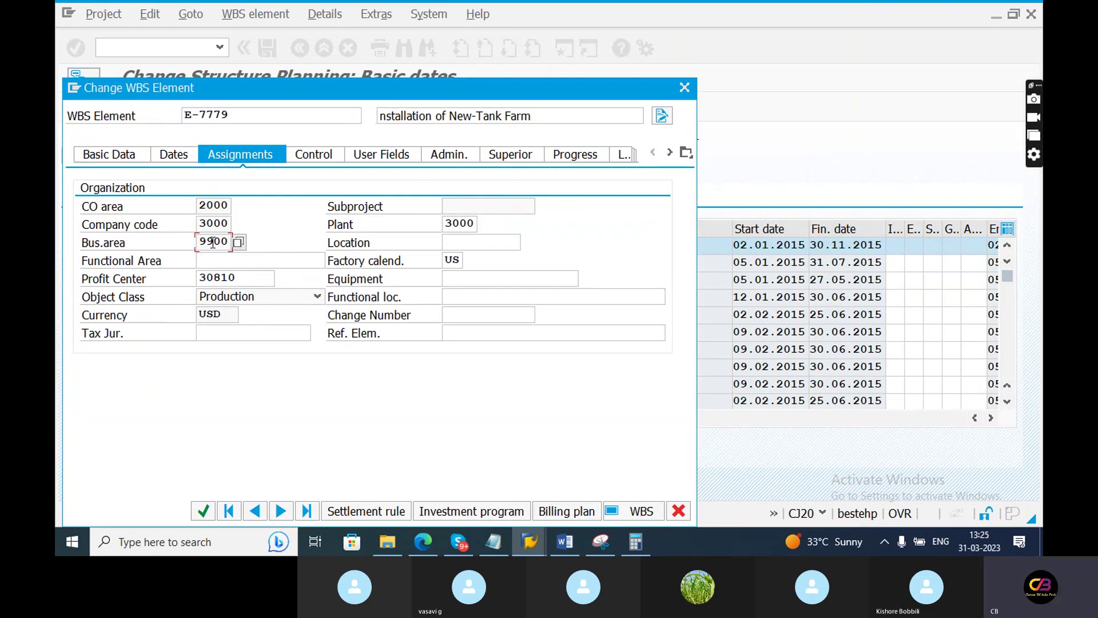
click(219, 278)
Review the object class options plus the plant and functional location fields of E-7779, and close the element's details without changes.
click(317, 297)
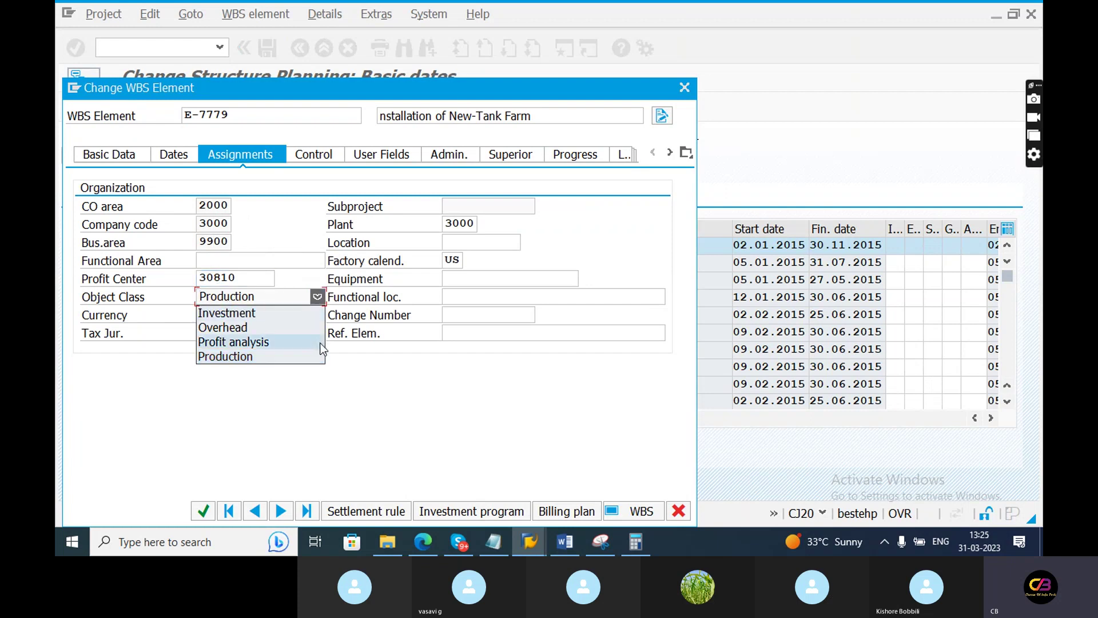
click(367, 373)
click(293, 298)
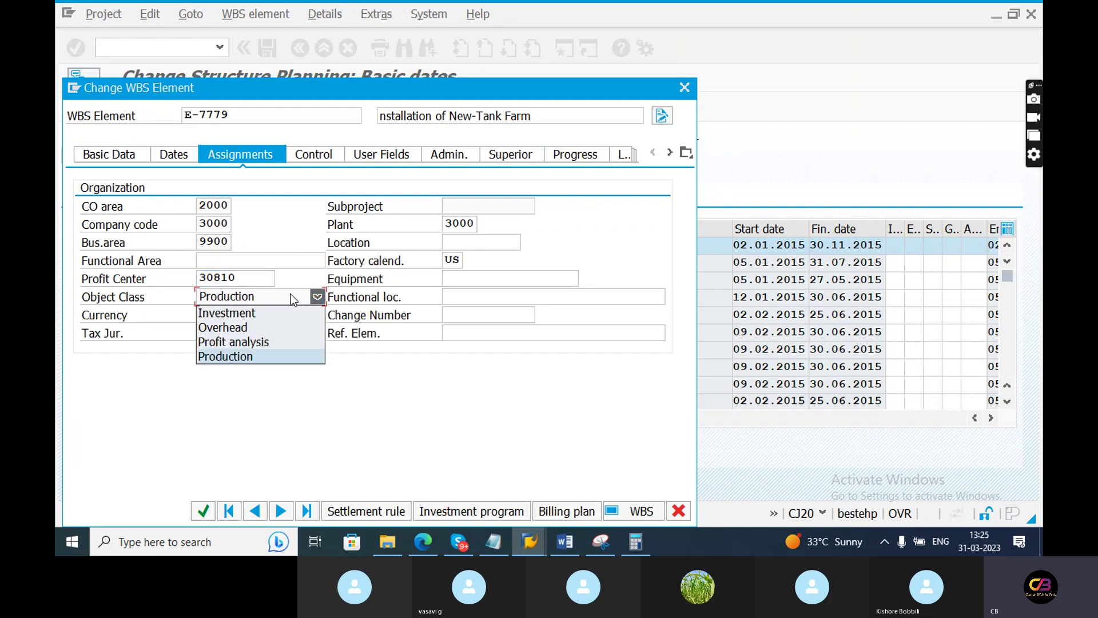
key(Escape)
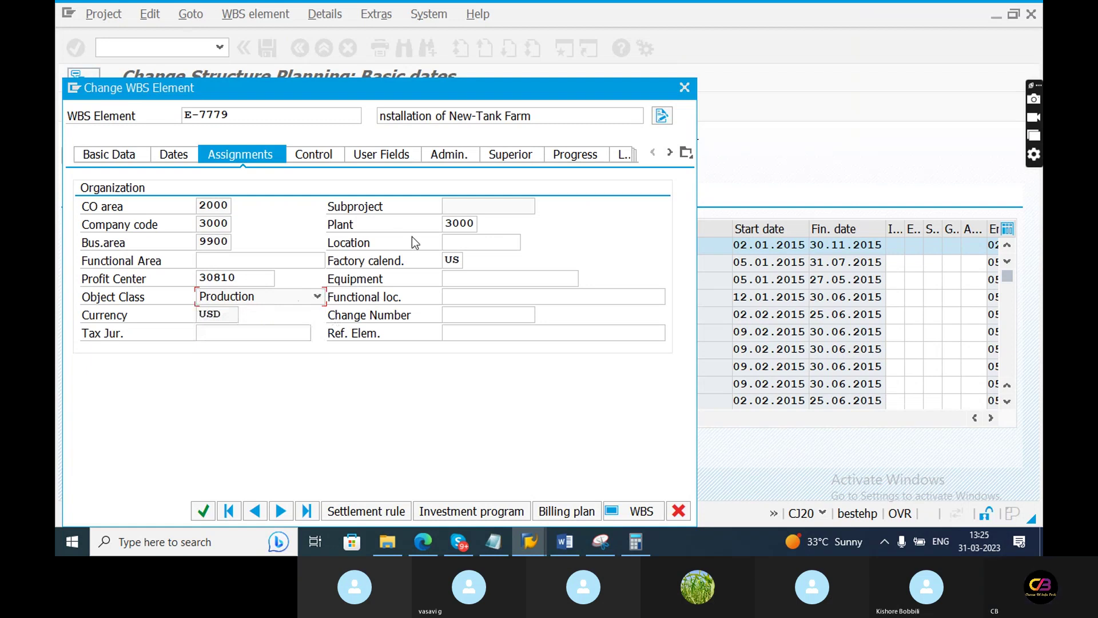
click(441, 232)
click(466, 296)
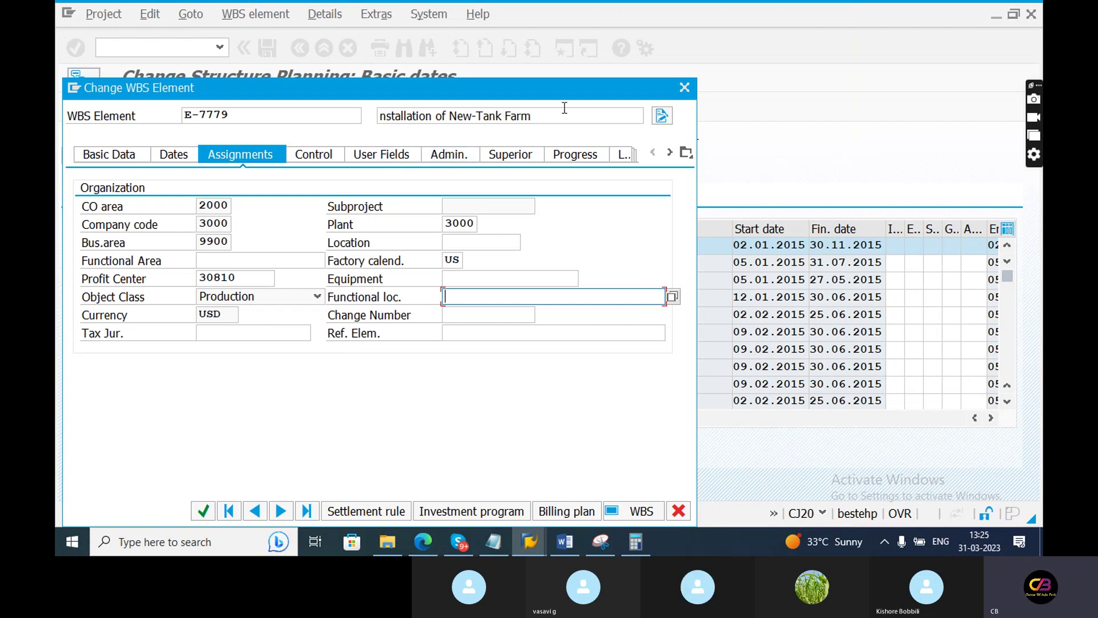
click(683, 88)
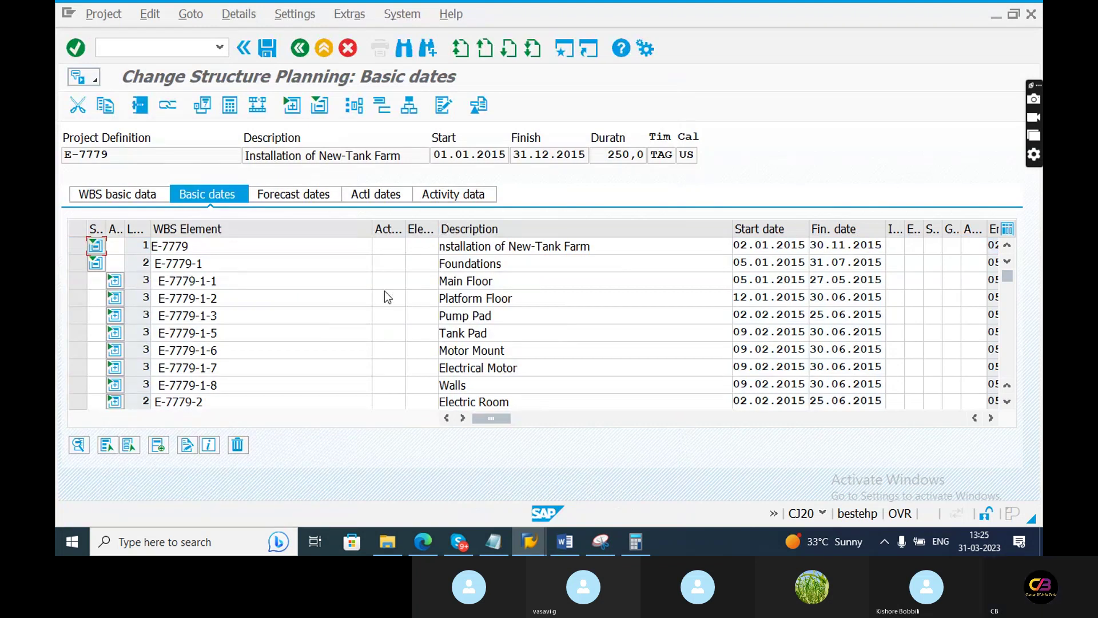
Check the Skype call window, dismiss its participant list, and switch to the AUC notes in Notepad.
click(462, 544)
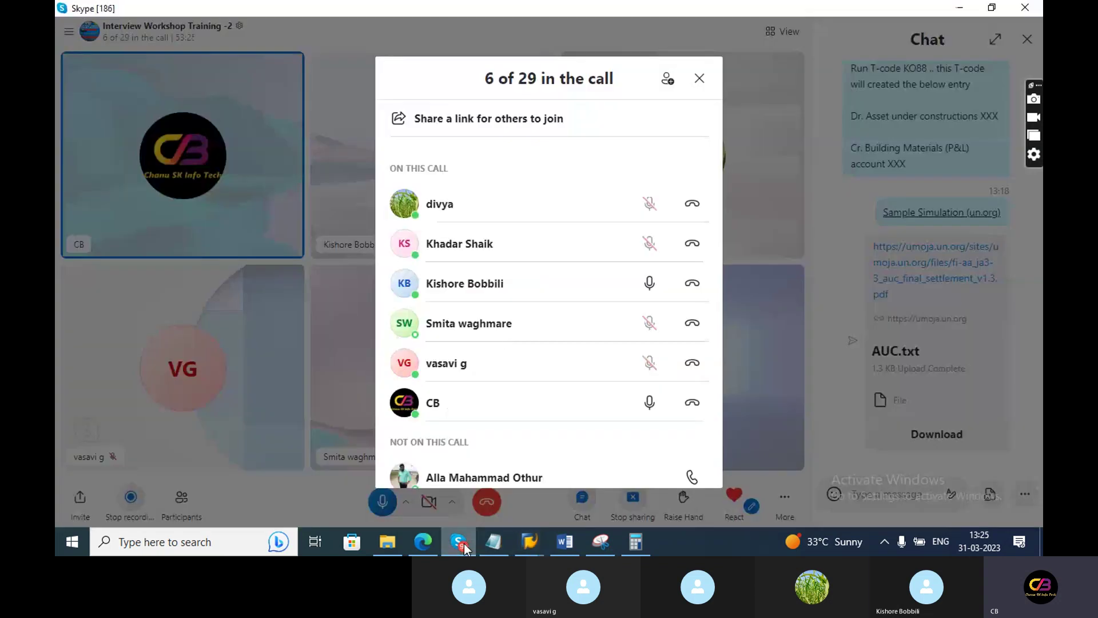
click(761, 379)
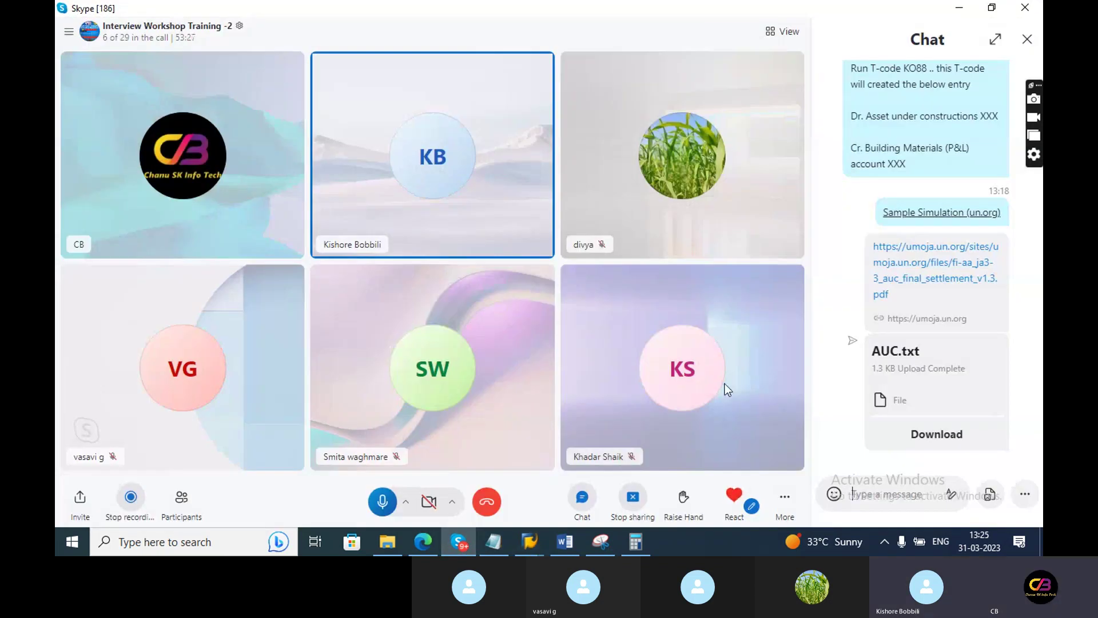
click(502, 544)
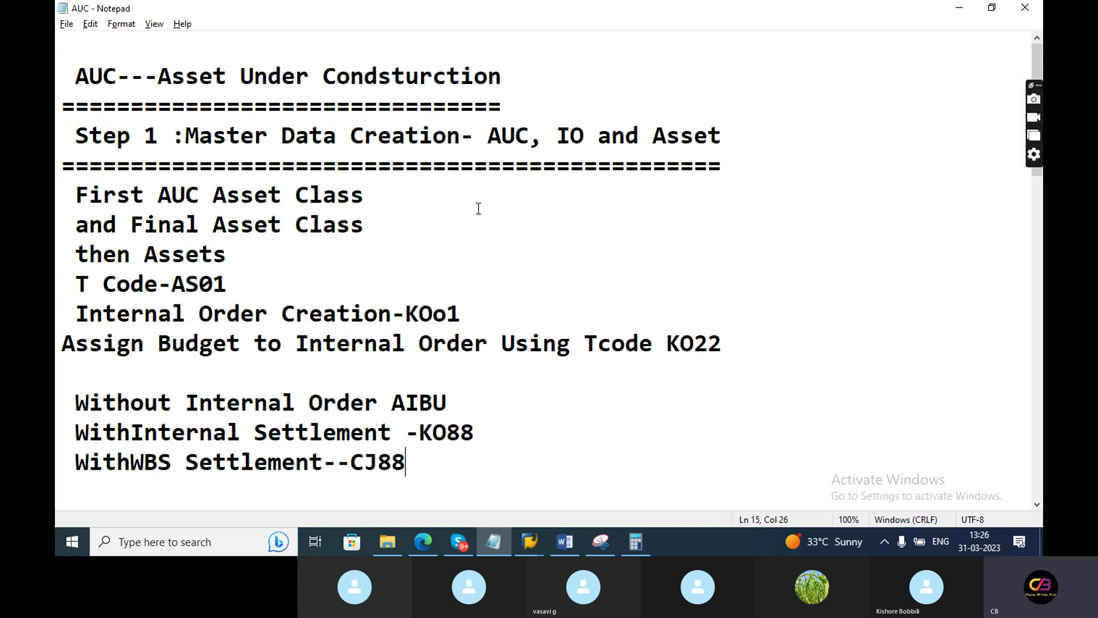
Highlight the AUC and final asset class entries, the AS01 line and the Step 1 master data heading to review them.
click(378, 223)
drag(377, 224, 127, 235)
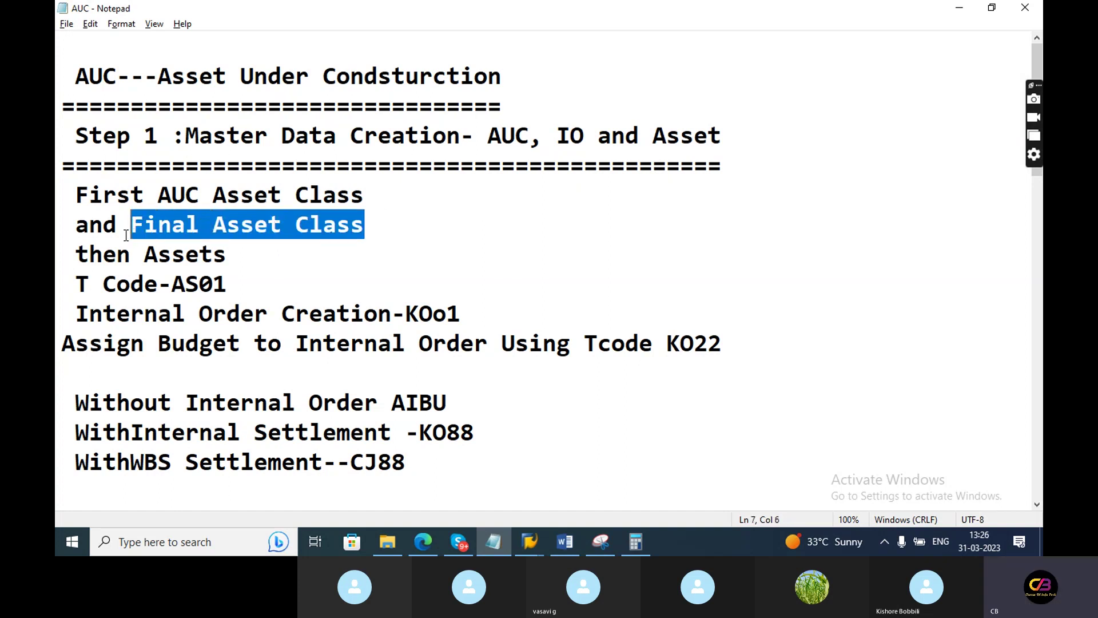
drag(366, 196, 163, 196)
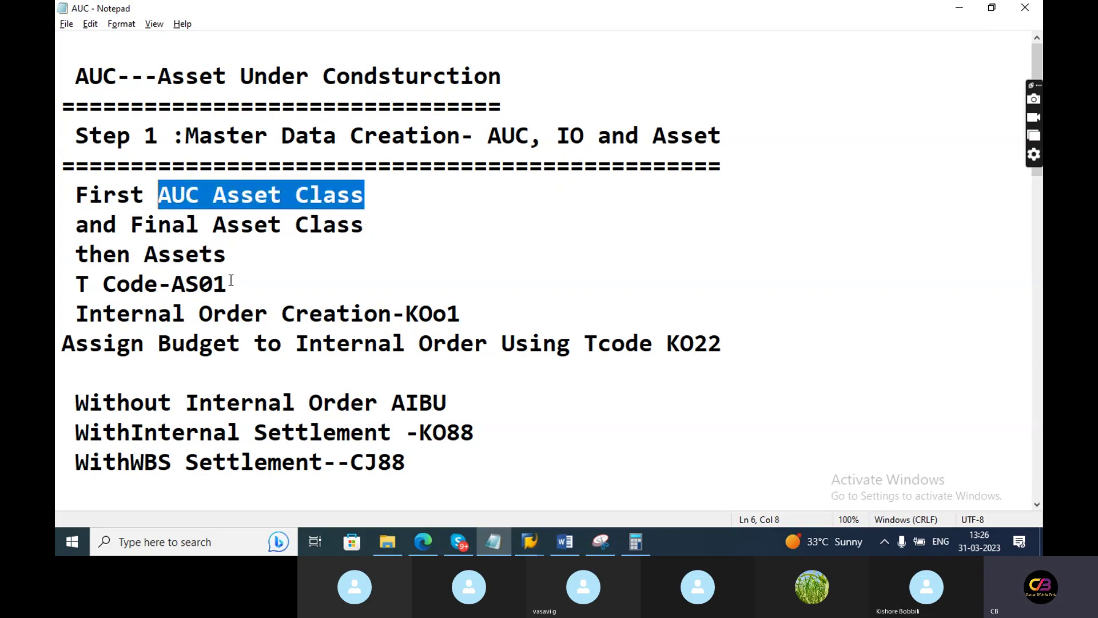
drag(227, 284, 68, 284)
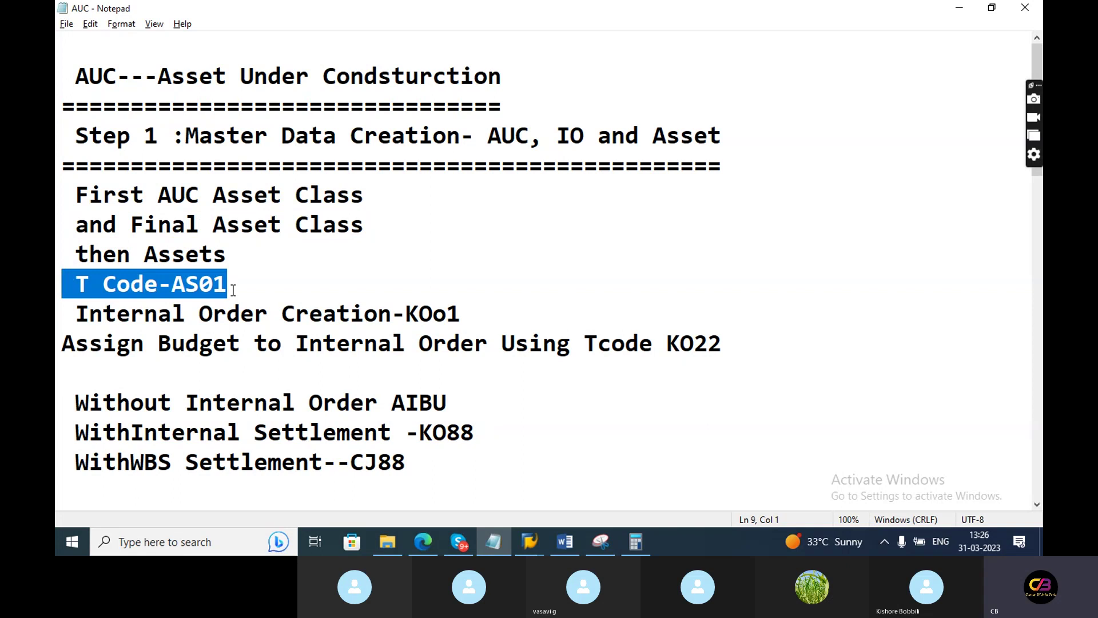
drag(466, 309, 397, 216)
drag(756, 143, 69, 136)
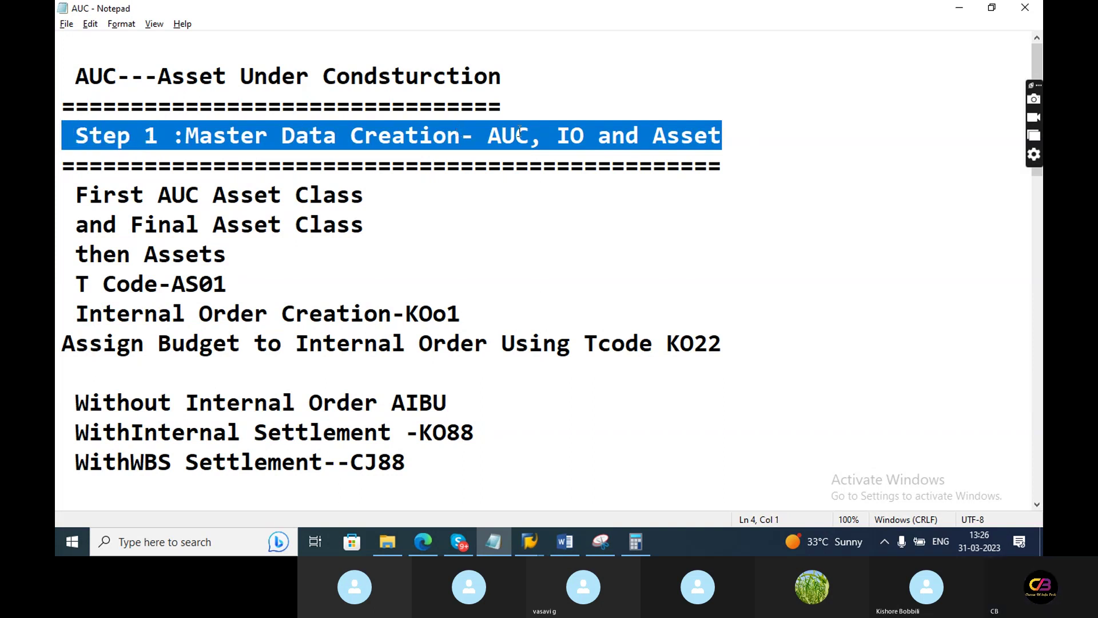
click(541, 132)
drag(544, 132, 486, 133)
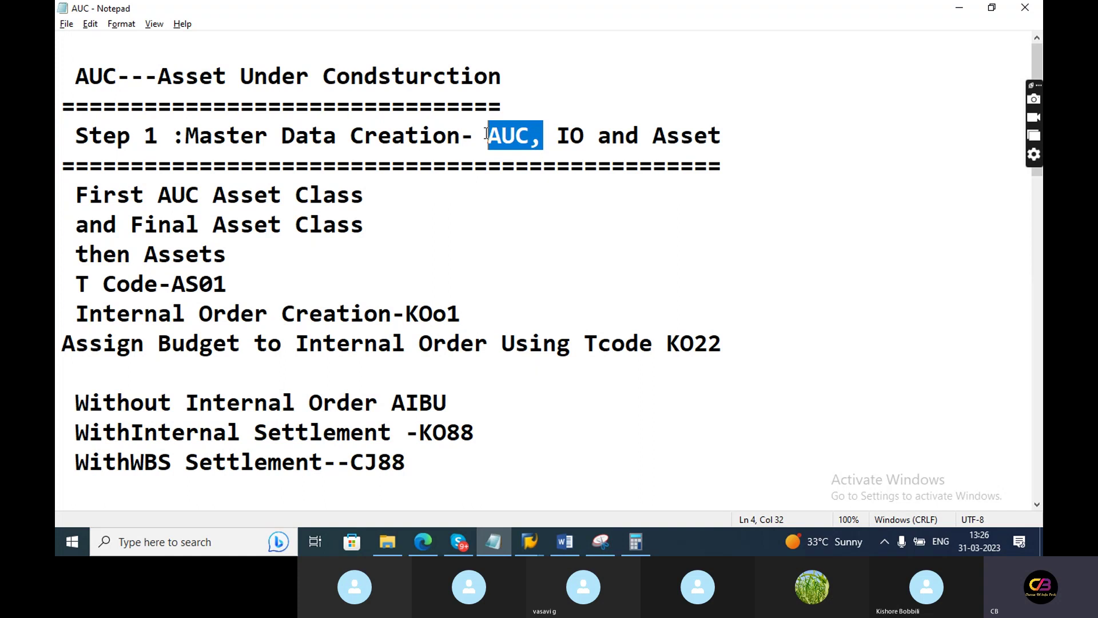
Append "FI consultant" to the end of the "First AUC Asset Class" line.
click(394, 198)
text(I consultant)
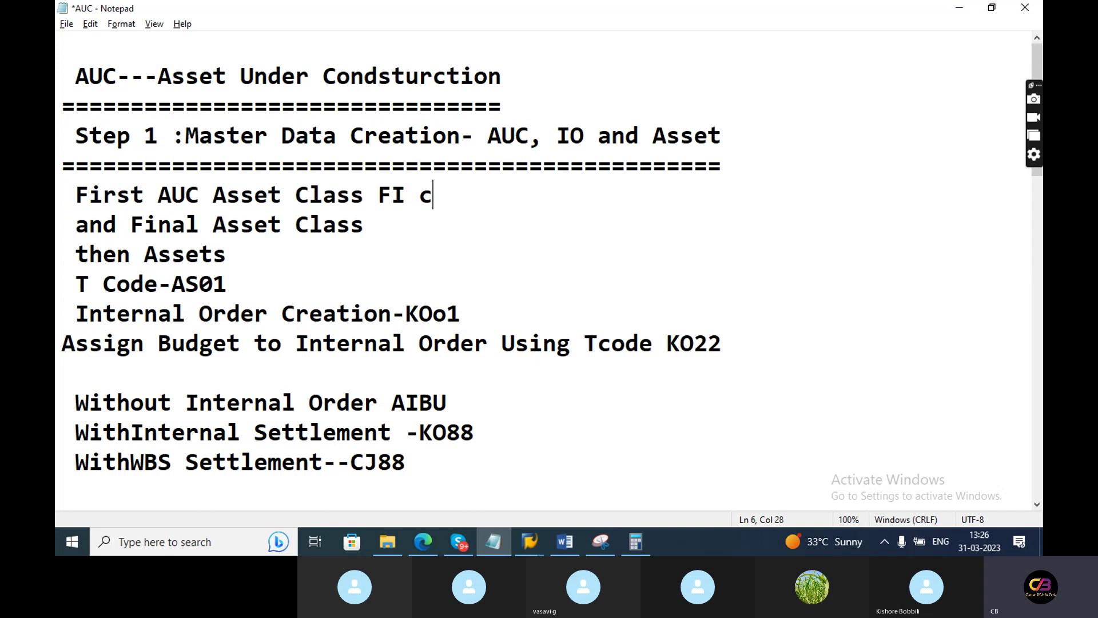
click(392, 234)
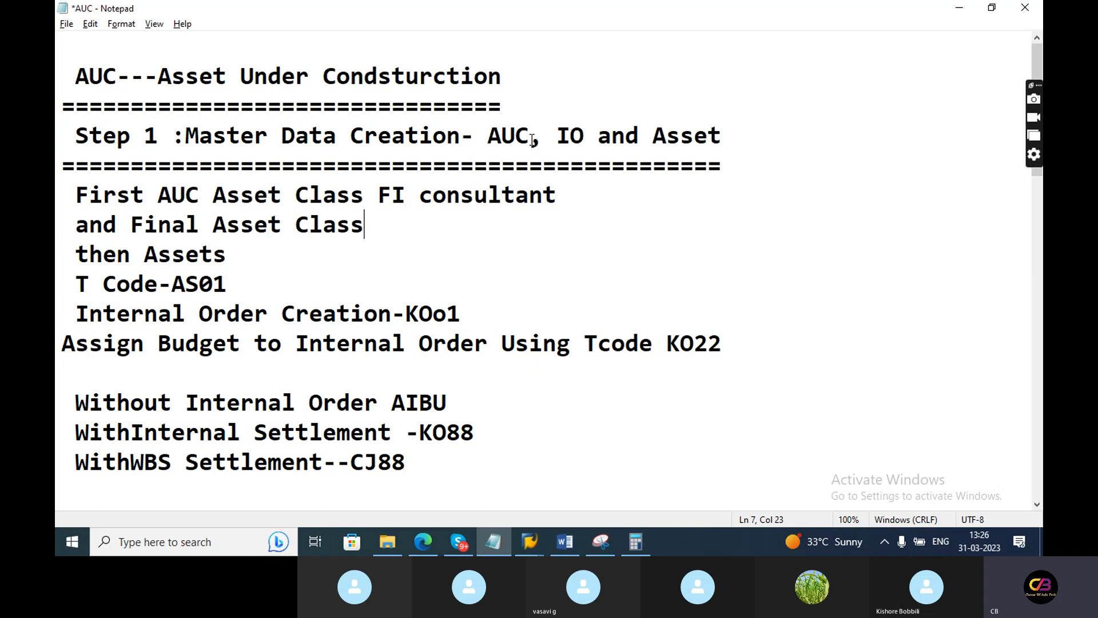
Highlight IO in the Step 1 heading, the internal order creation line and the KO22 budget assignment line to review them.
double_click(567, 135)
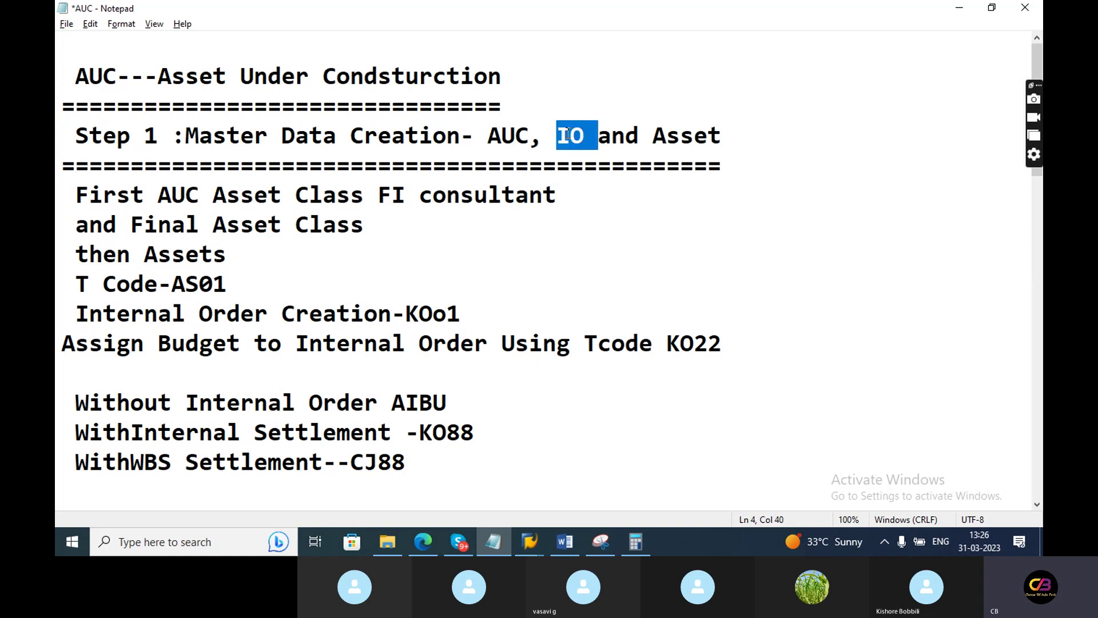
drag(747, 152, 57, 141)
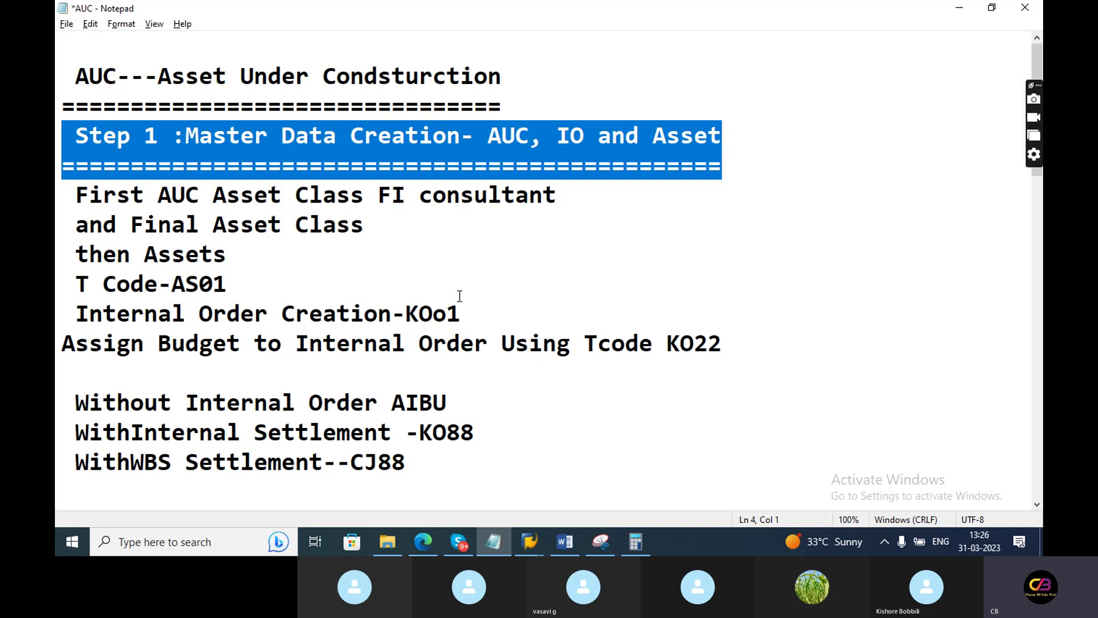
click(511, 317)
drag(505, 317, 57, 314)
click(581, 341)
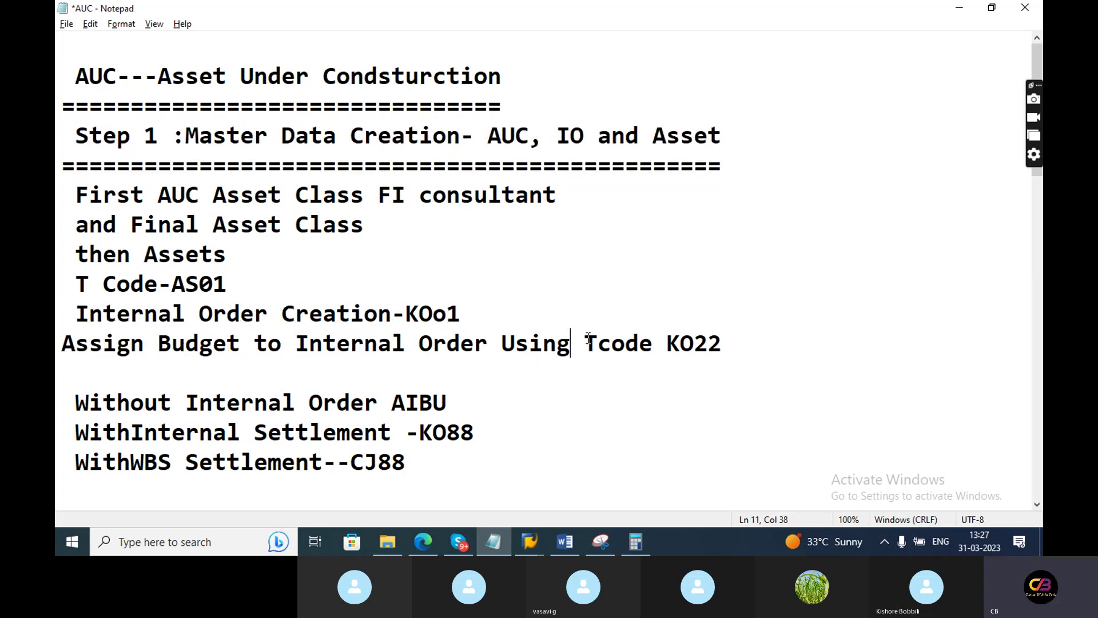
drag(581, 341, 613, 343)
click(736, 343)
drag(736, 343, 59, 350)
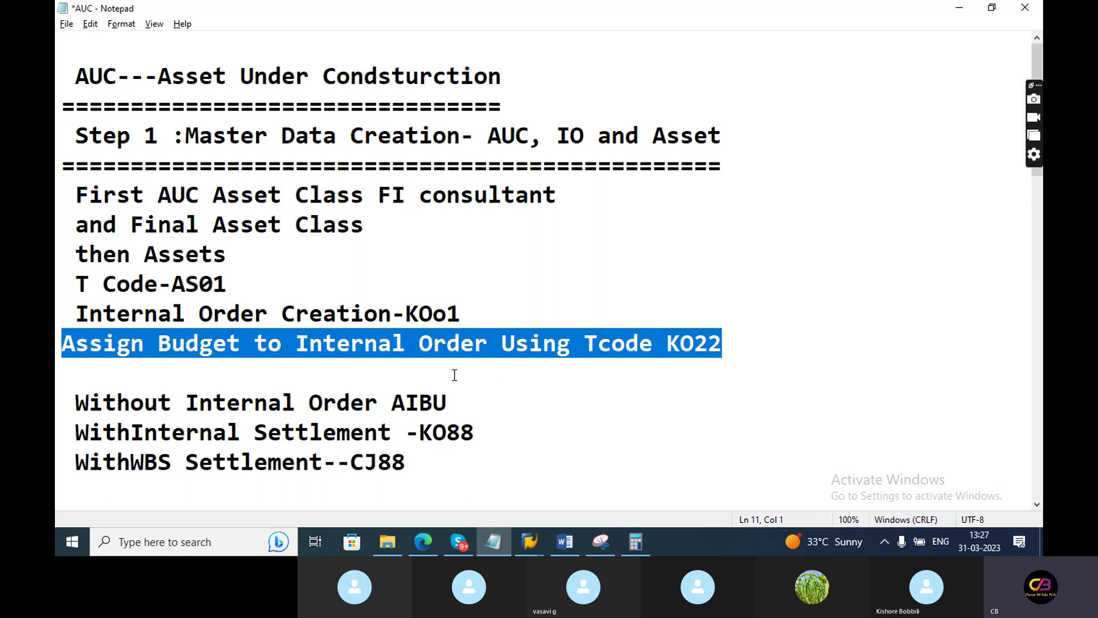
click(527, 387)
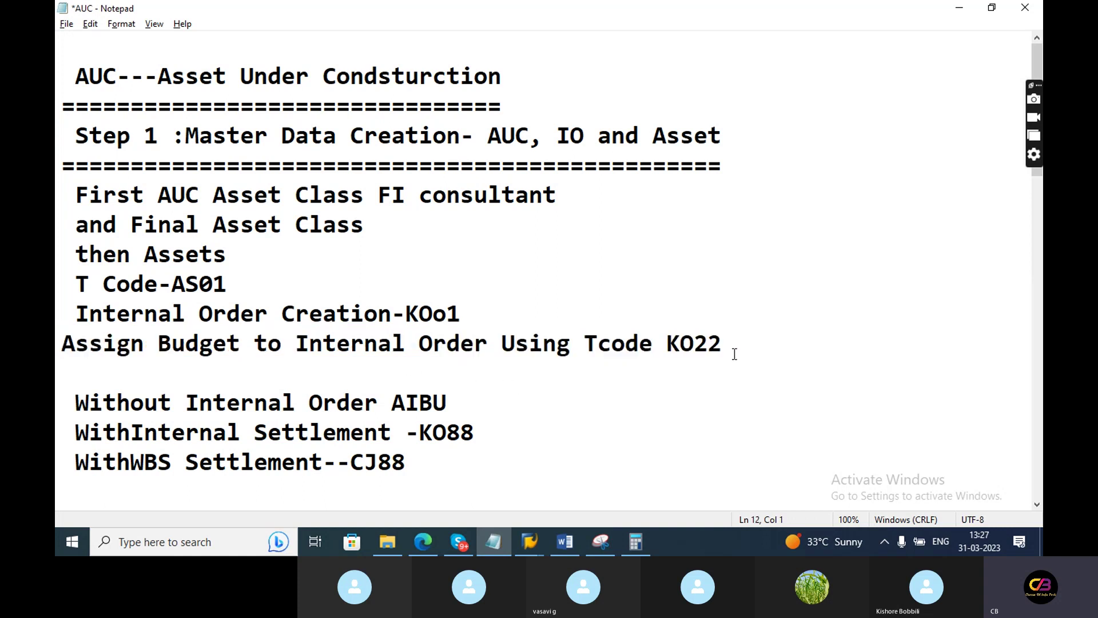
drag(725, 351, 62, 346)
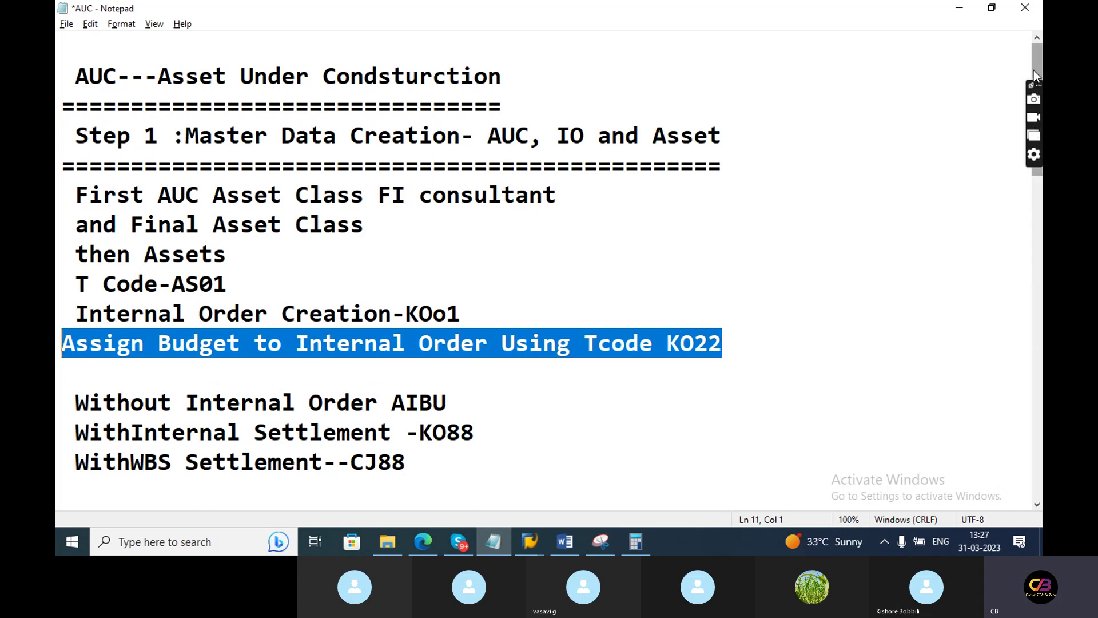
Insert the missing space after "With" in the KO88 internal settlement line and the CJ88 WBS settlement line.
drag(1034, 70, 1034, 111)
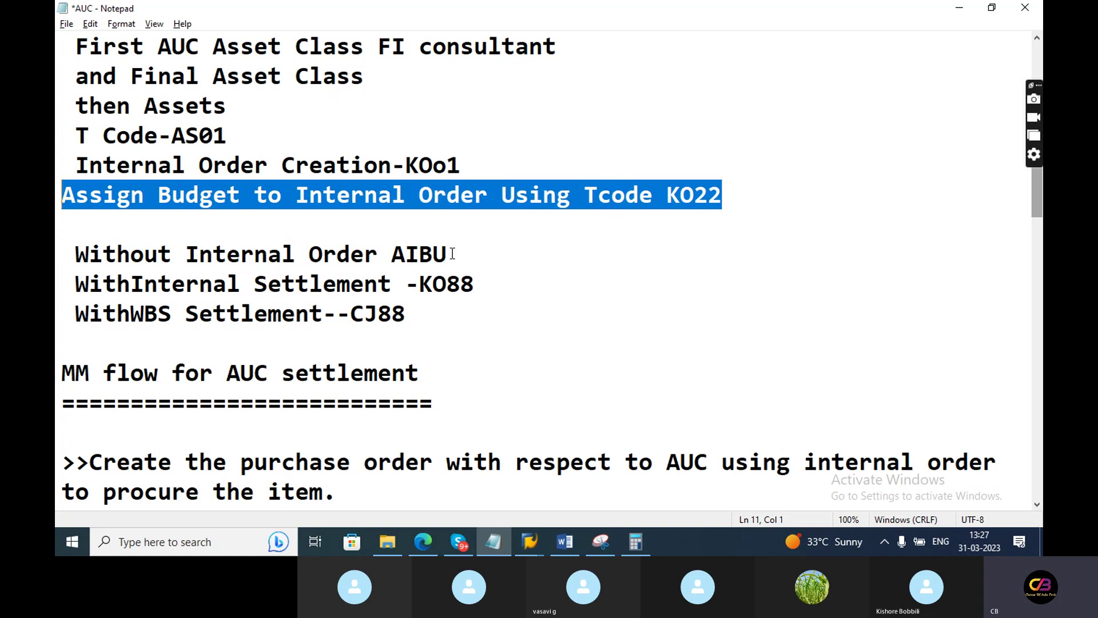
drag(486, 284, 82, 293)
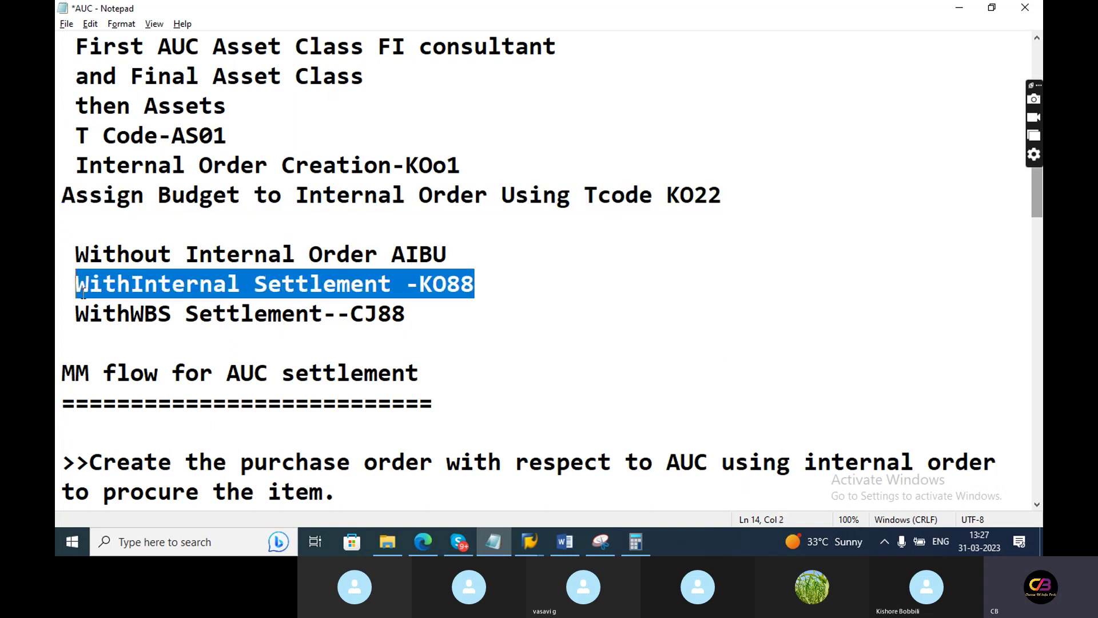
click(435, 317)
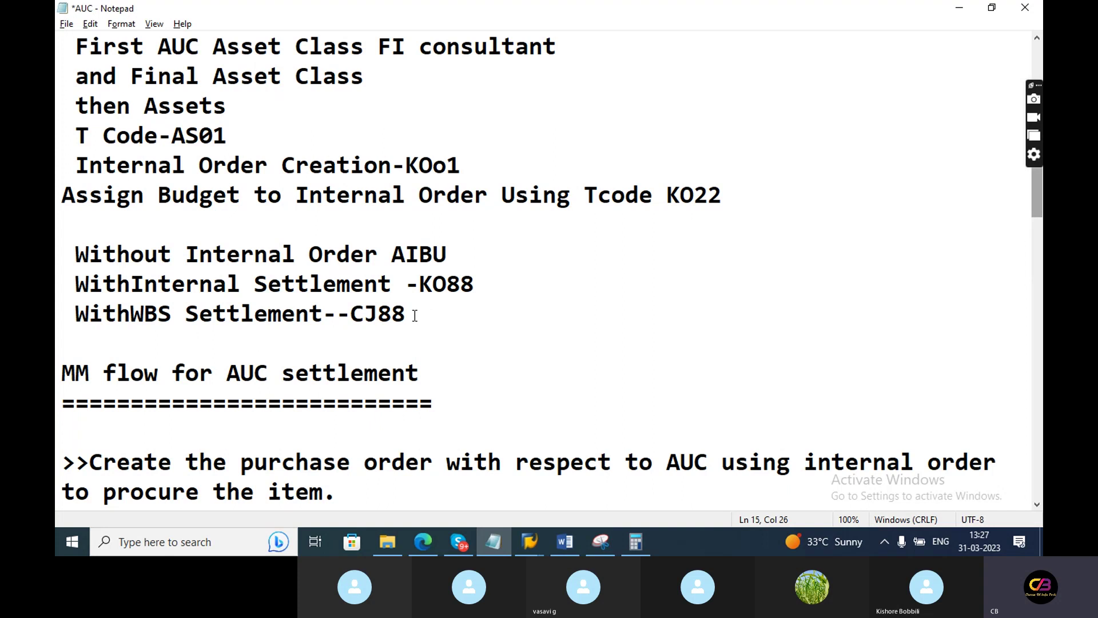
drag(410, 317, 350, 315)
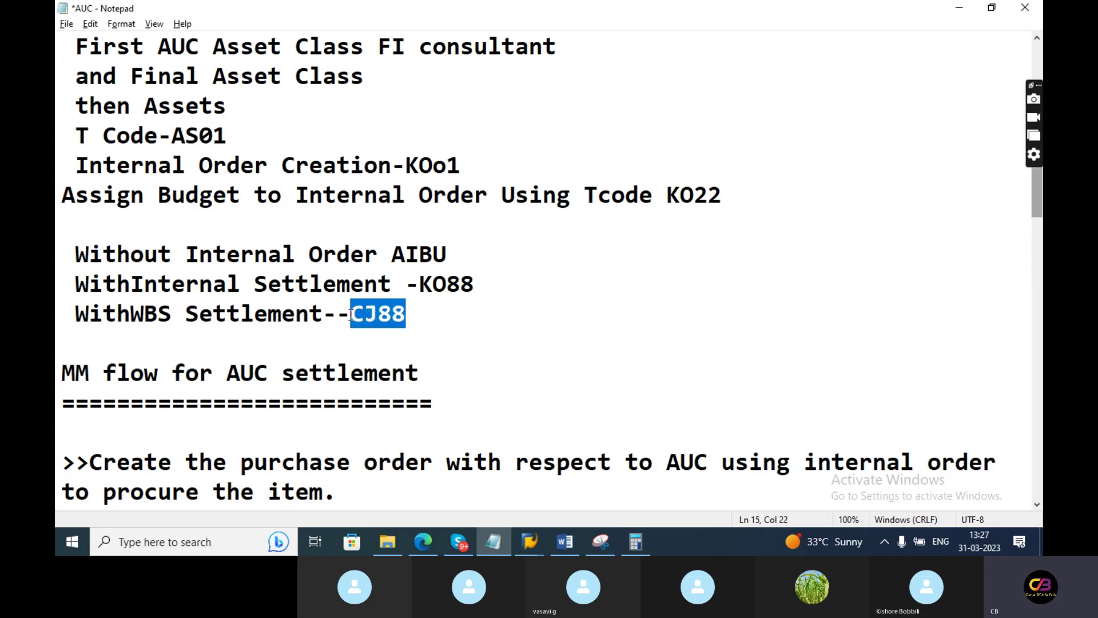
click(429, 316)
drag(475, 281, 417, 281)
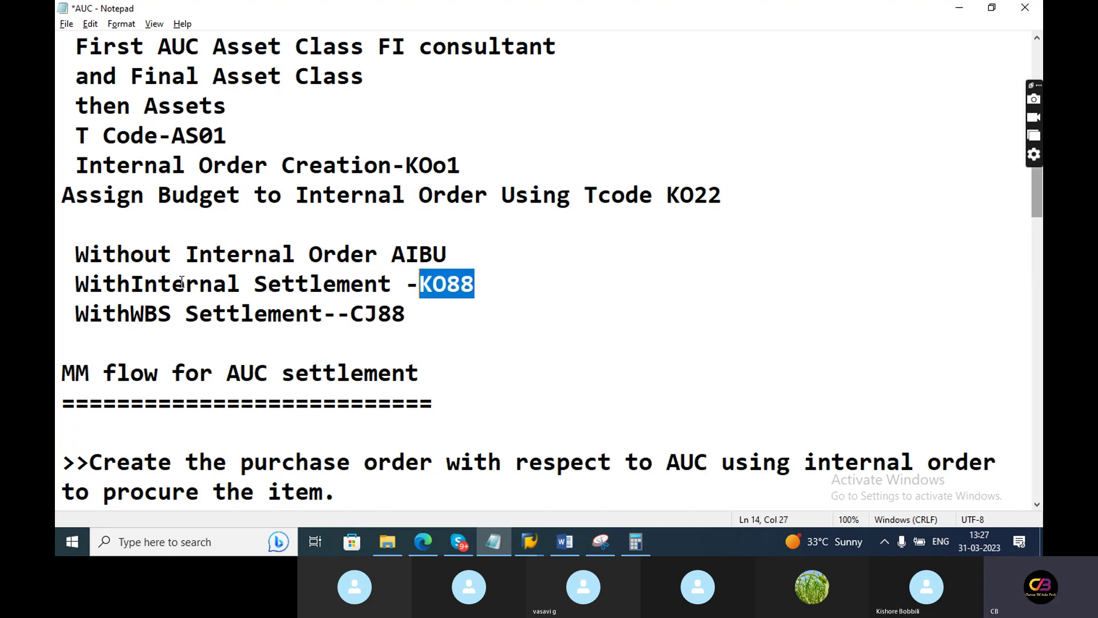
click(144, 281)
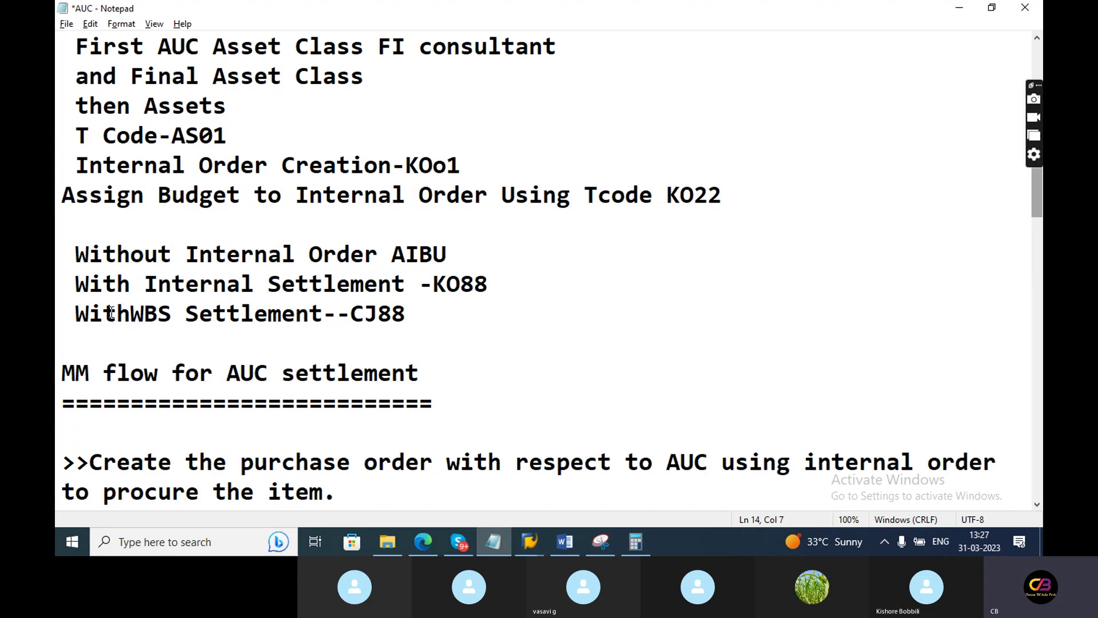
click(132, 313)
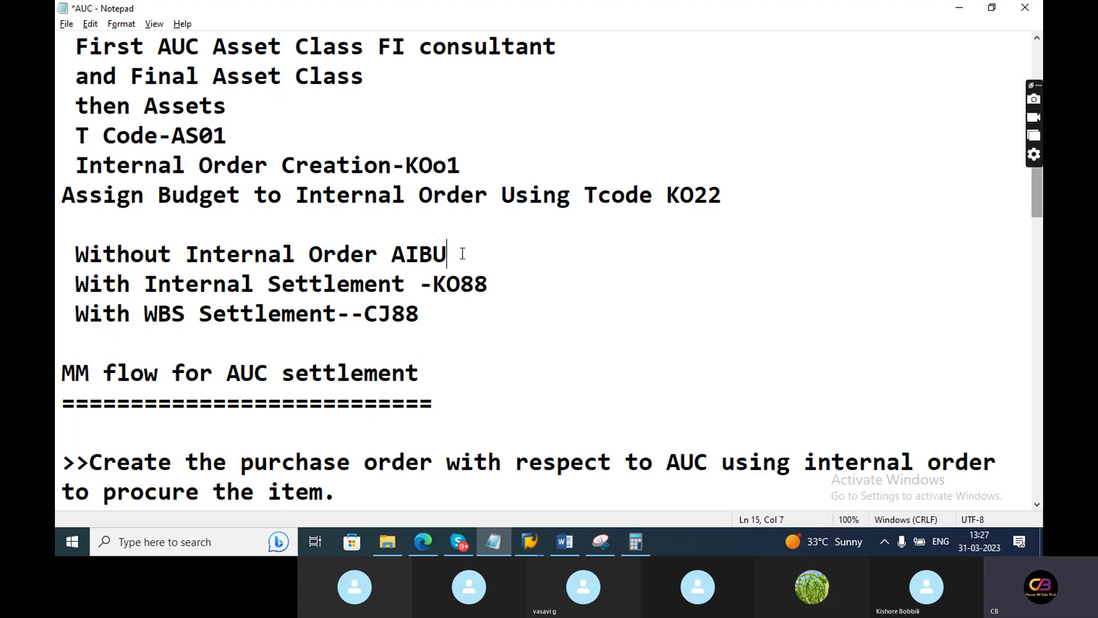
Highlight the AIBU line without internal order and the purchase order creation line of the MM flow to review them.
drag(462, 254, 61, 253)
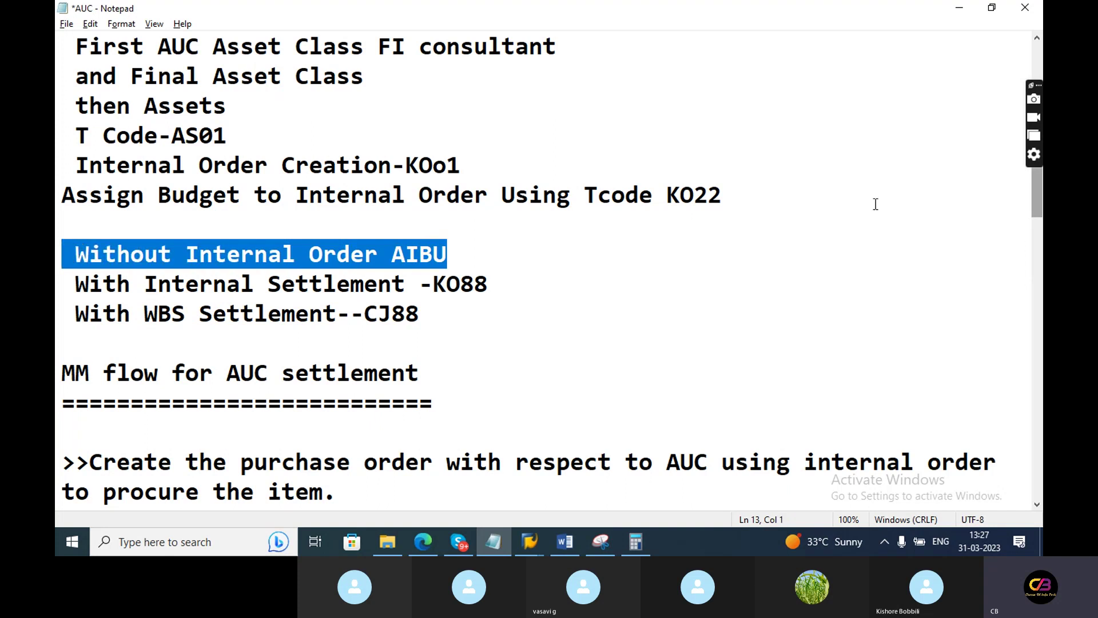
drag(1038, 213, 1041, 240)
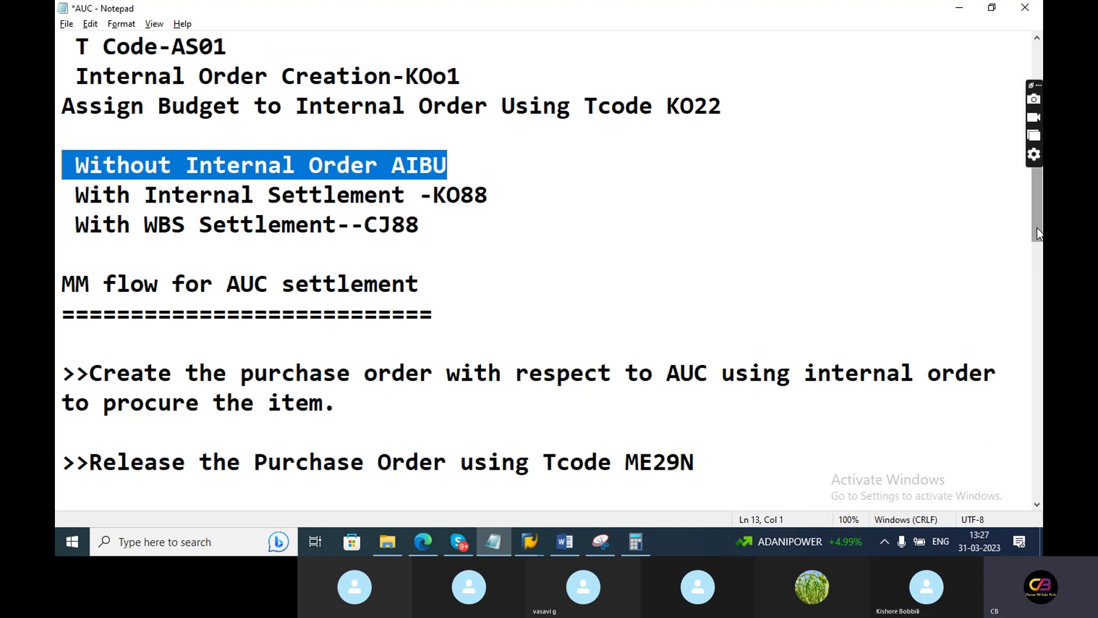
drag(1037, 228, 1036, 251)
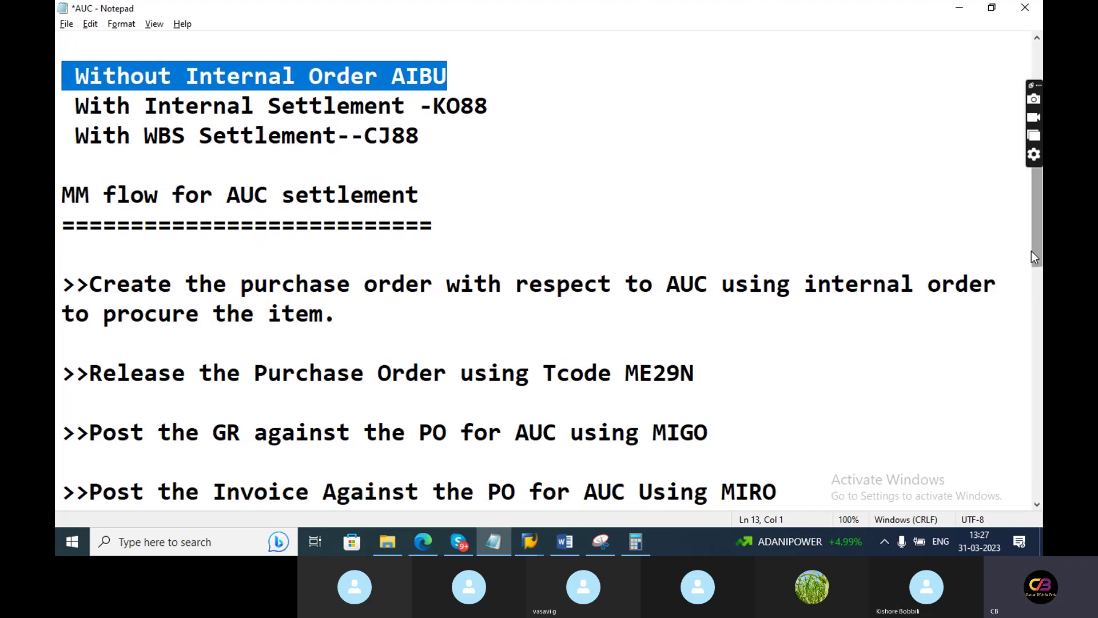
drag(1009, 285, 804, 285)
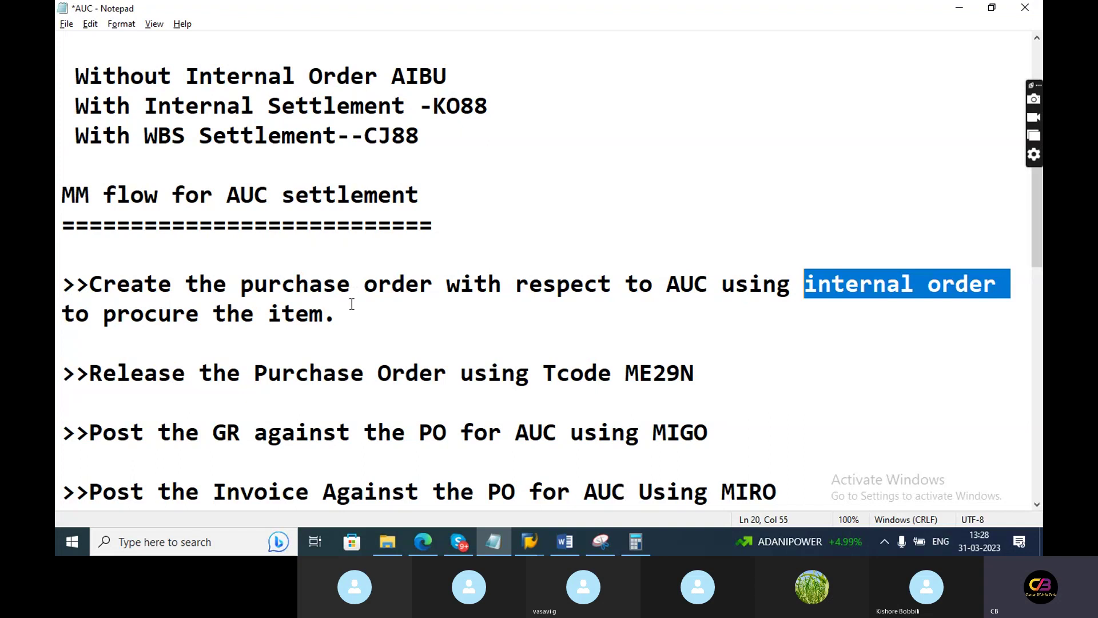
drag(352, 303, 62, 252)
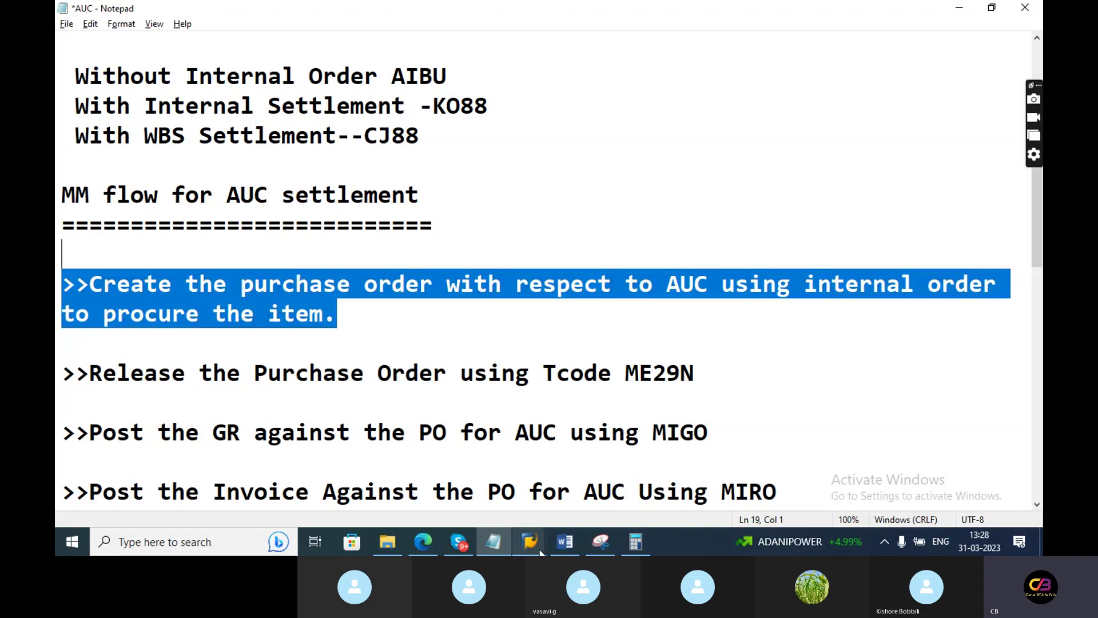
Switch to the Edge browser and open the Google home page.
mouse_move(535, 547)
click(623, 510)
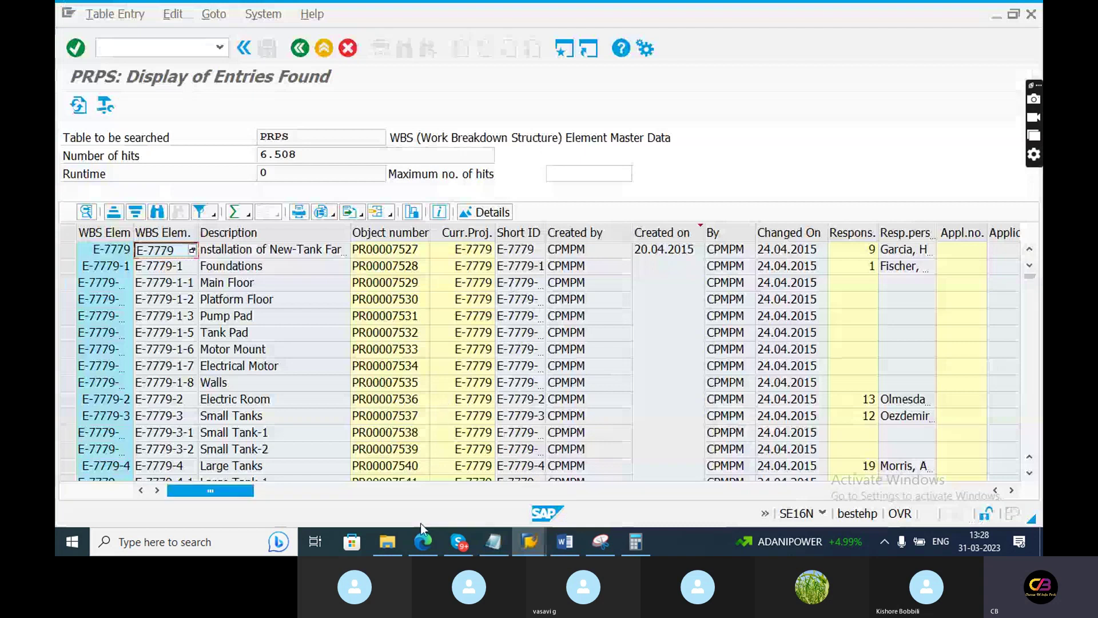
click(423, 540)
key(ctrl+l)
text(g)
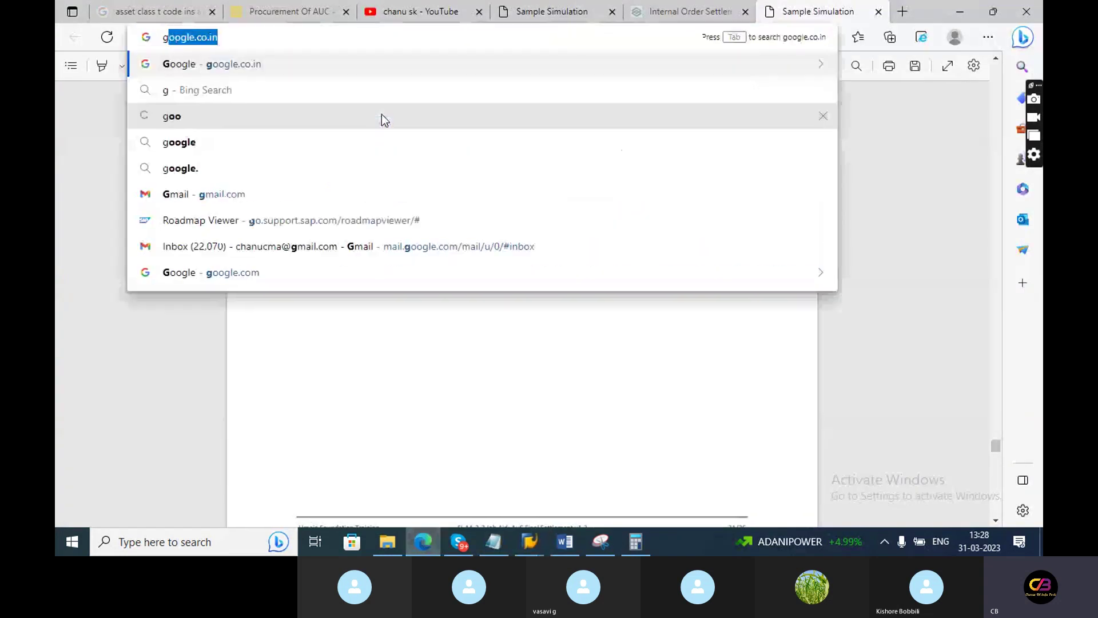
text(o)
key(Return)
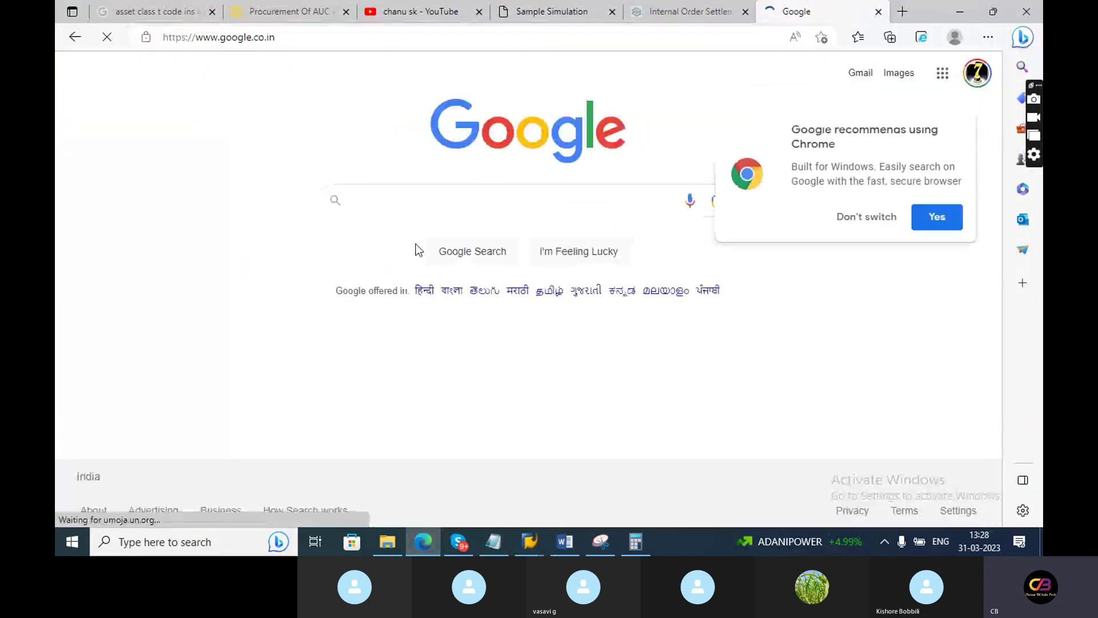
Search Google for "Account assignment tables in purchase order".
text(Account assig)
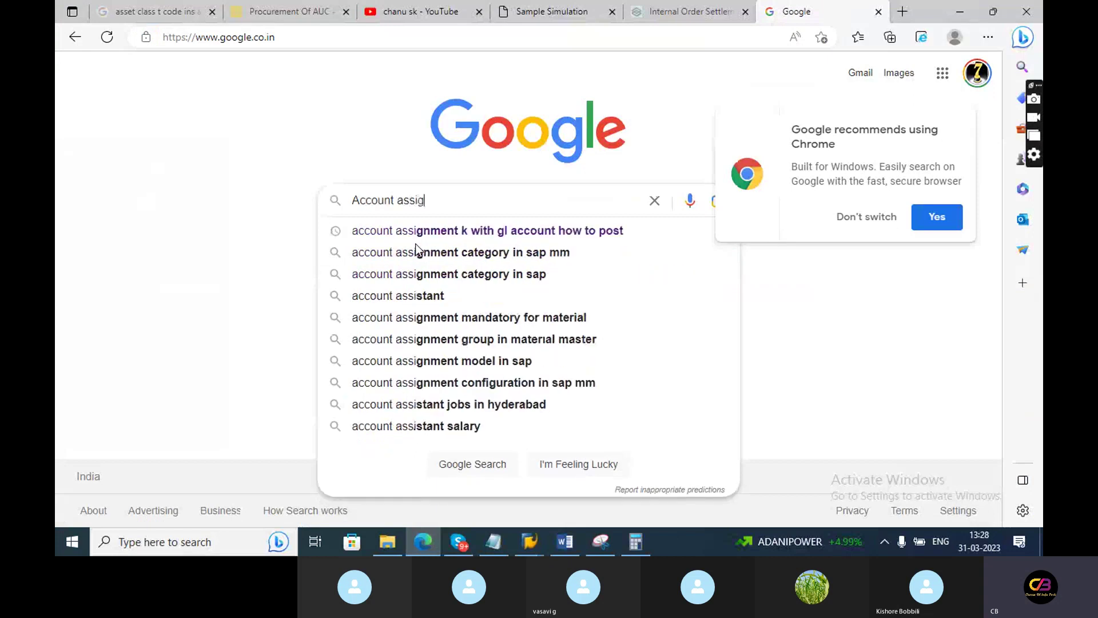
text(nment to)
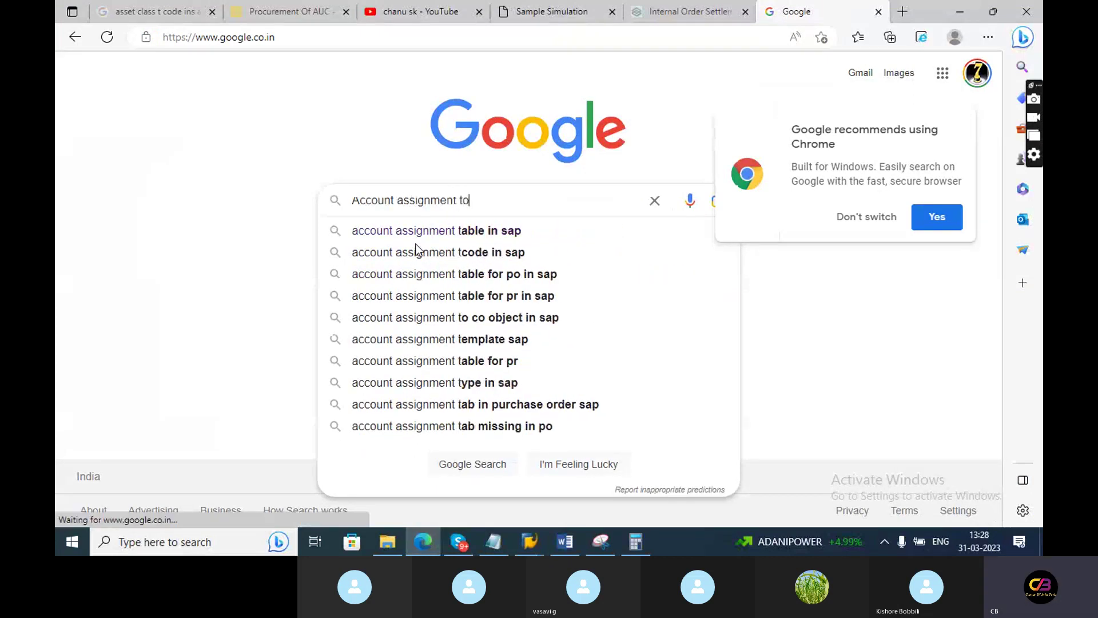
key(BackSpace)
text(ables)
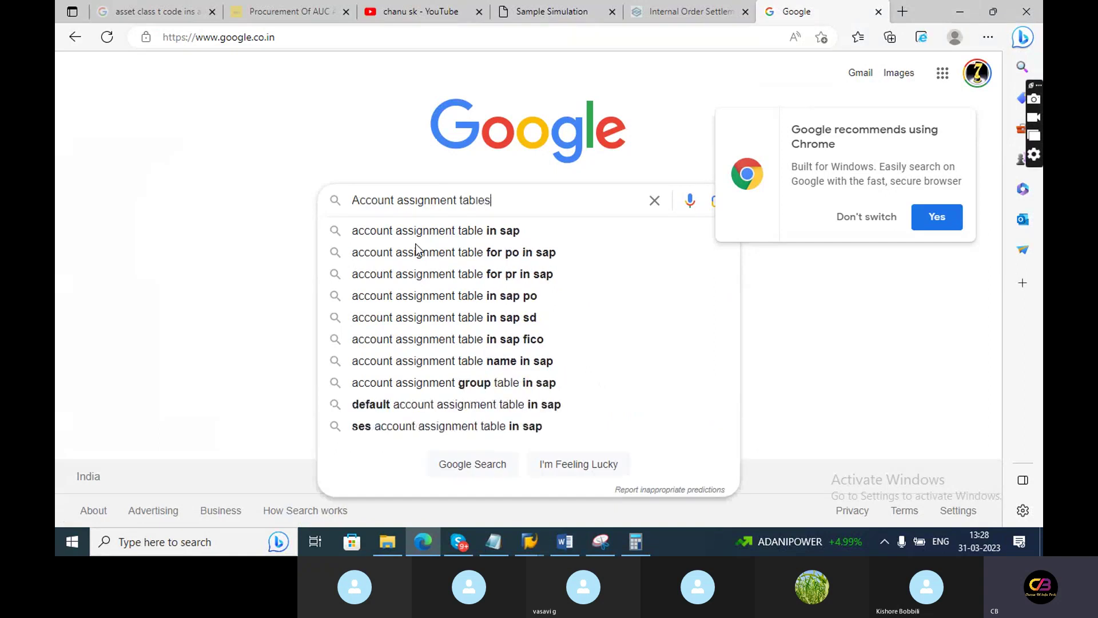
text( in )
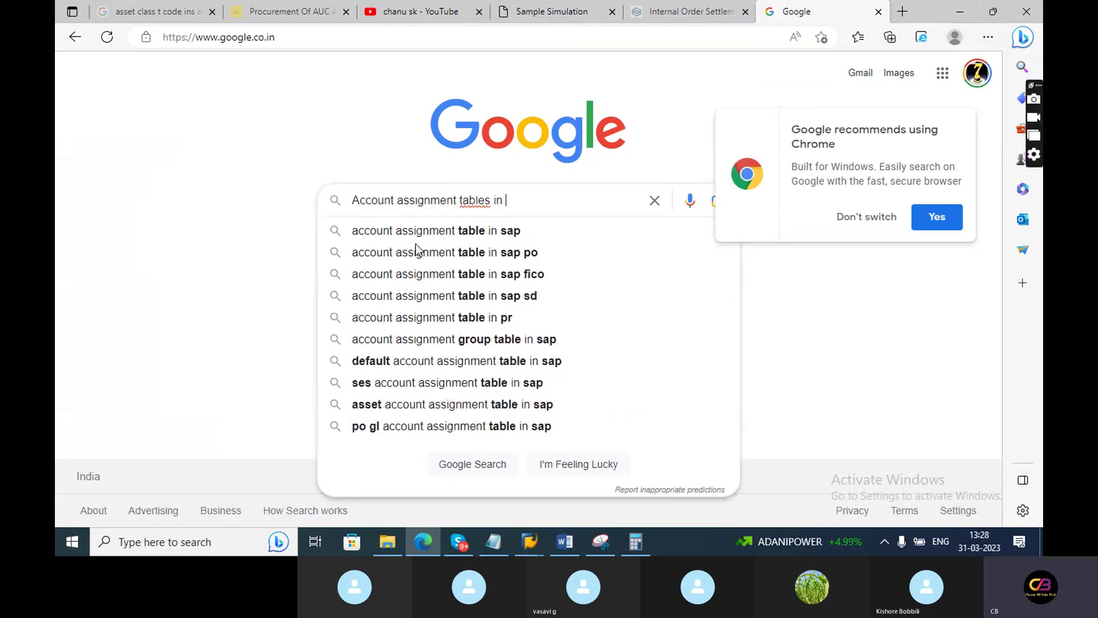
text(purchase)
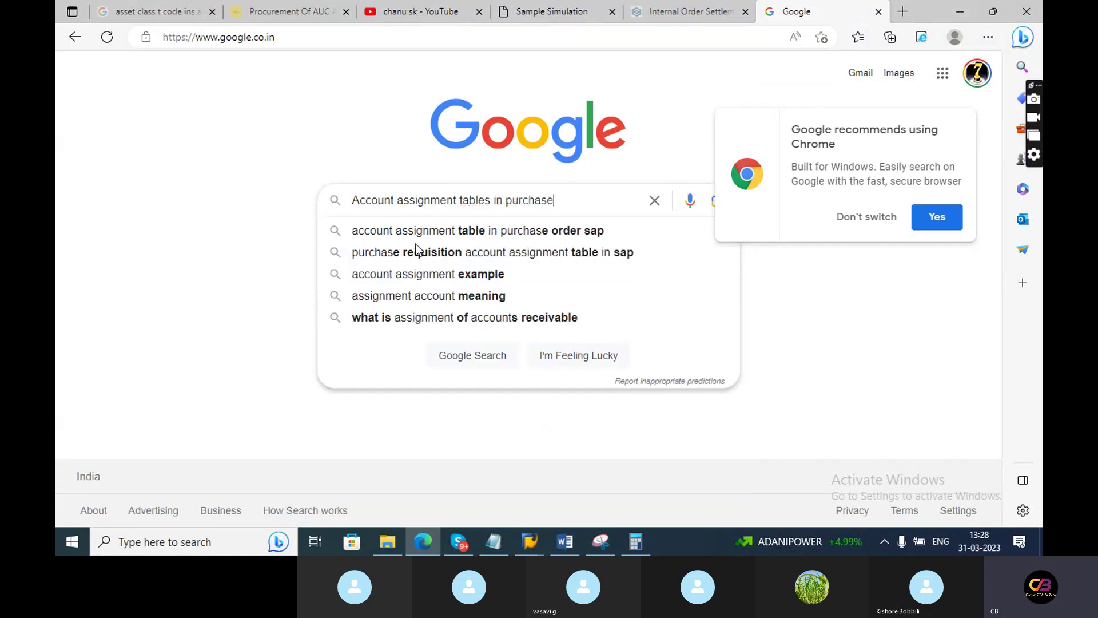
text( order)
key(Return)
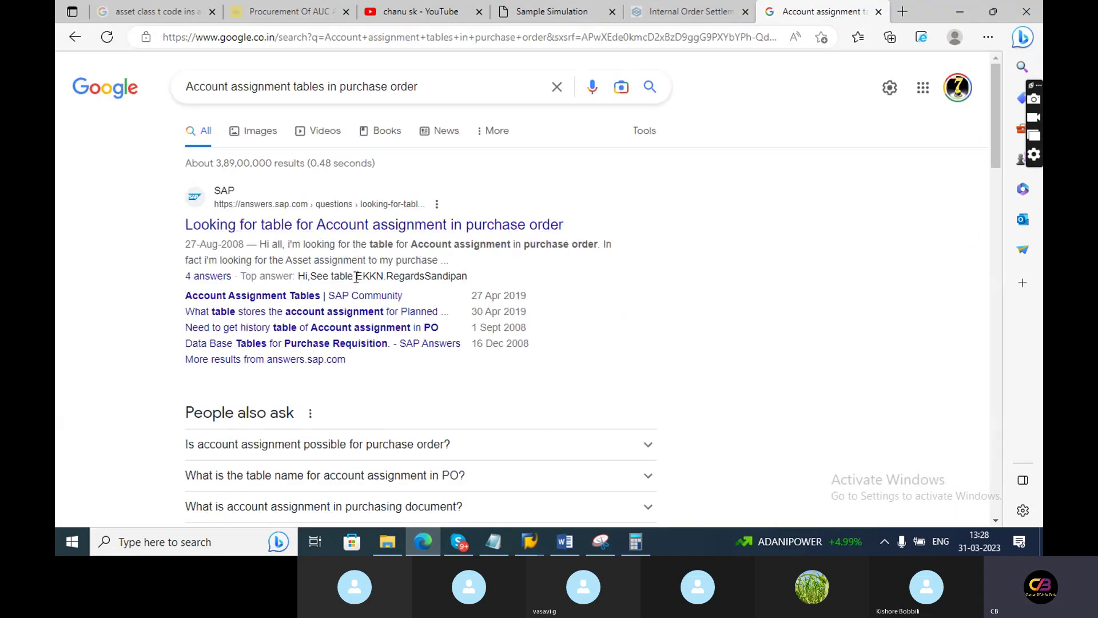
Copy the table name EKKN from the first search result and load that table in SAP's General Table Display.
drag(356, 276, 384, 276)
key(ctrl+c)
click(529, 541)
click(300, 48)
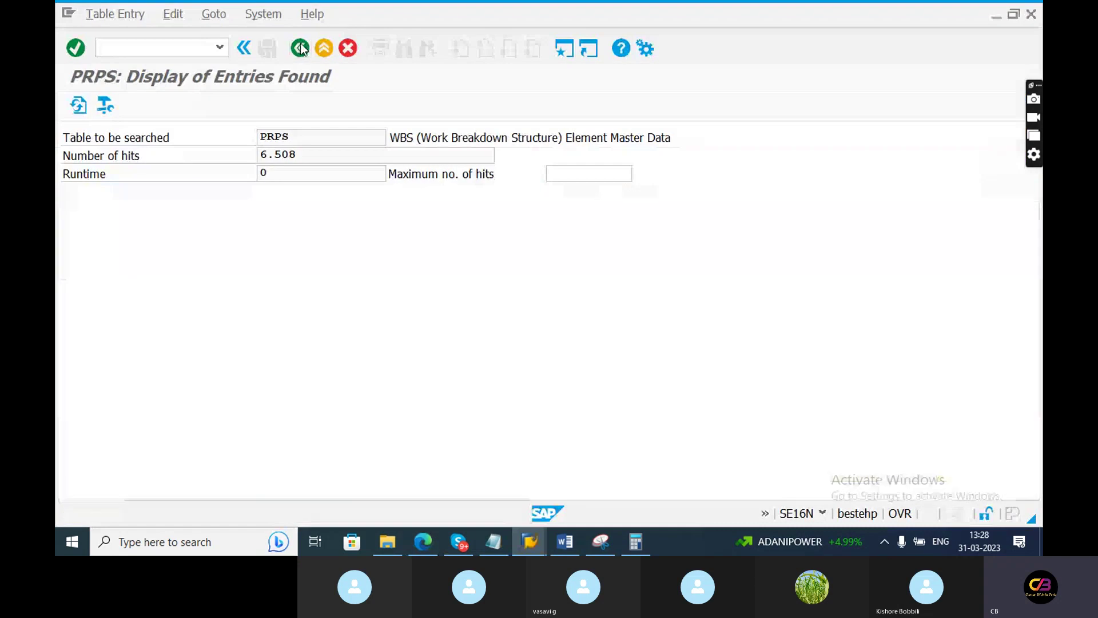
drag(273, 139, 167, 139)
key(ctrl+v)
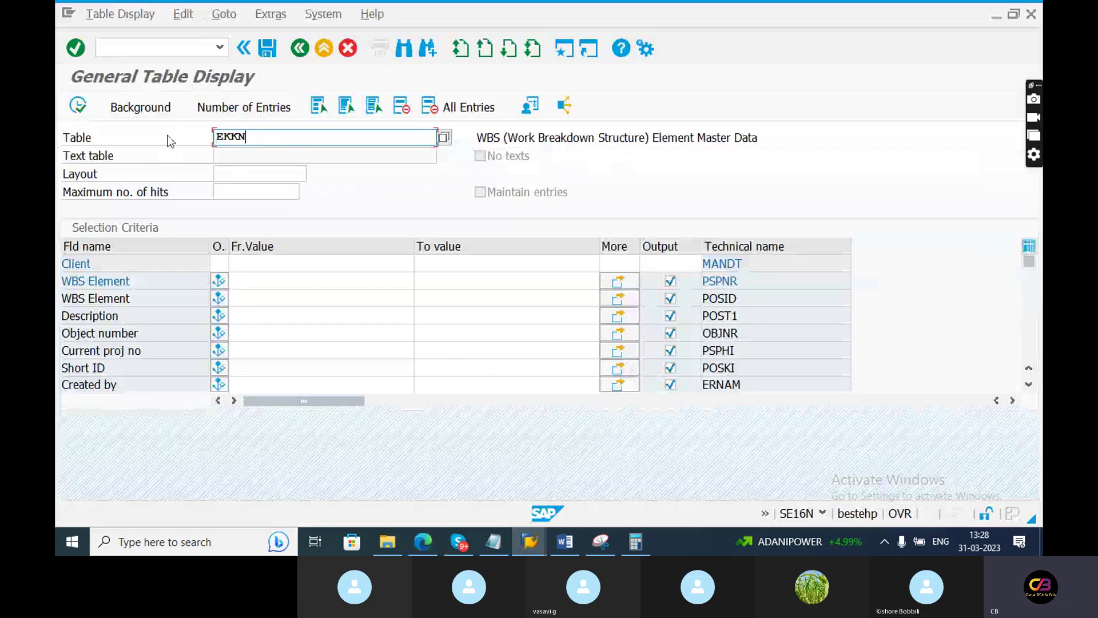
key(Return)
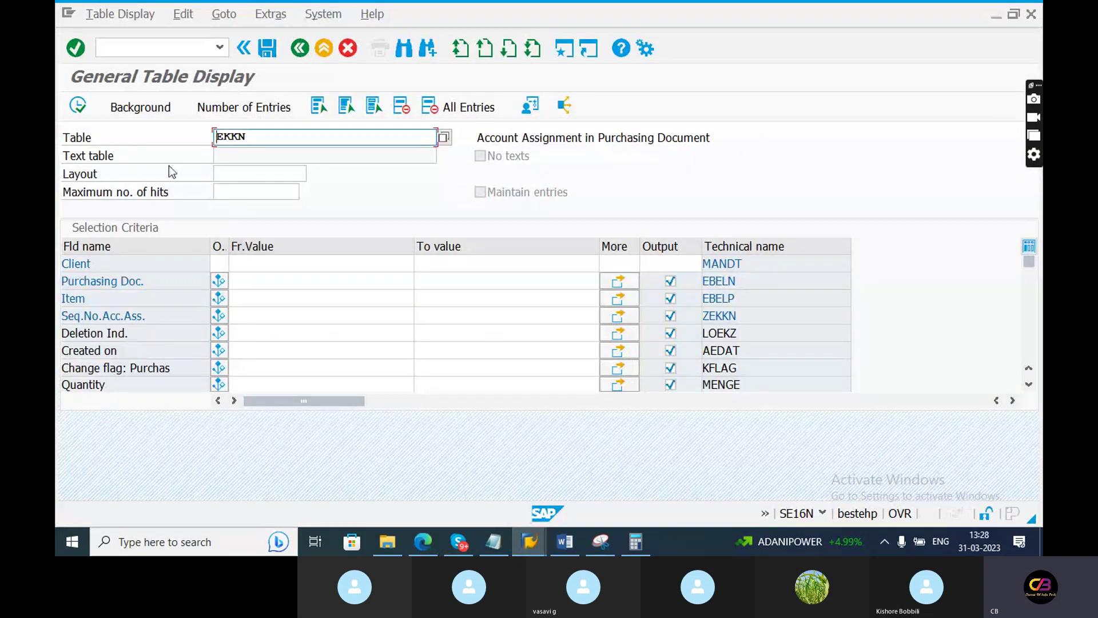
Display the entries of table EKKN and sort them by creation date in descending order.
click(80, 104)
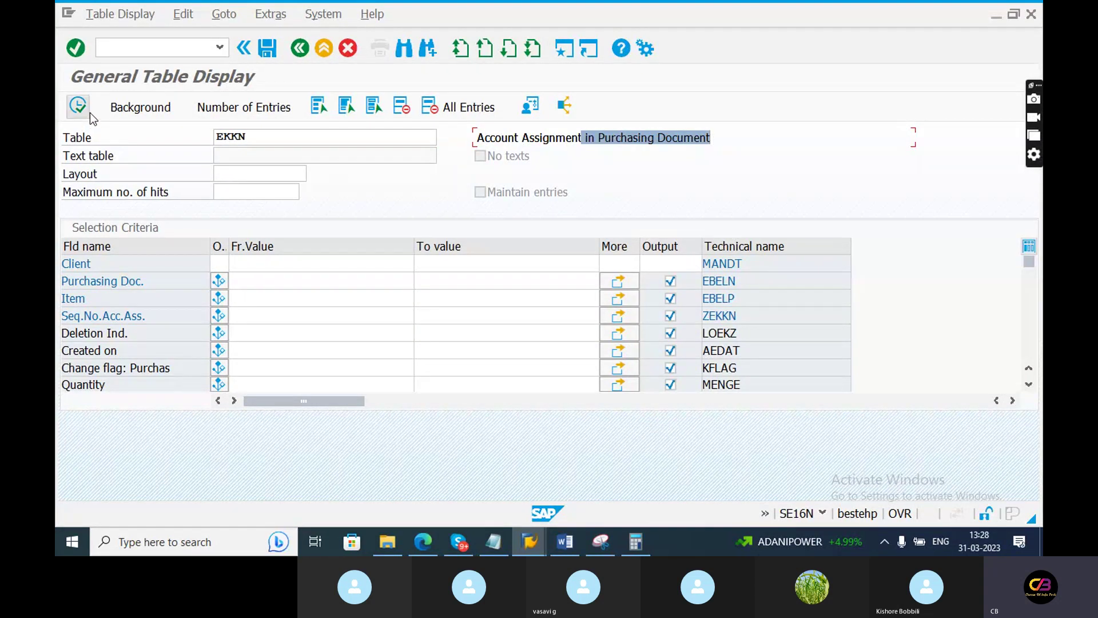
click(80, 105)
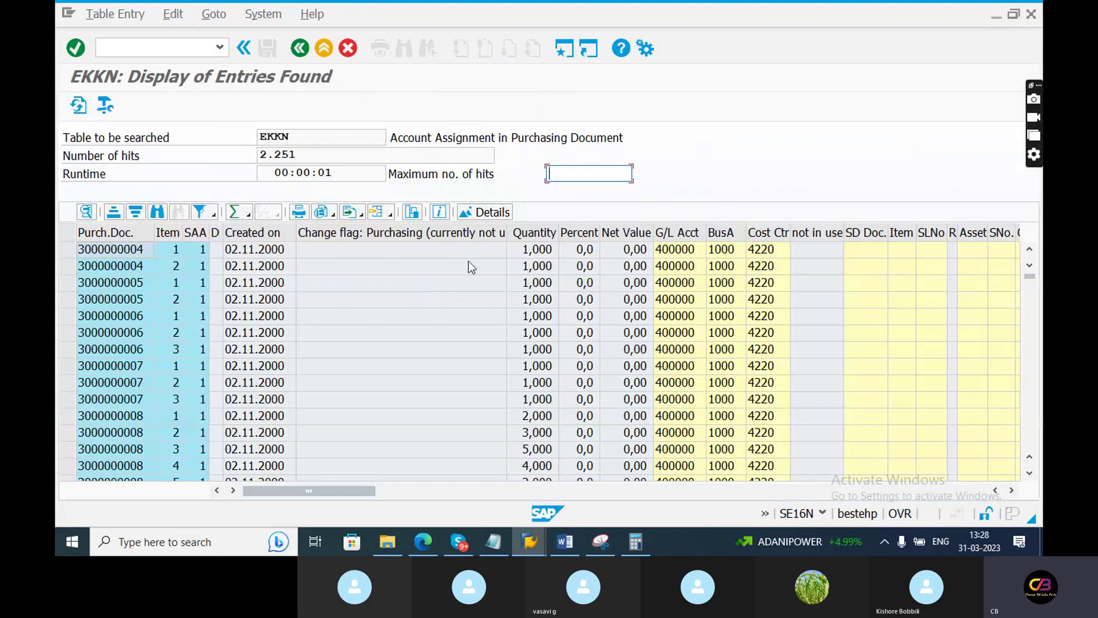
click(235, 232)
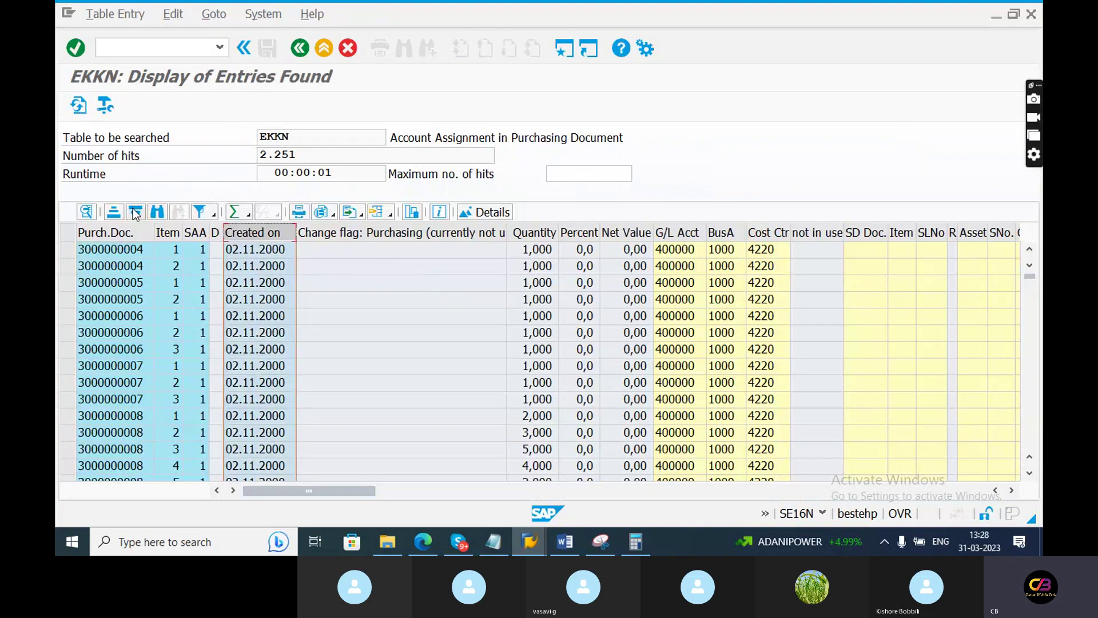
click(135, 212)
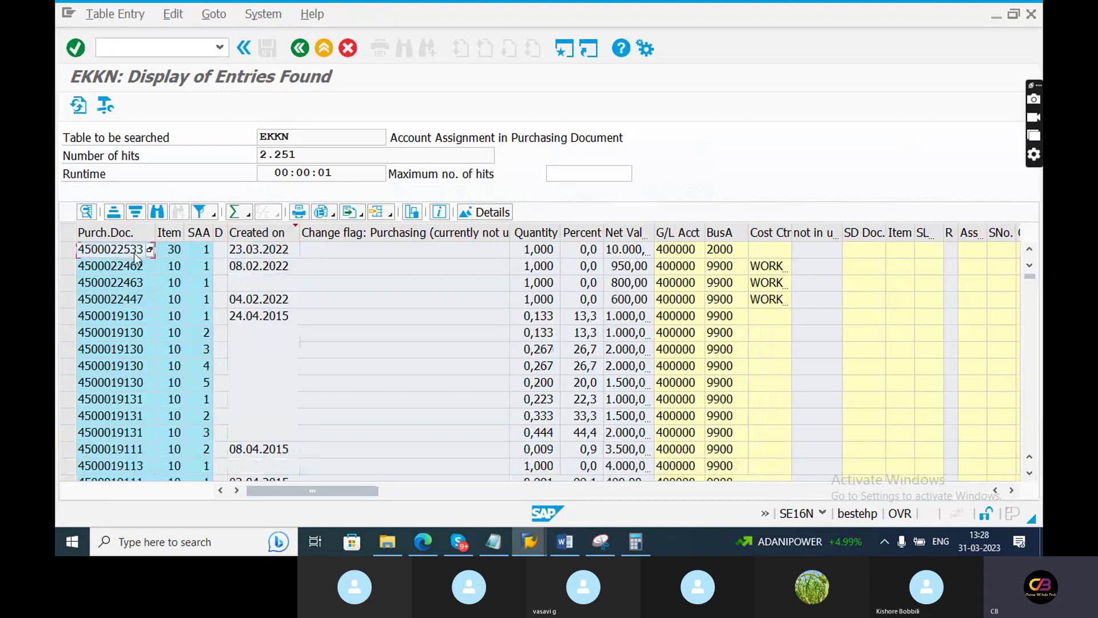
Examine the account assignment columns of the EKKN entries, from G/L account through cost center, order, profit center, WBS element and network.
click(677, 252)
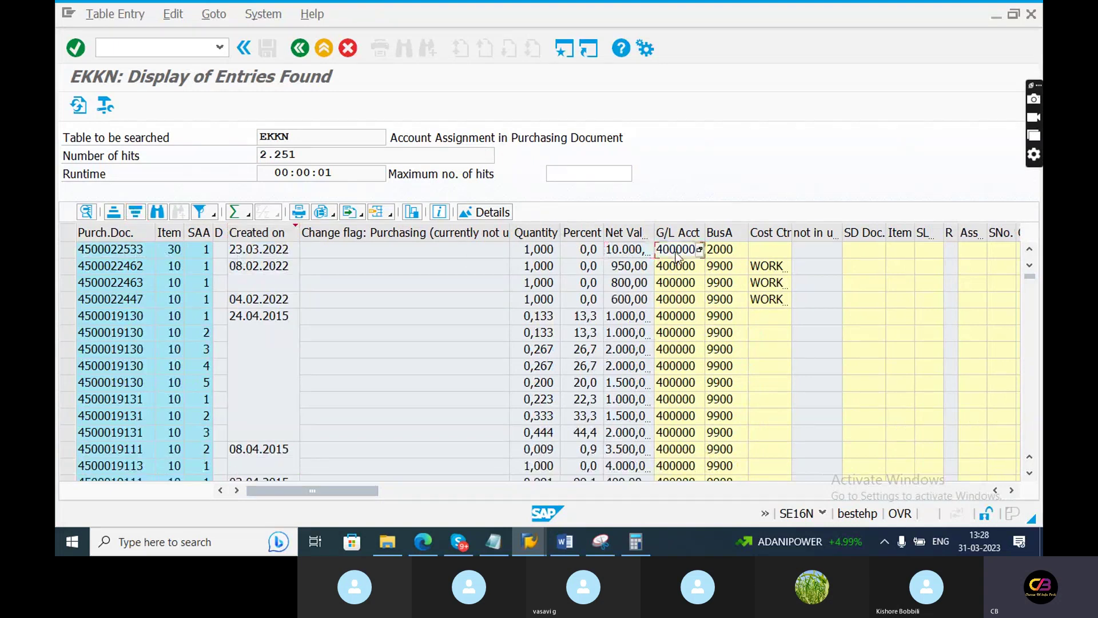
key(Right)
key(Right)
key(Right)
key(Right)
key(Right)
key(Right)
key(Right)
key(Right)
key(Right)
key(Right)
key(Right)
key(Right)
key(Right)
key(Right)
key(Right)
key(Right)
key(Right)
key(Right)
key(Right)
key(Right)
key(Right)
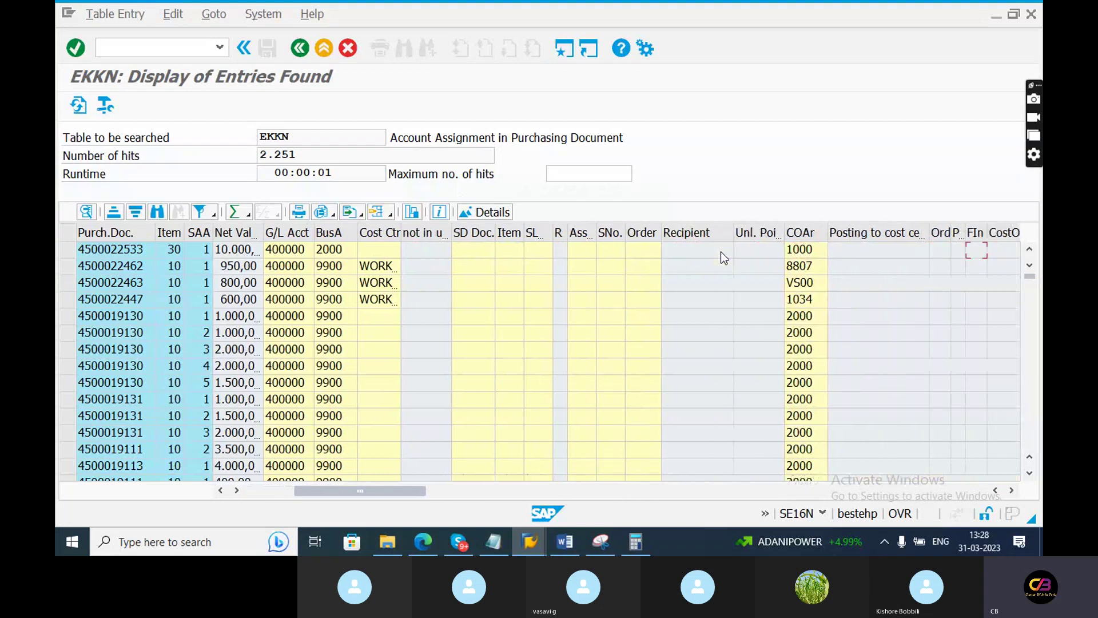
key(Right)
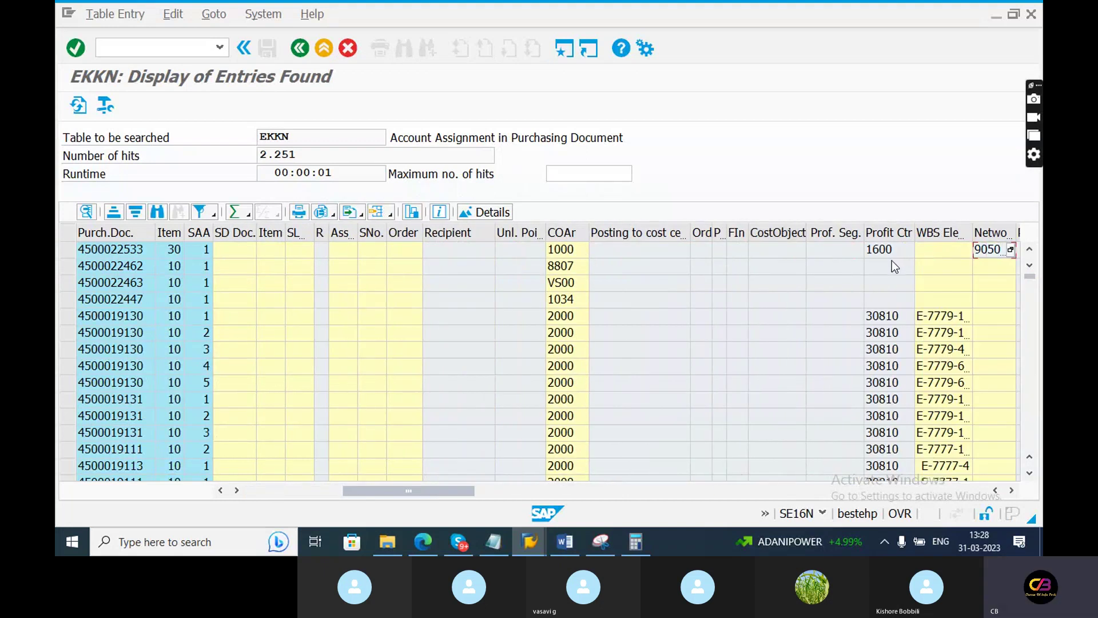
key(Down)
key(Right)
key(Right)
key(Right)
key(Right)
key(Right)
key(Right)
key(Right)
key(Right)
key(Right)
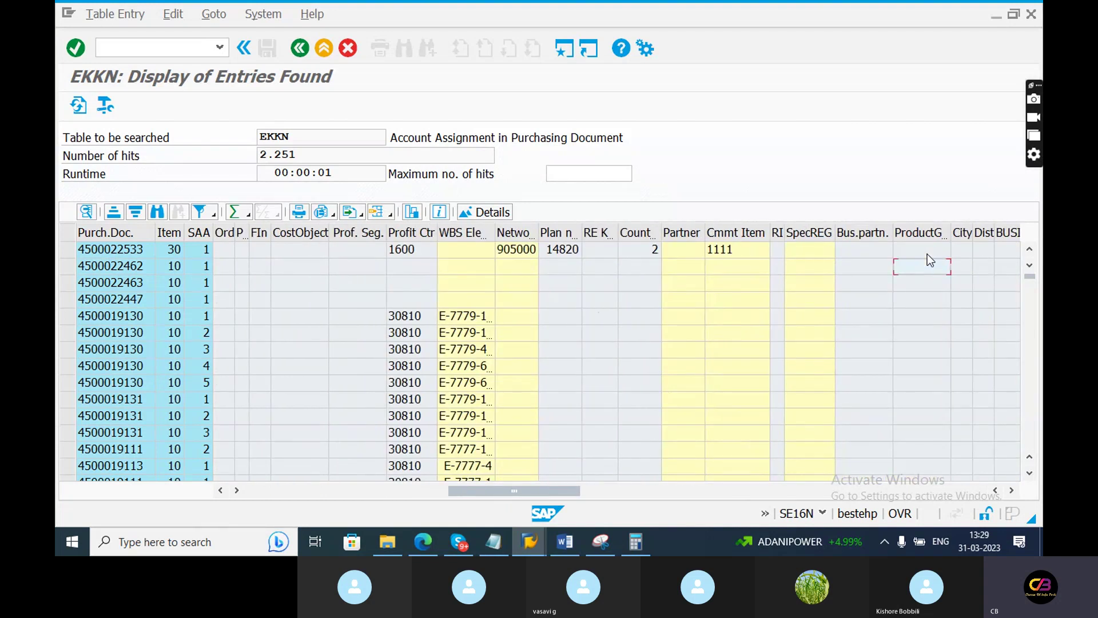
key(Right)
key(Right)
Examine the WBS element column, viewing and closing the detailed display of the first entry that has a WBS element.
click(467, 232)
click(423, 323)
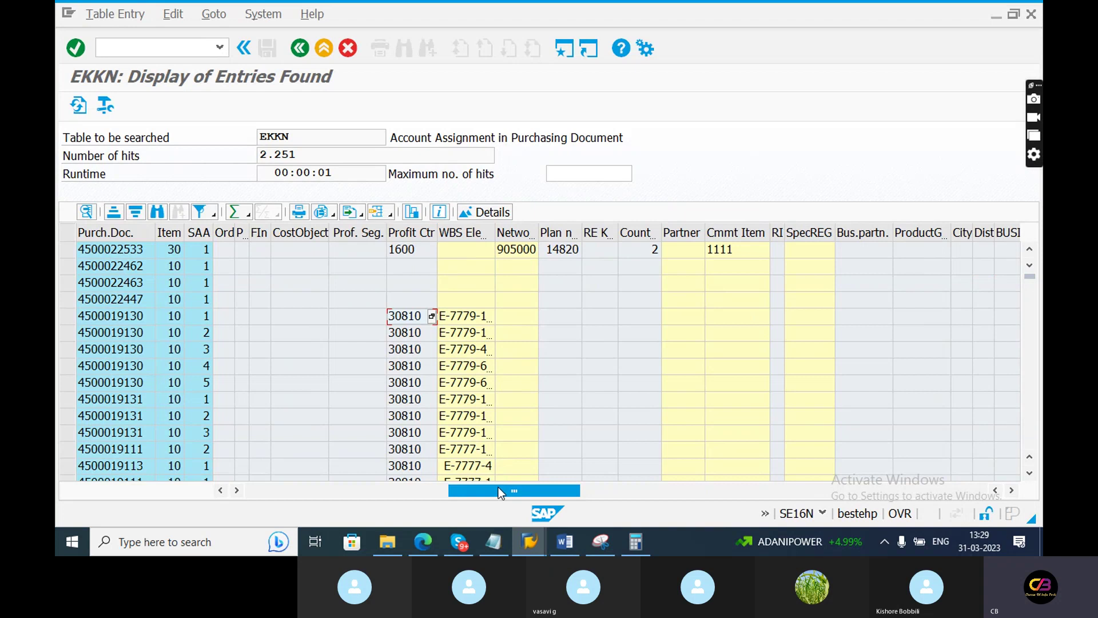
double_click(466, 318)
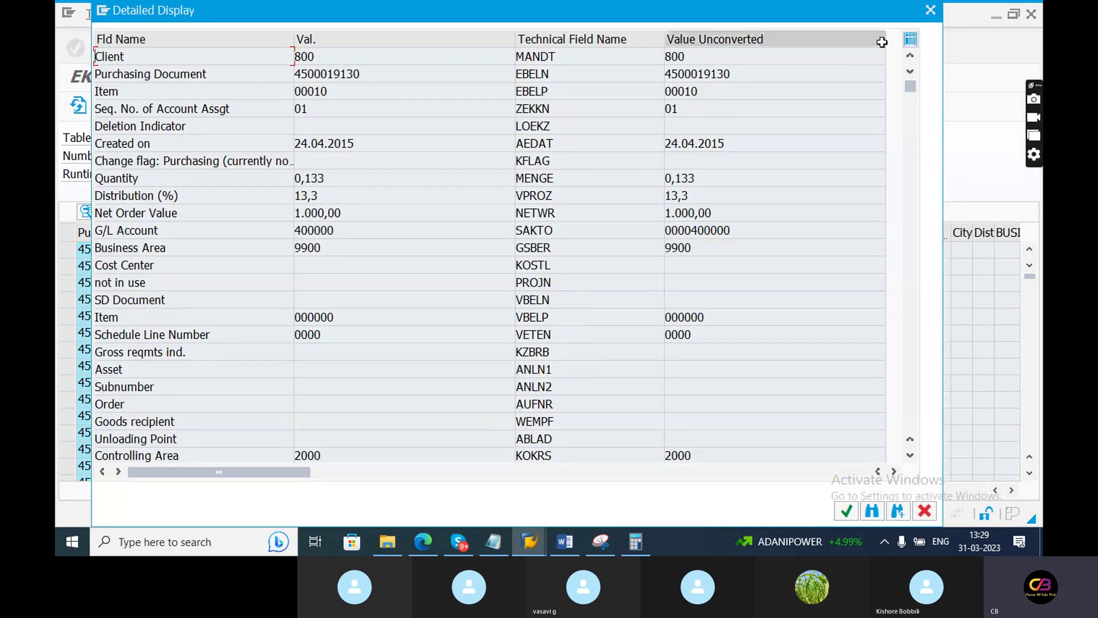
click(931, 10)
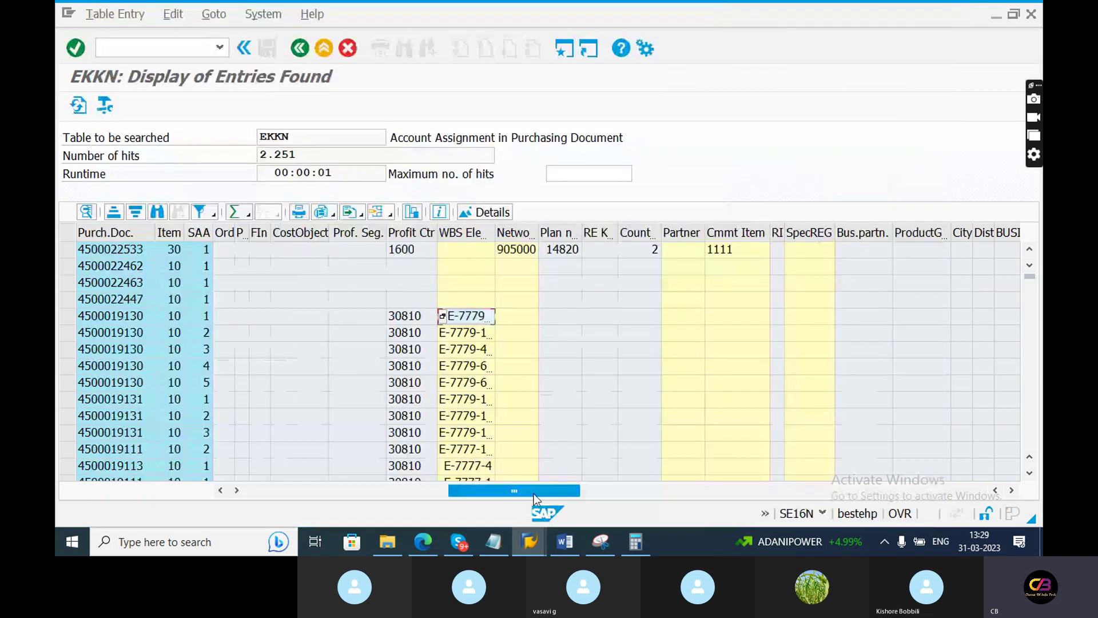
Copy the purchasing document number of the first 24.04.2015 entry and start transaction ME21N in a new session.
drag(572, 490, 369, 491)
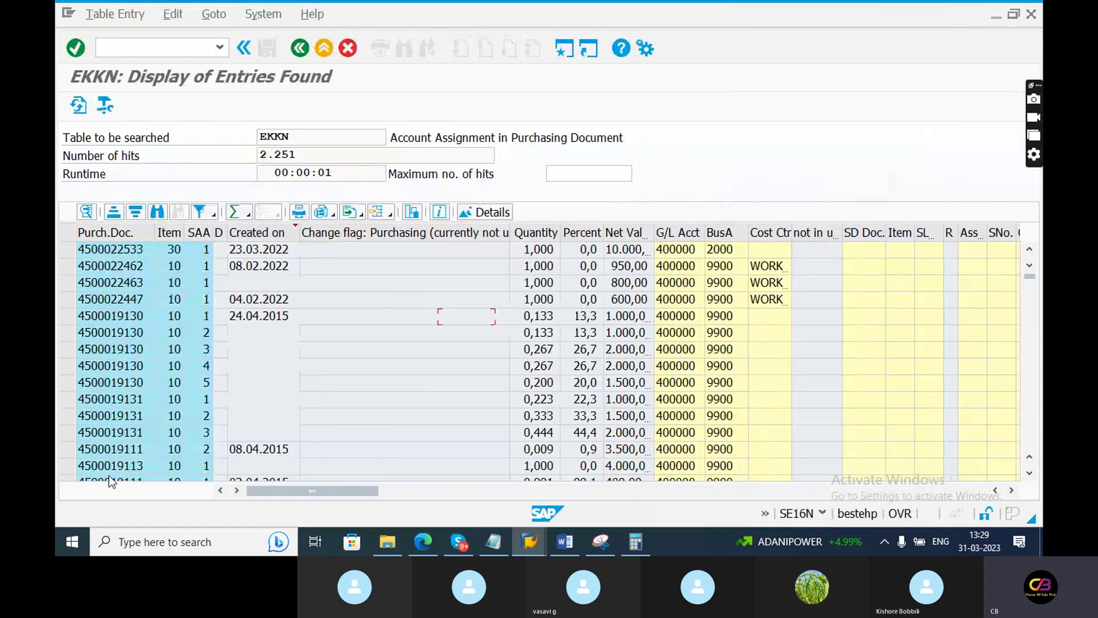
click(105, 321)
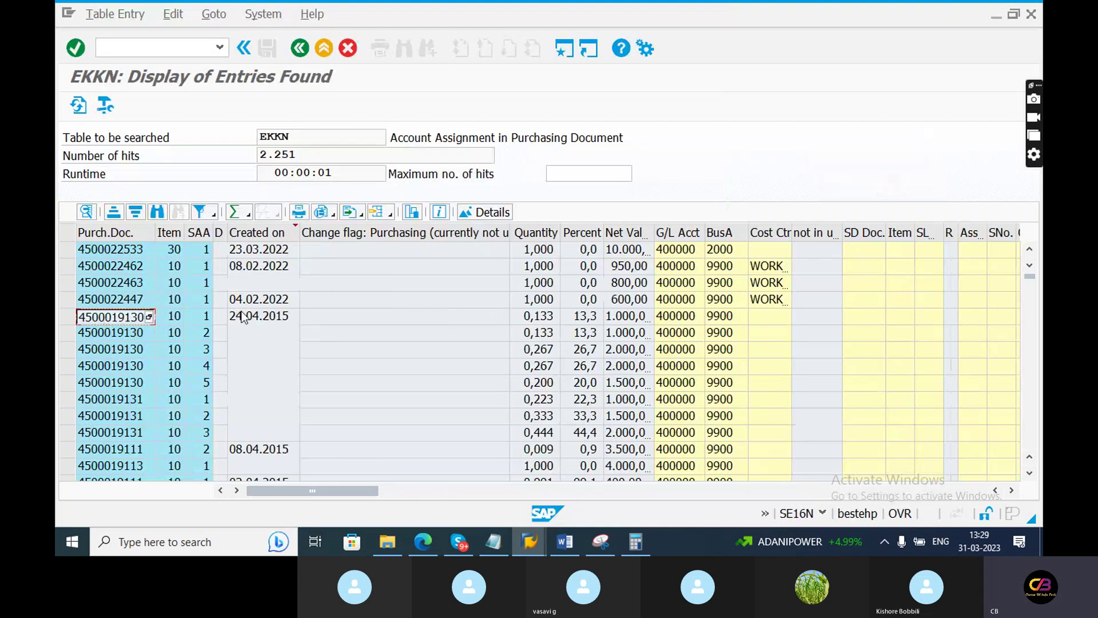
click(258, 318)
click(563, 50)
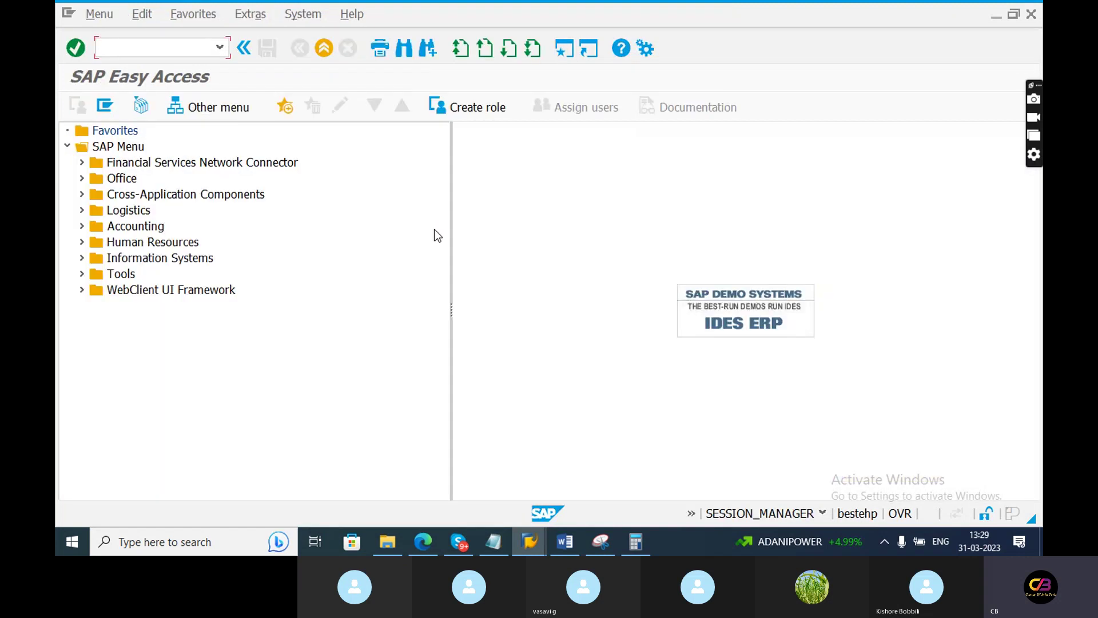
text(me21n)
key(Return)
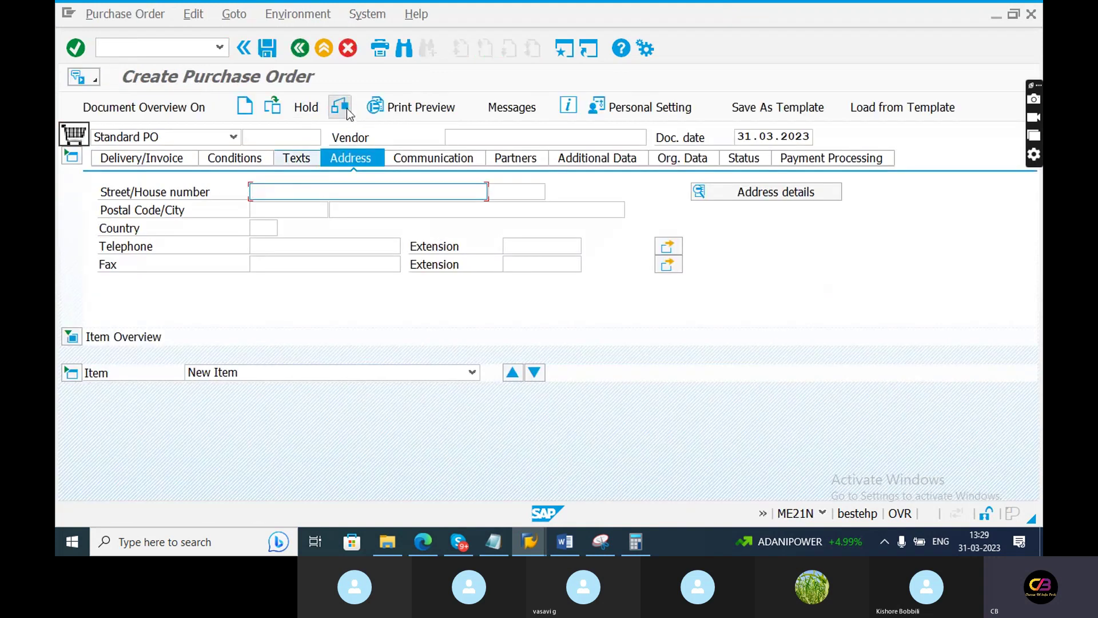
Close the purchase order check messages and open the existing purchase order using the copied document number.
click(347, 112)
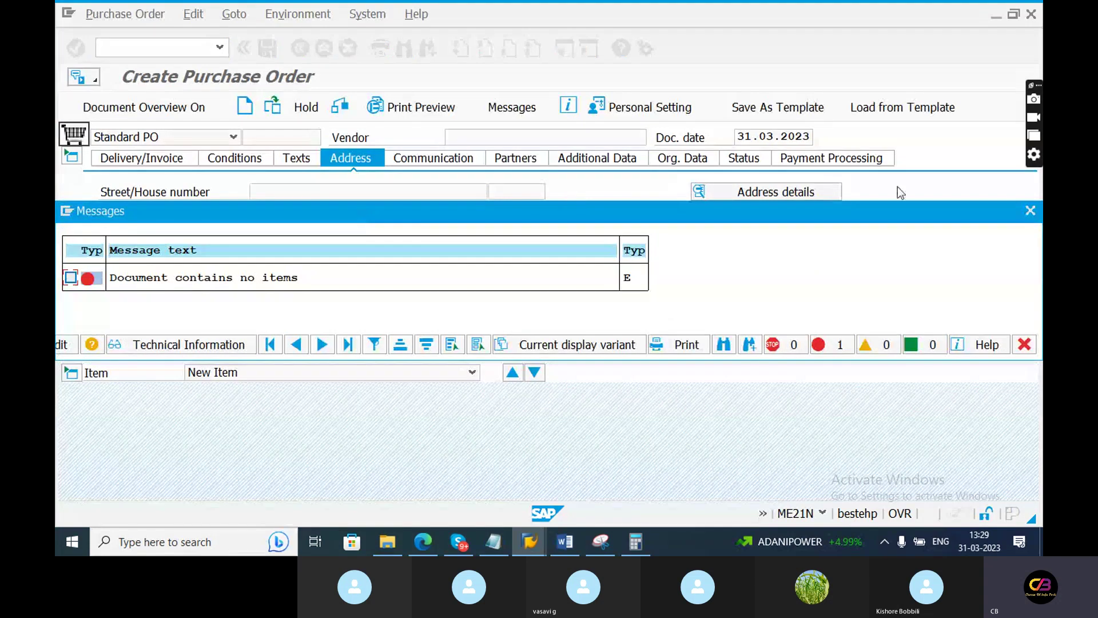
click(1030, 211)
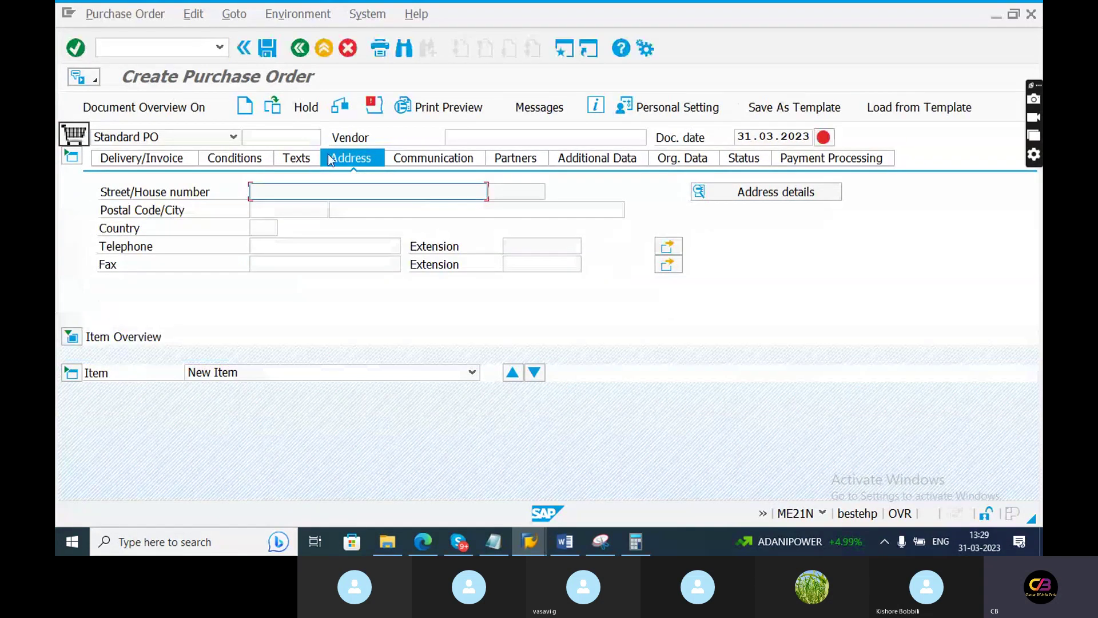
click(272, 107)
drag(298, 178, 123, 188)
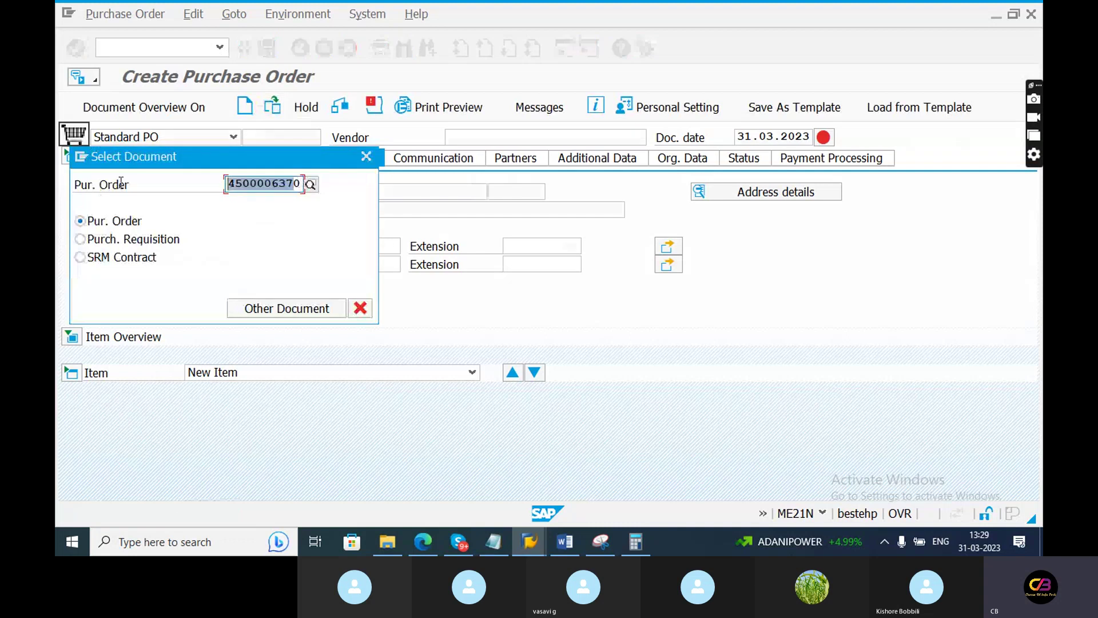
key(Insert)
text(0)
key(ctrl+v)
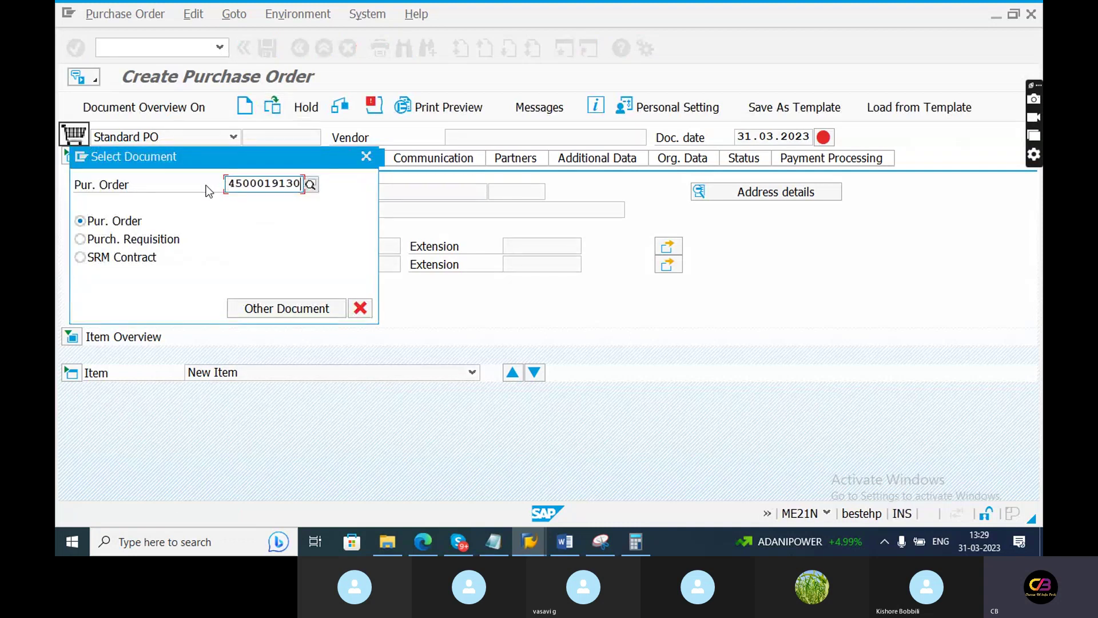
key(Return)
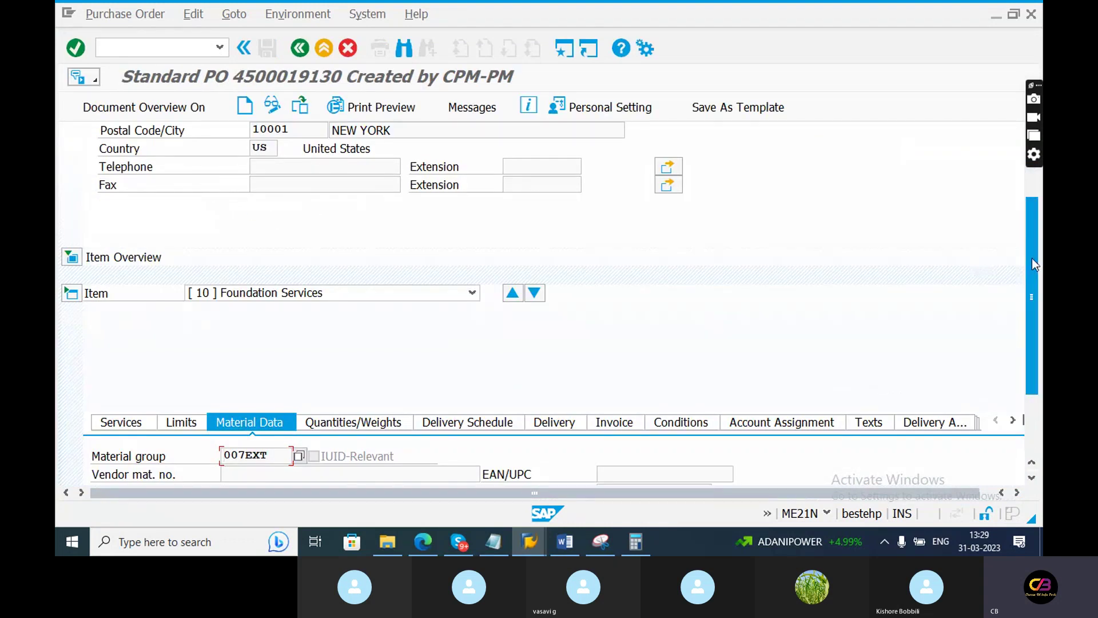
Expand the purchase order's item overview and select the account assignment category of item 10, Foundation Services.
scroll(1033, 258, up, 3)
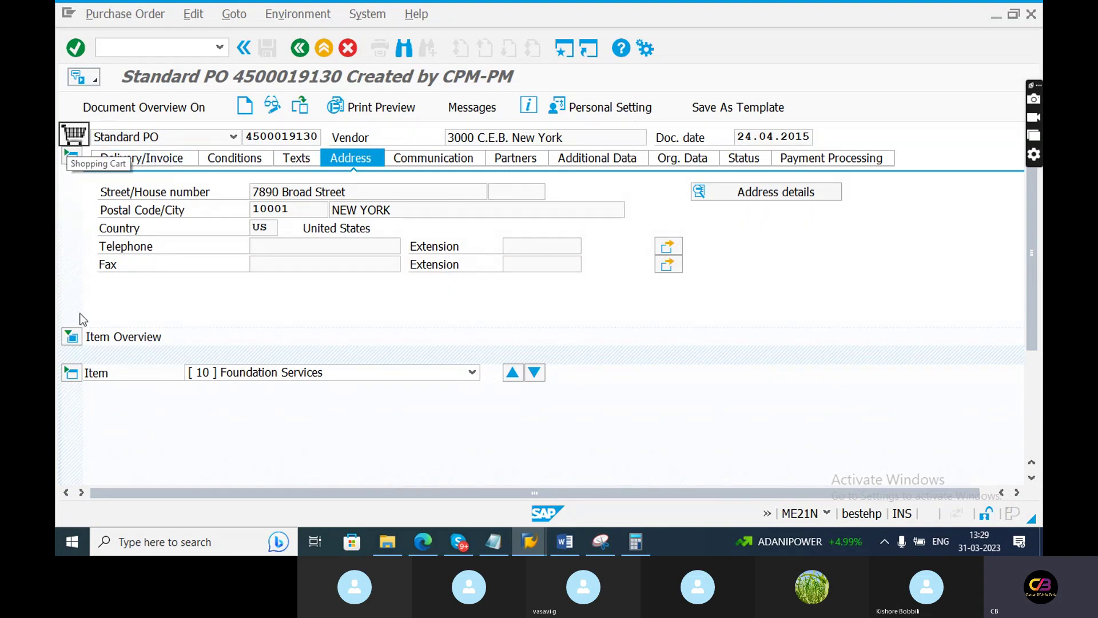
click(72, 336)
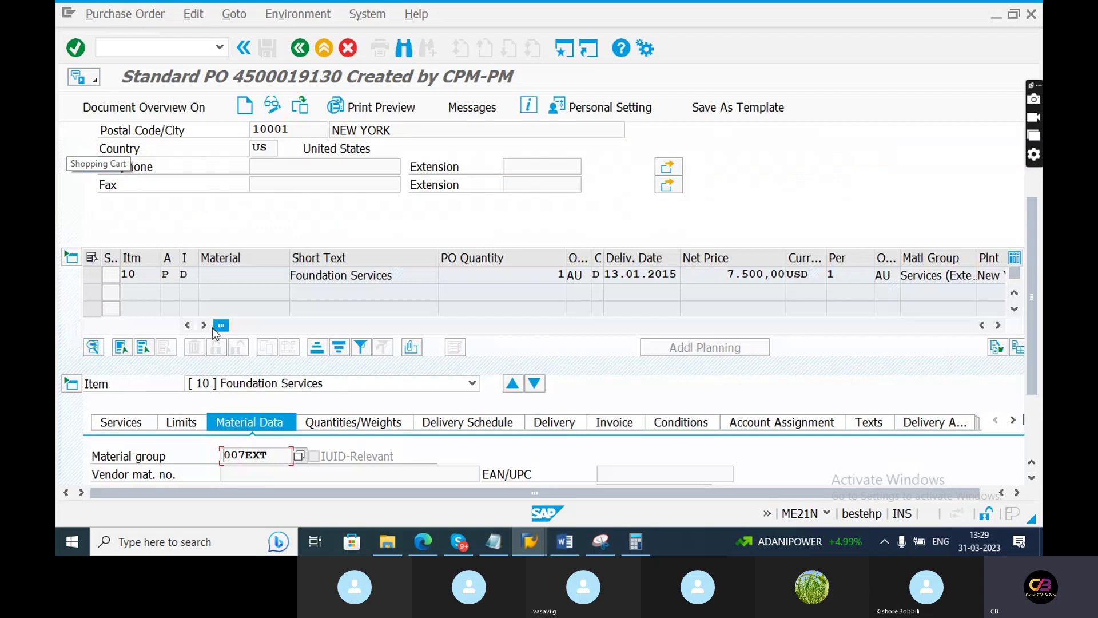
click(169, 275)
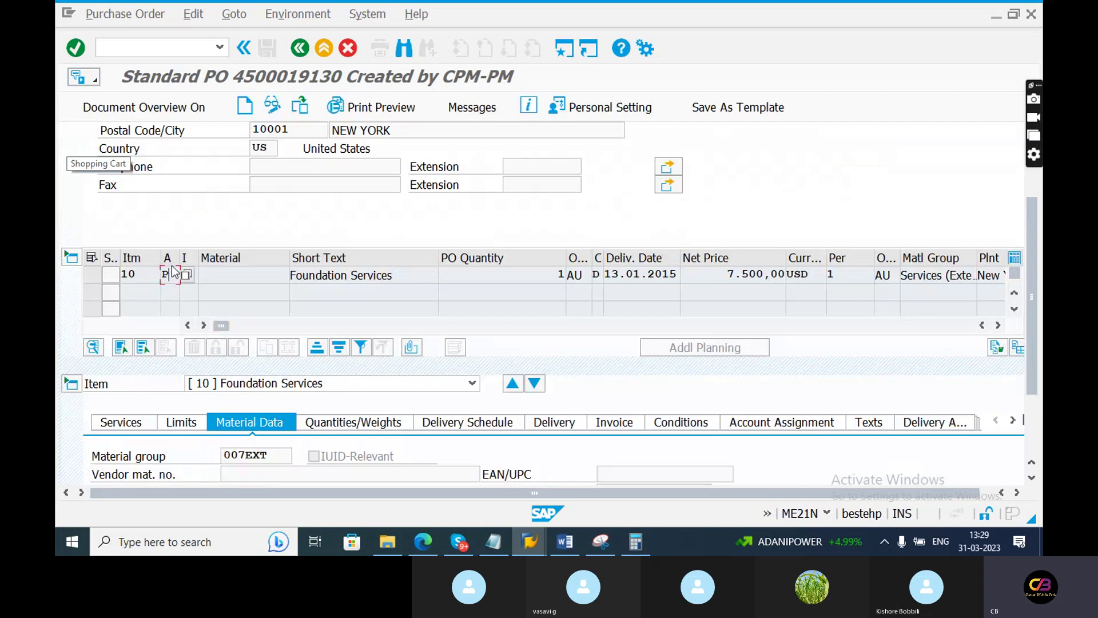
View the account assignment category options for item 10, highlighting Project, and close the list.
click(186, 275)
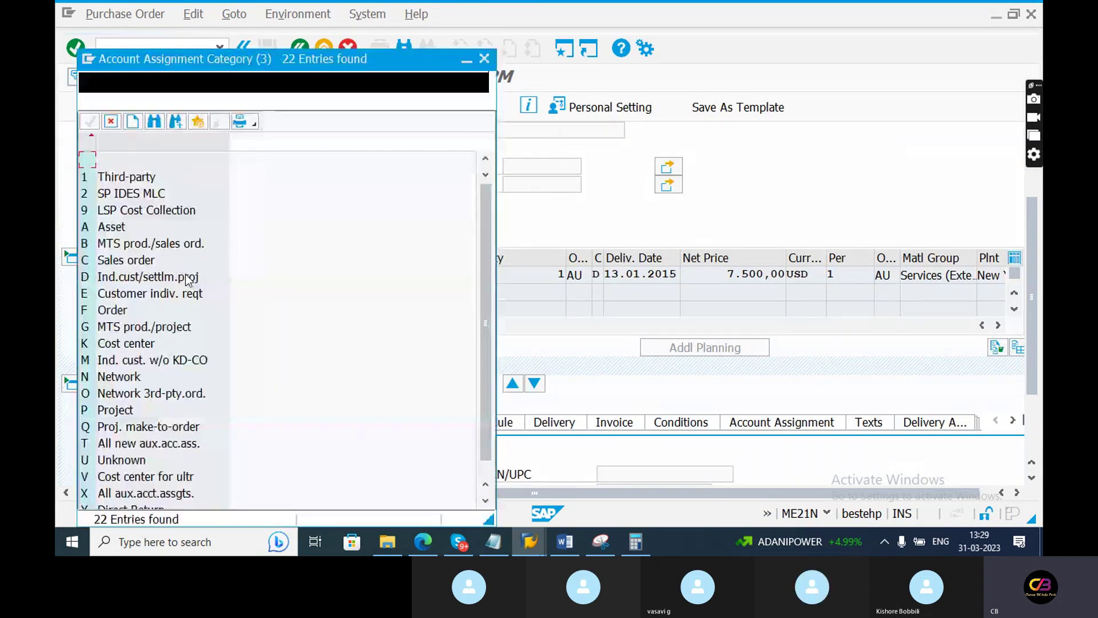
click(114, 414)
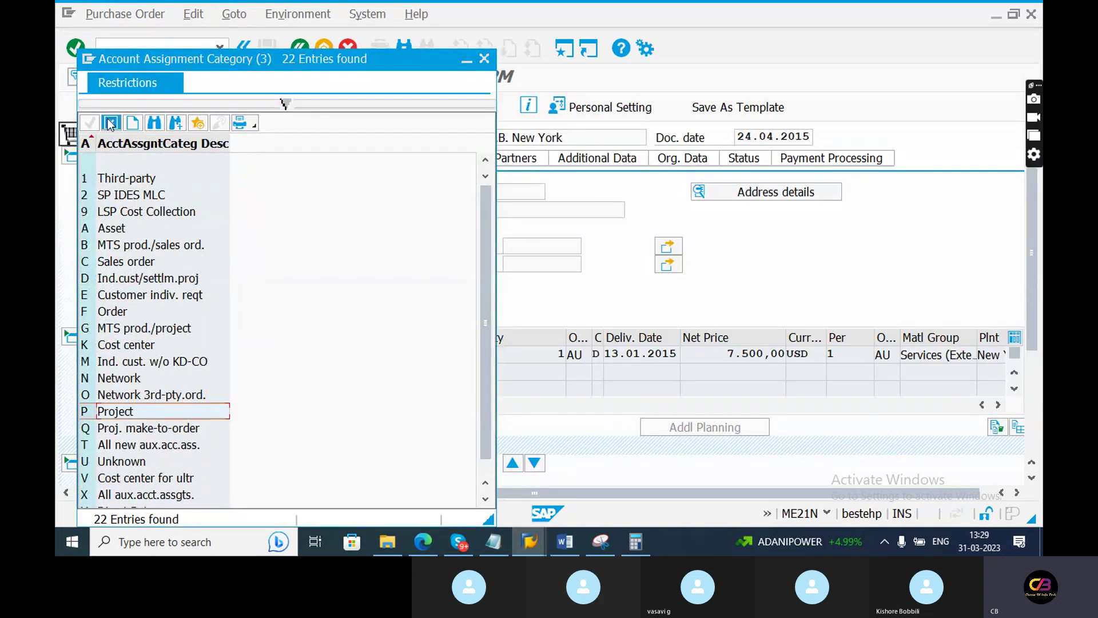
click(89, 123)
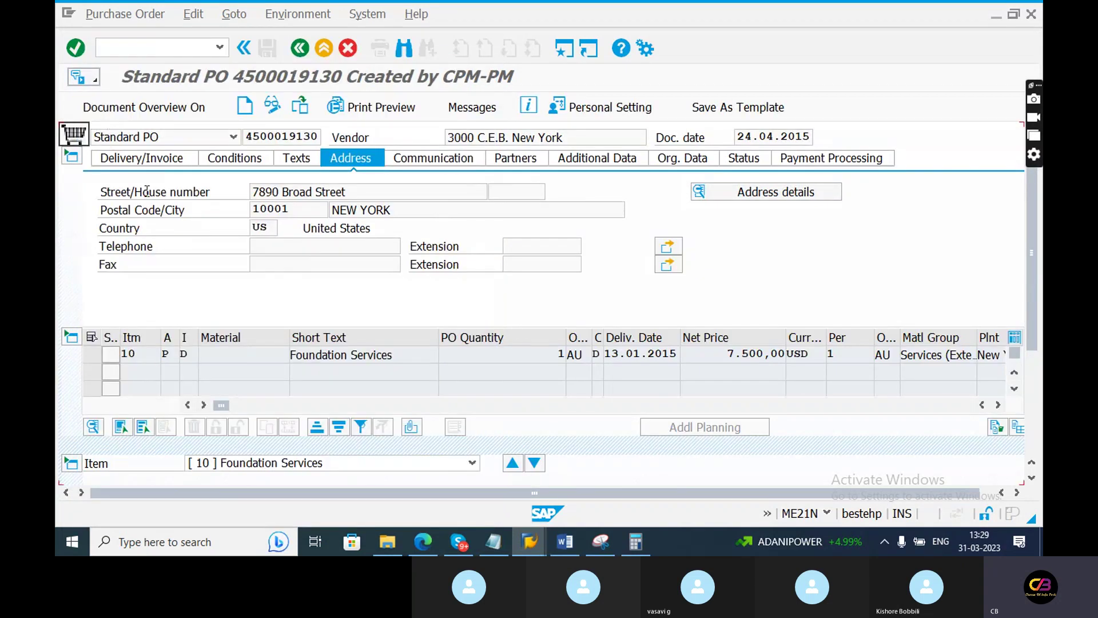
click(191, 354)
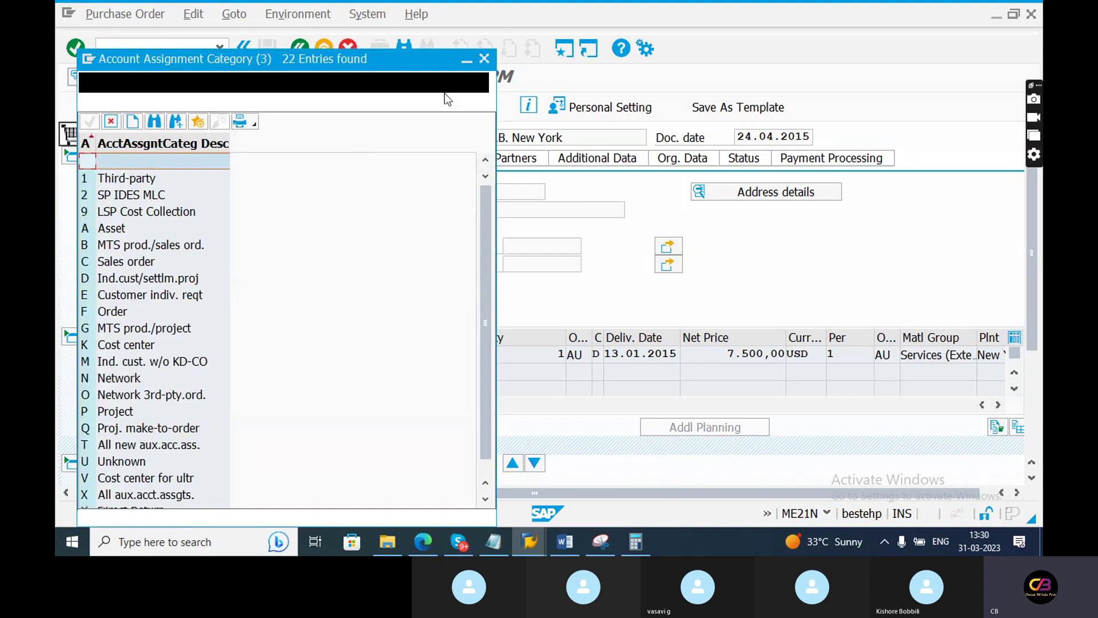
click(484, 59)
View the item category options for item 10, highlight Service, and close the list.
click(201, 354)
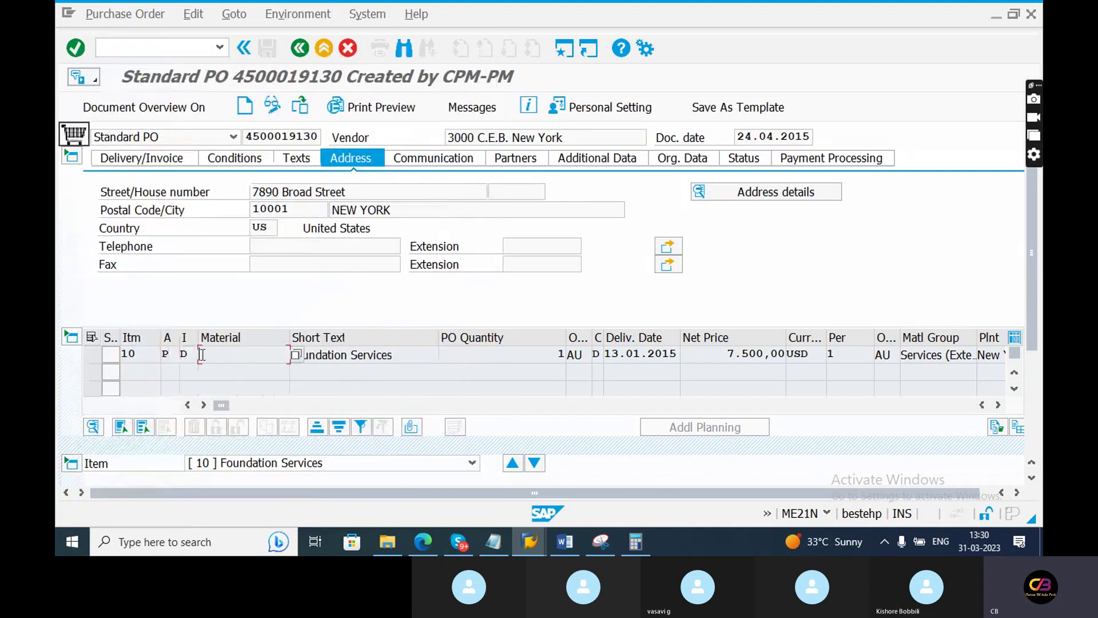
key(F4)
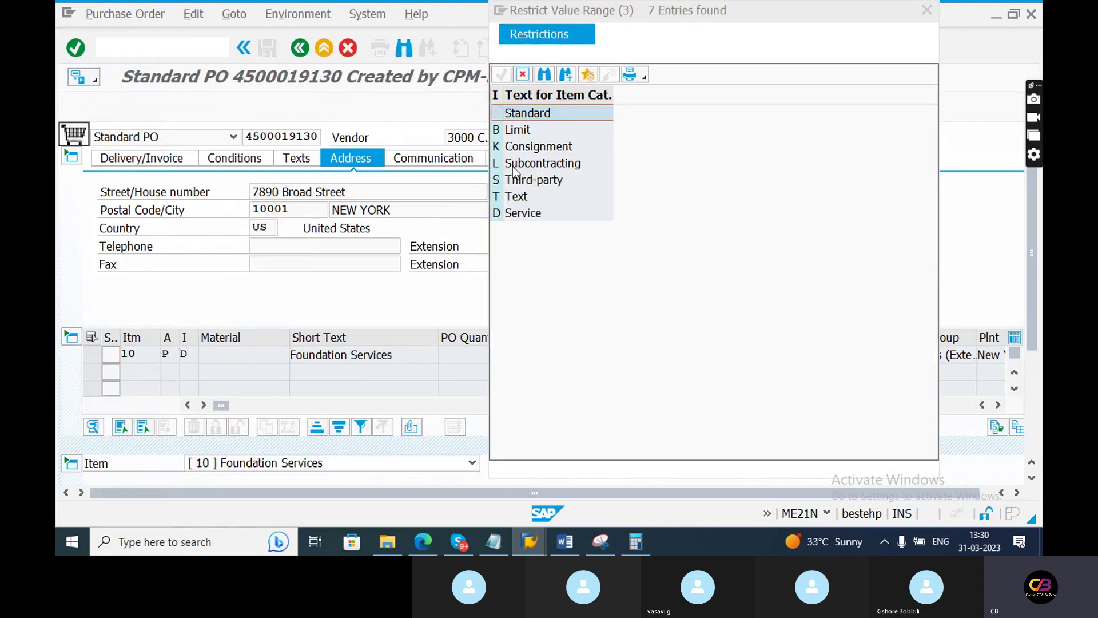
click(527, 214)
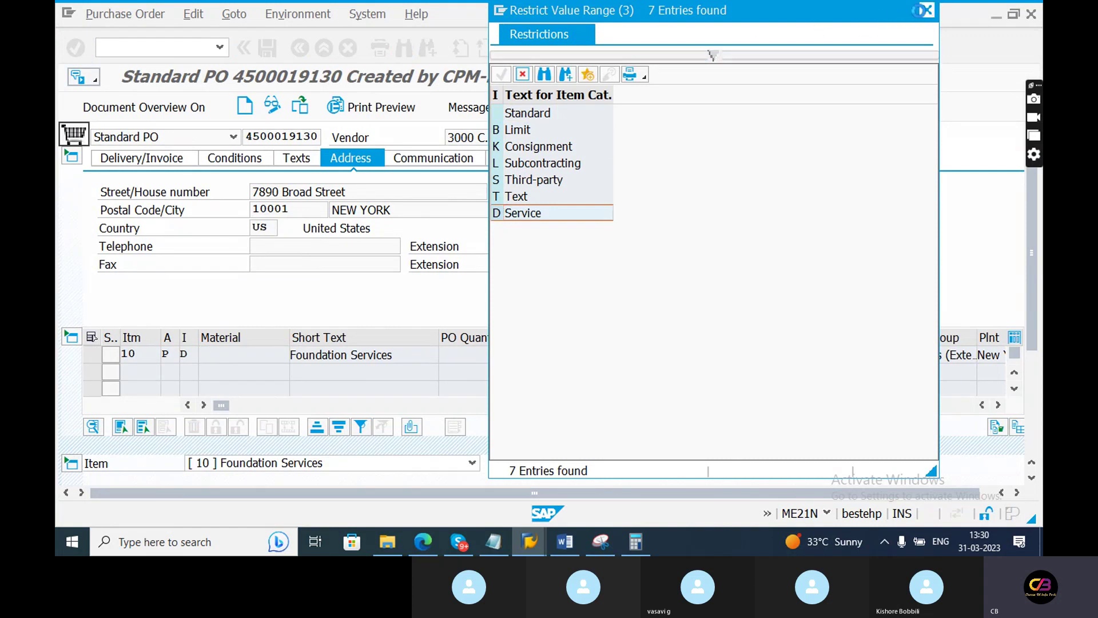
click(925, 12)
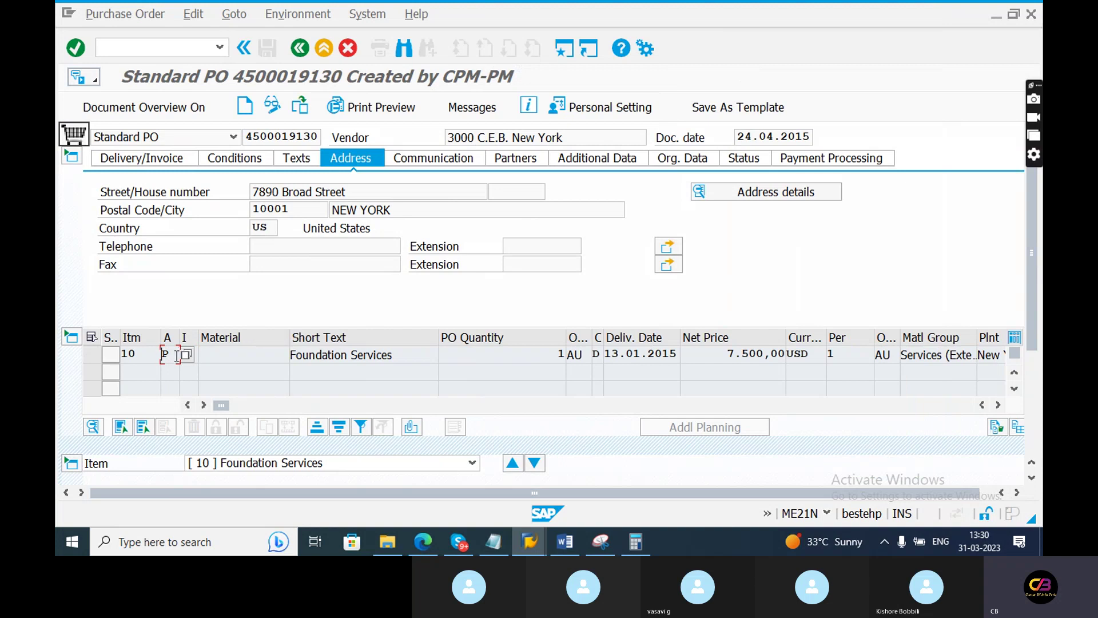
Reopen item 10's account assignment category options, highlight Asset, close the list and return to the category field.
click(186, 356)
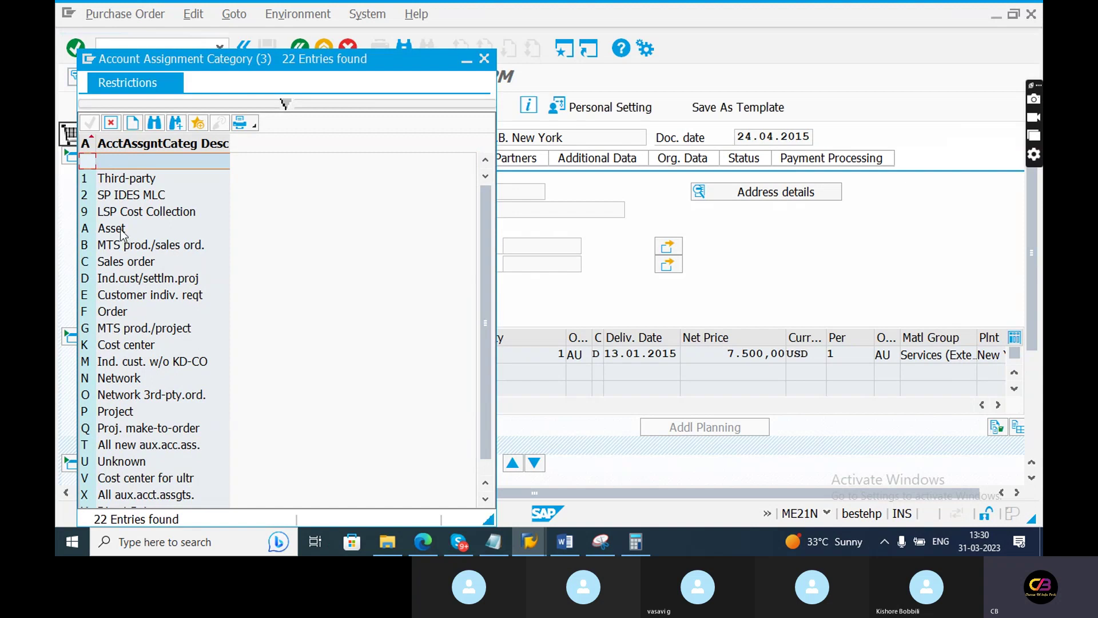
click(118, 230)
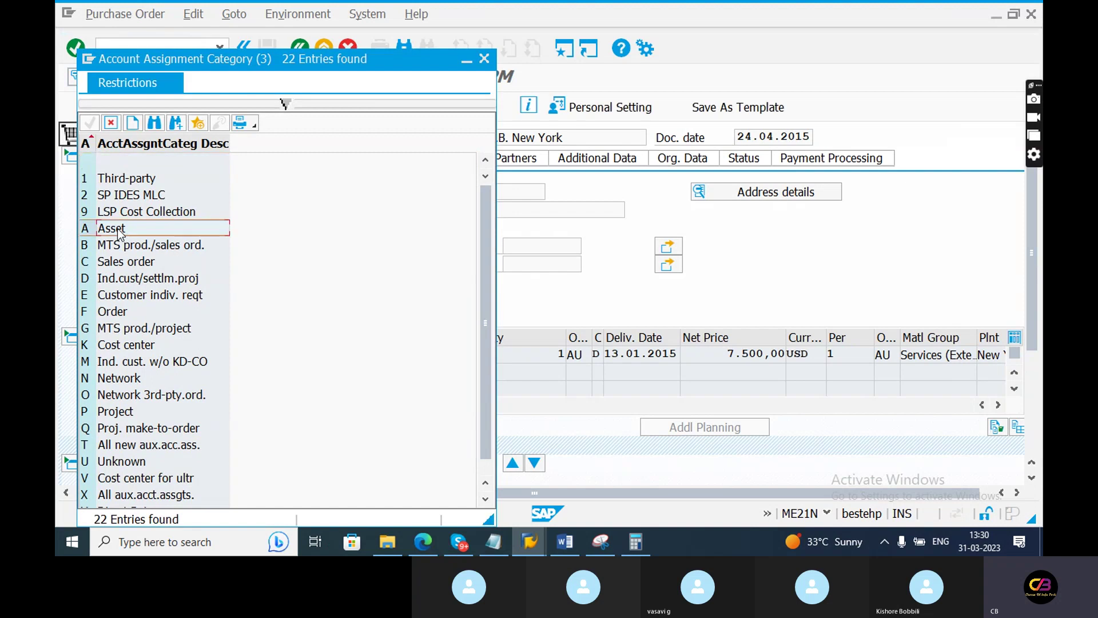
click(485, 59)
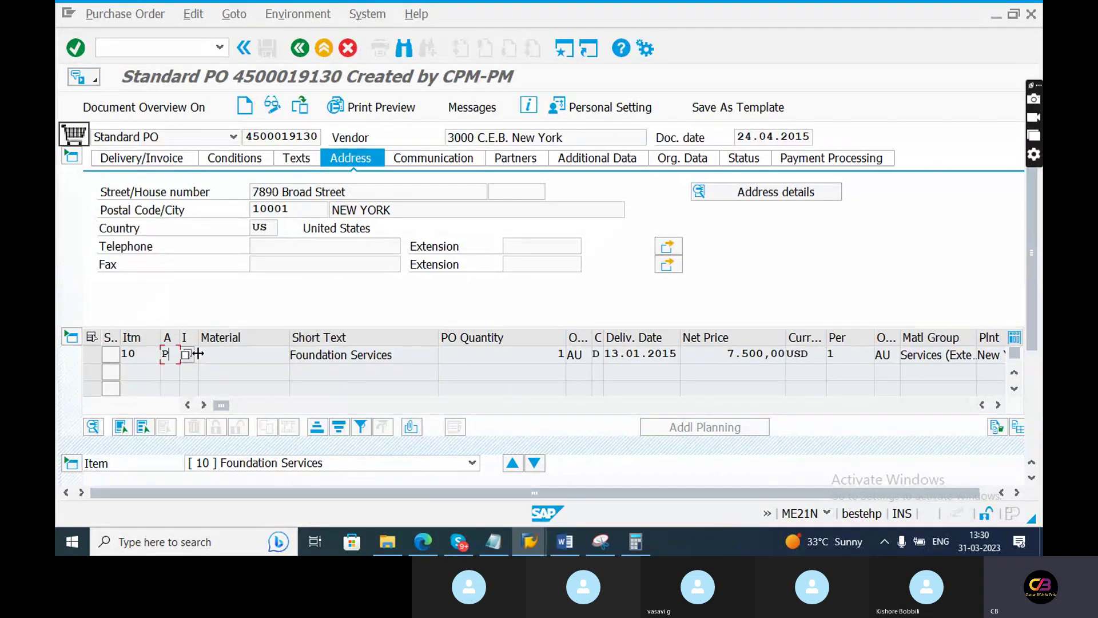
key(Tab)
text(D)
key(Tab)
click(178, 352)
Switch to the EKKN table entries and examine the first entry's columns from the purchasing document through the controlling area.
click(424, 542)
mouse_move(531, 546)
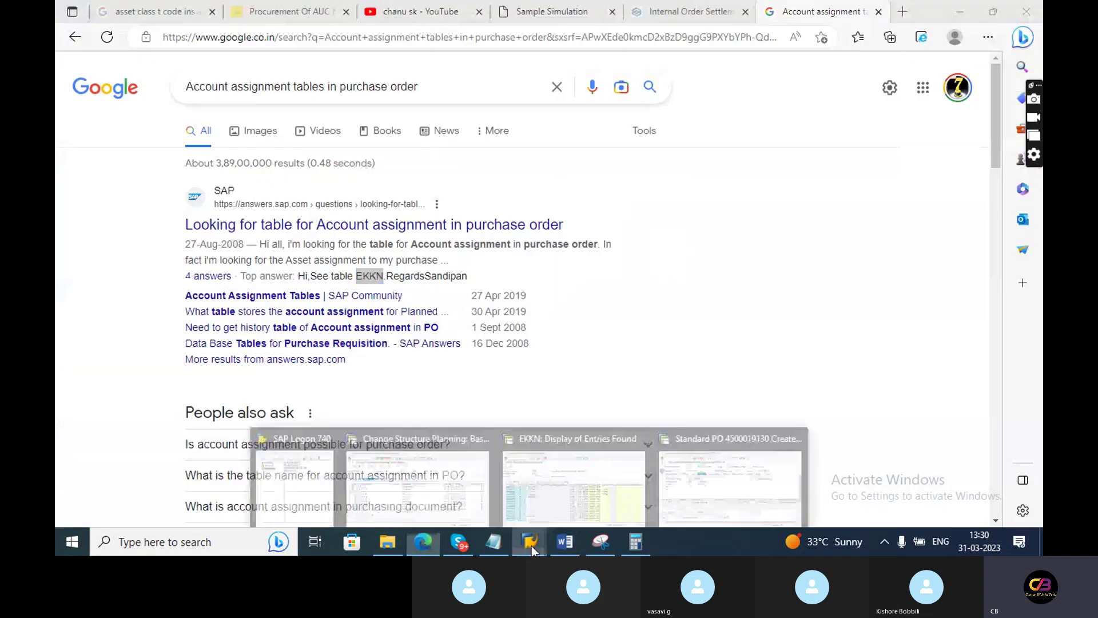
click(579, 482)
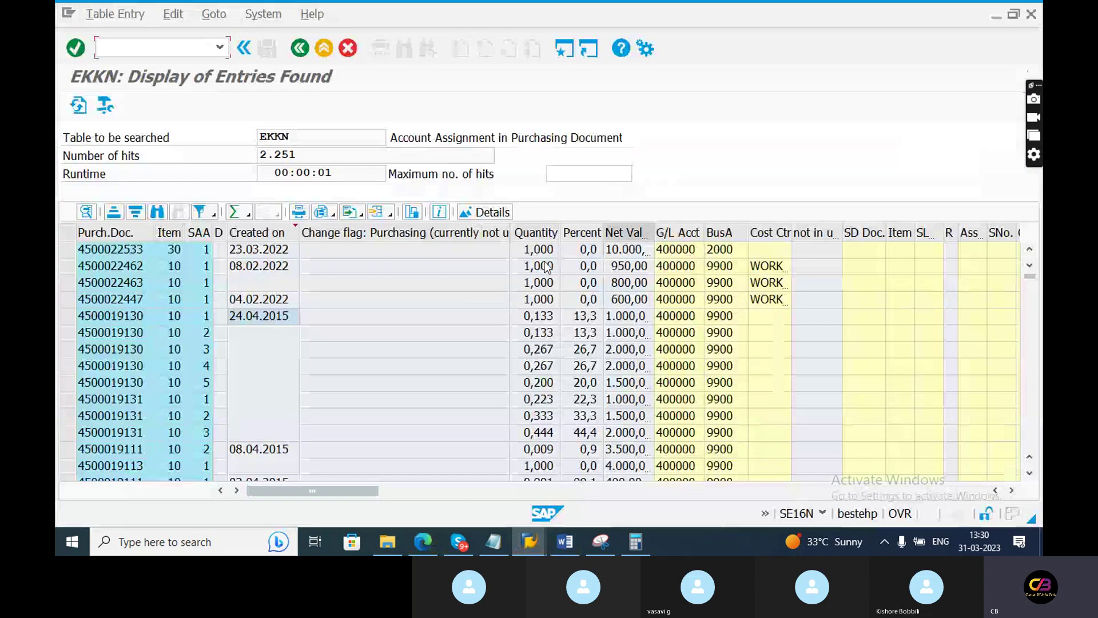
drag(356, 485, 105, 496)
click(115, 254)
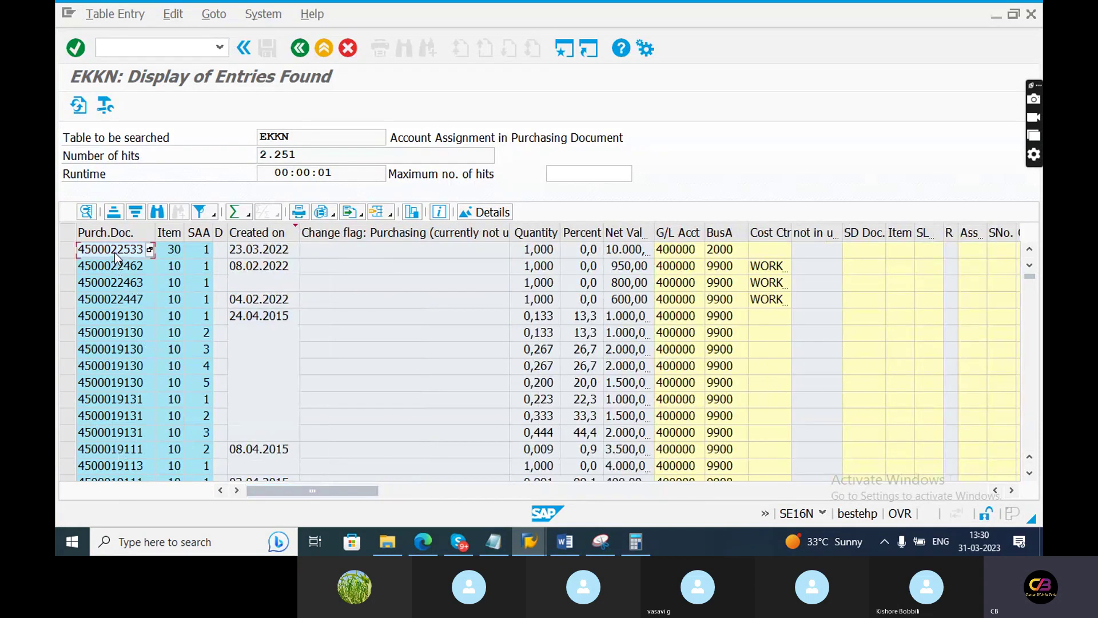
key(Tab)
key(Tab)
key(Tab)
key(Tab)
key(Tab)
key(Tab)
key(Tab)
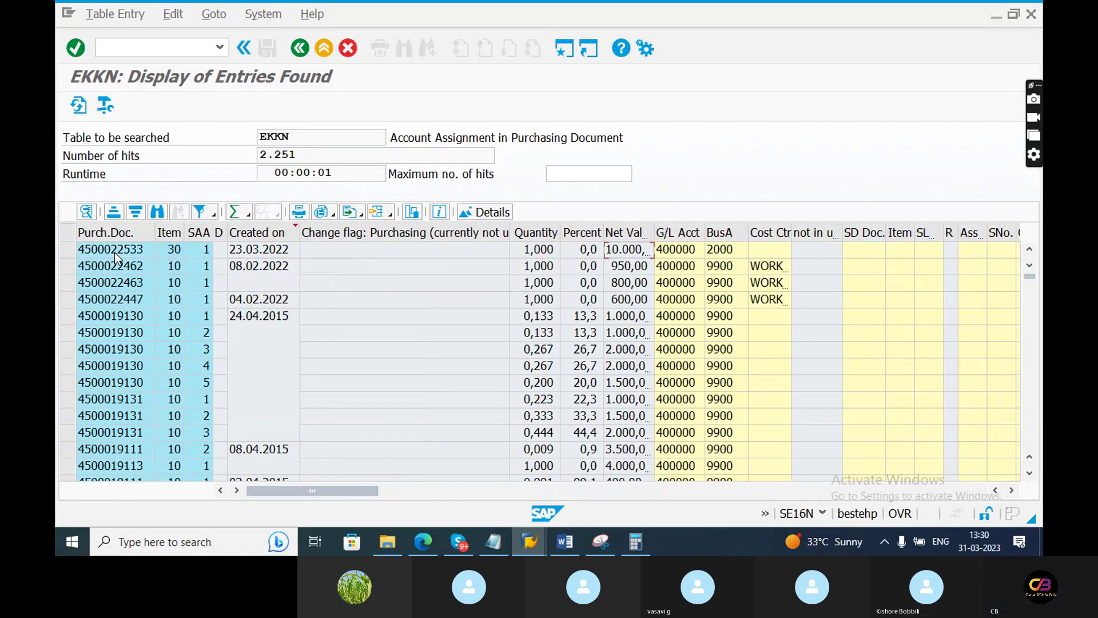
key(Tab)
key(Tab)
key(Tab)
key(Tab)
key(Tab)
key(Tab)
key(Tab)
key(Tab)
key(Tab)
key(Tab)
key(Tab)
key(Tab)
key(Tab)
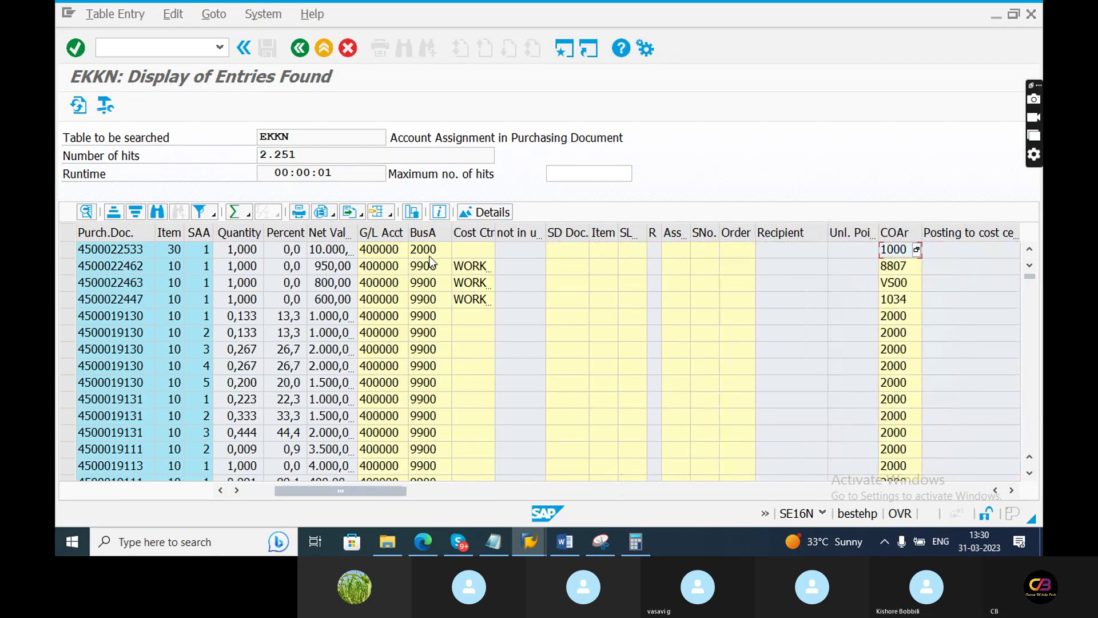
Filter the EKKN entries on the Order column, choosing order 820220 from the value list.
click(736, 232)
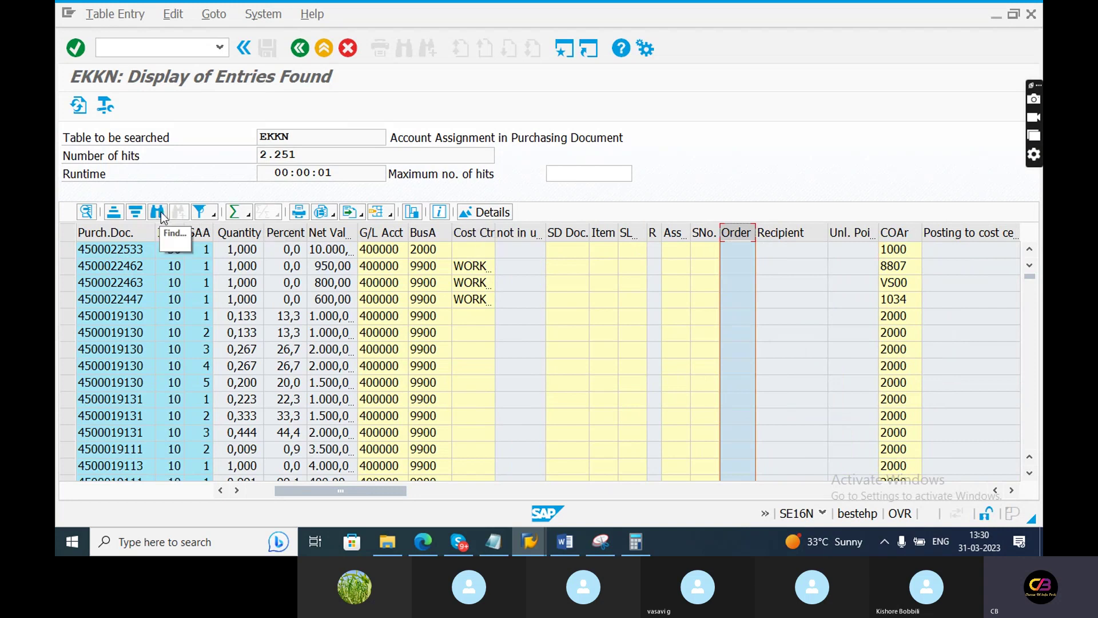
click(199, 211)
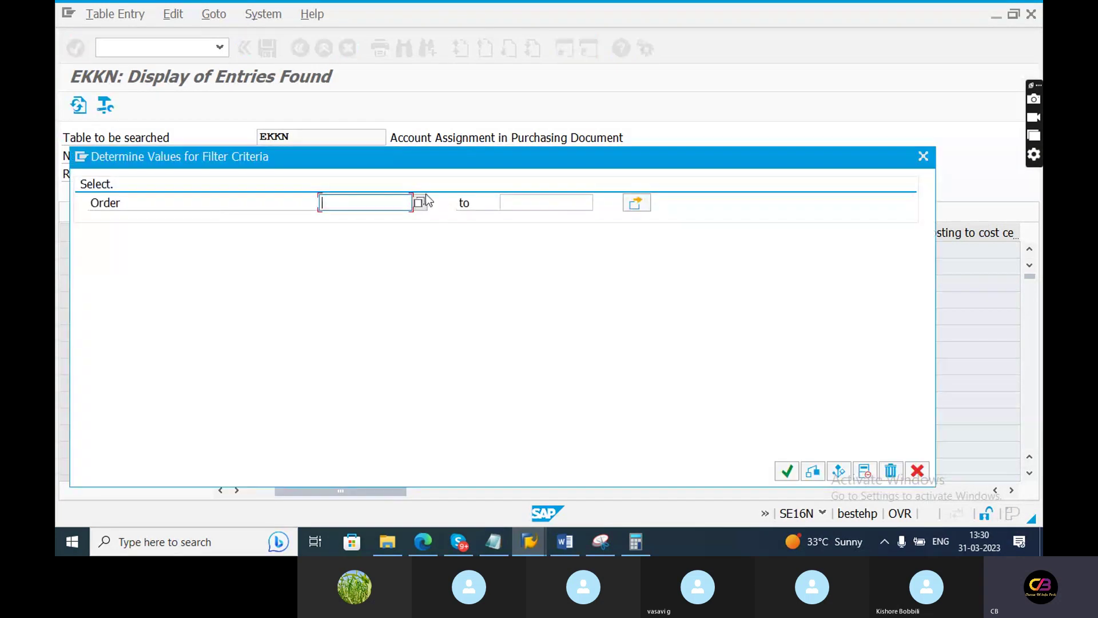
click(421, 203)
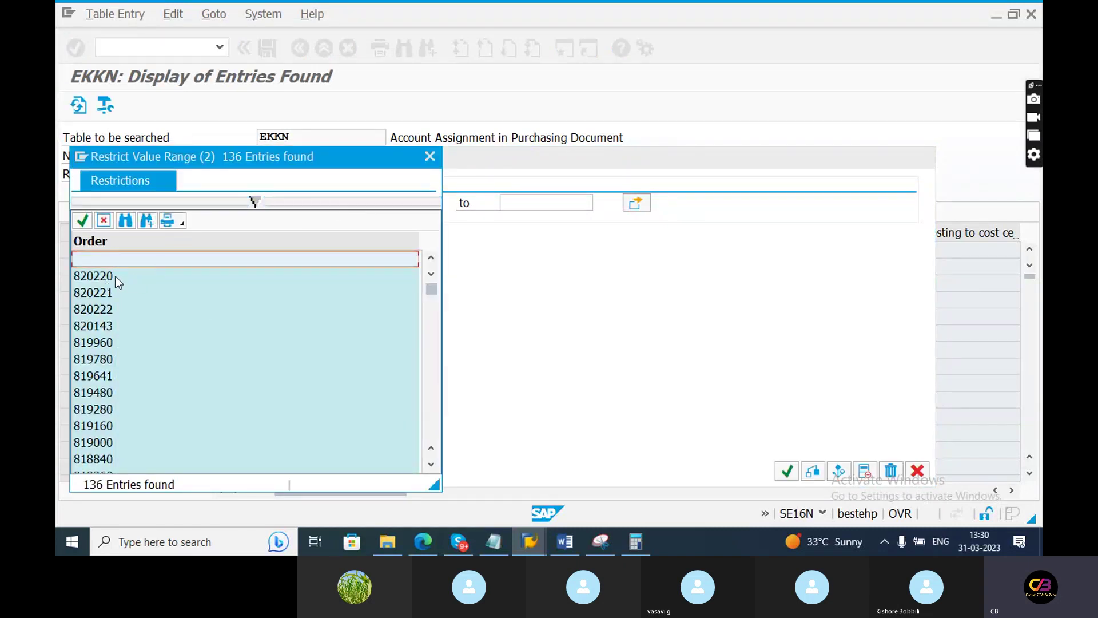
double_click(95, 277)
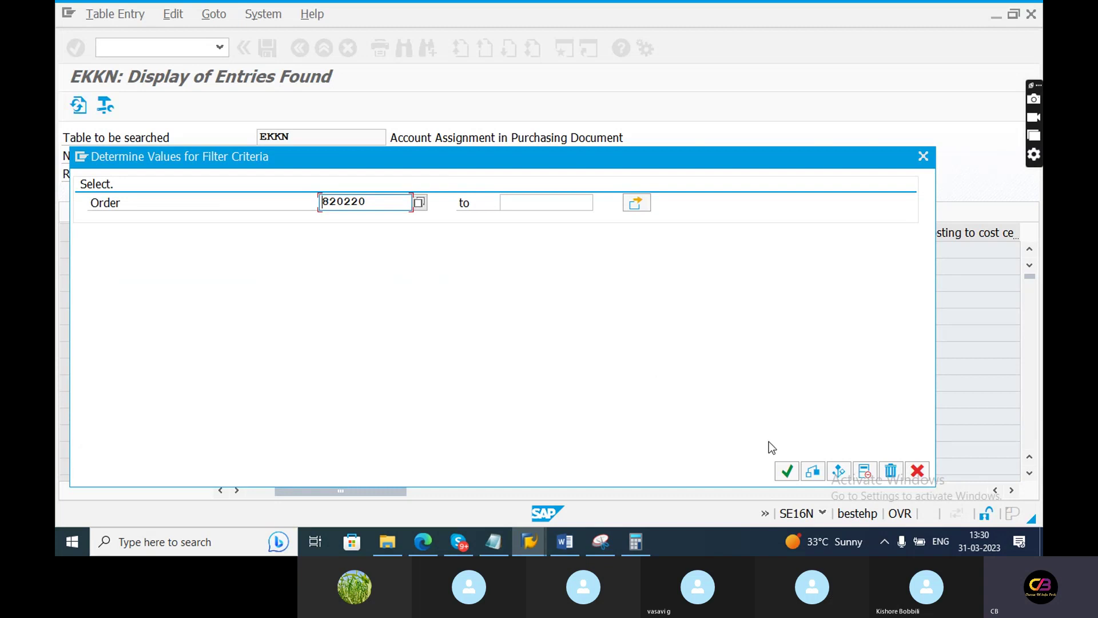
click(787, 471)
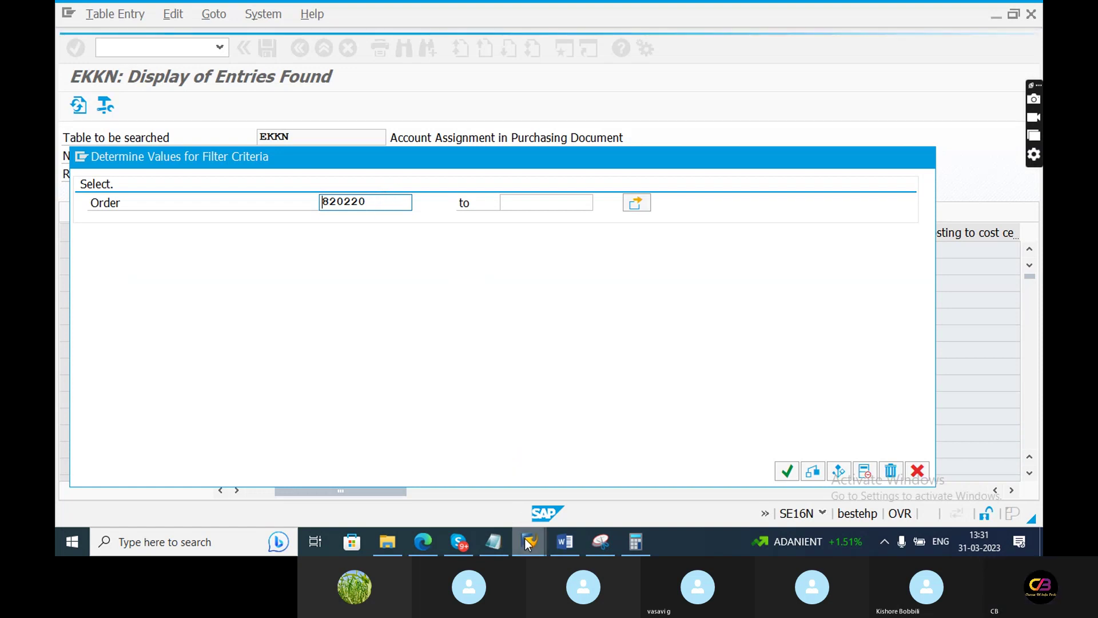
Switch to the purchase order, display item 10's account assignment details and select the WBS Element column.
mouse_move(527, 544)
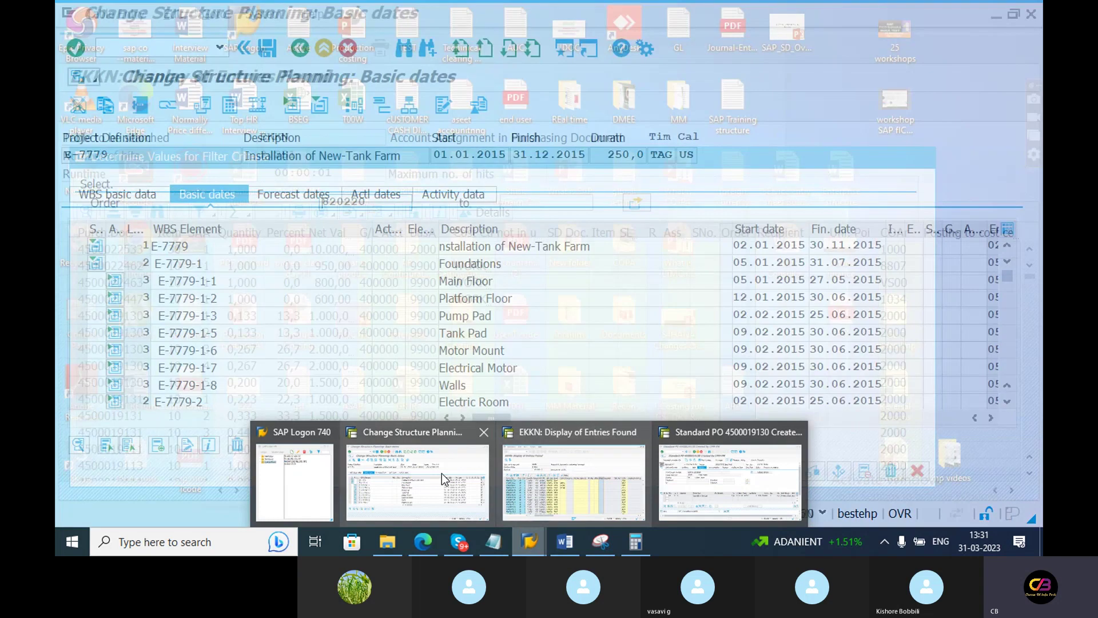
click(729, 481)
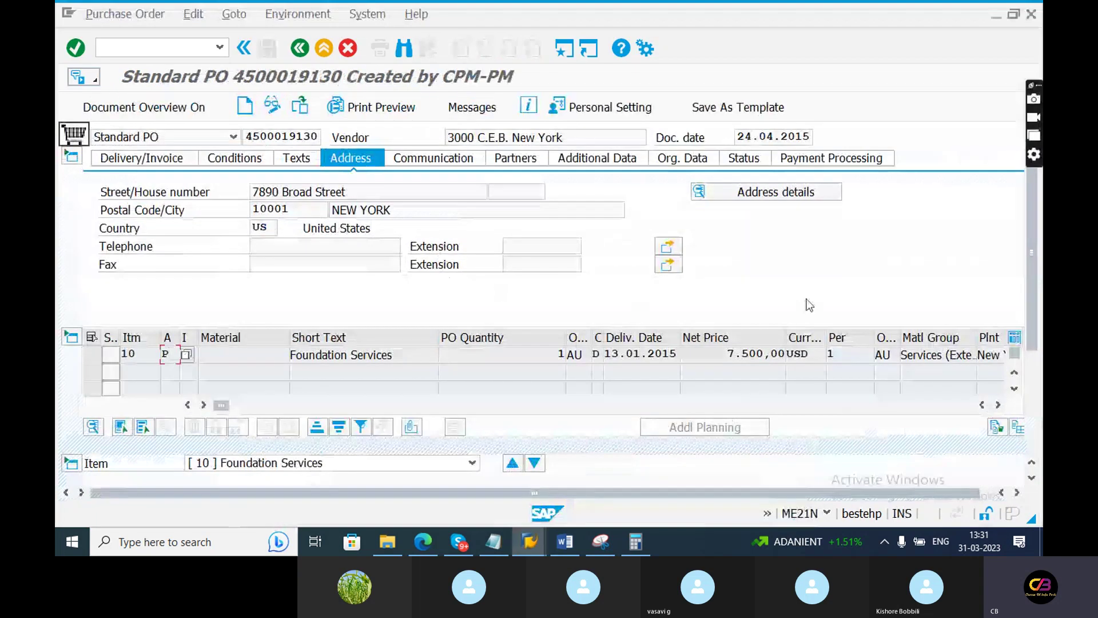
click(1032, 478)
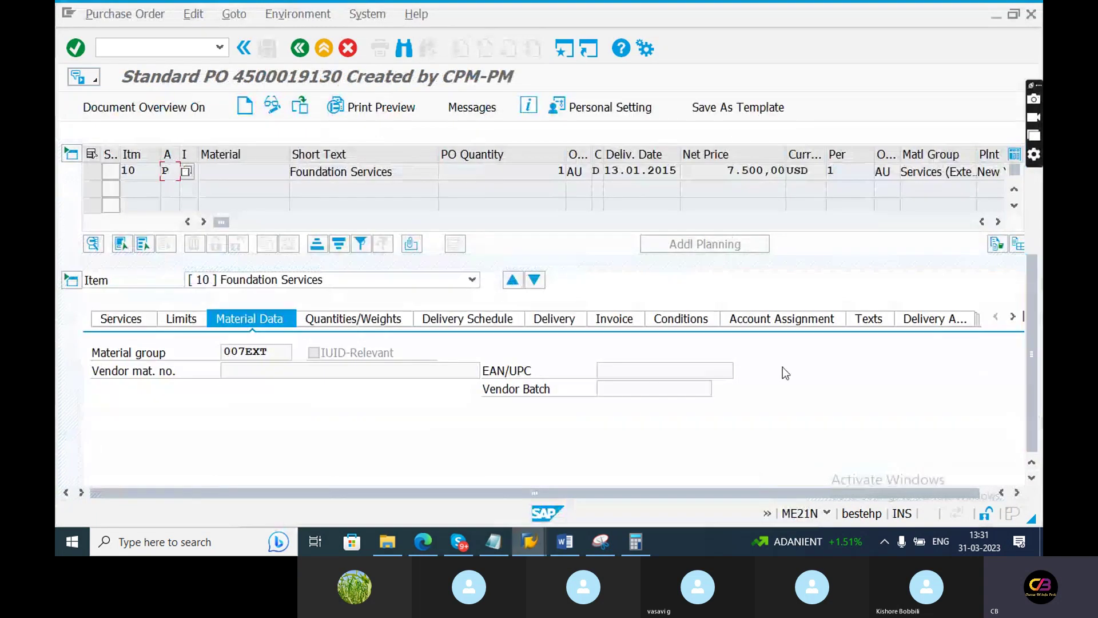
click(748, 318)
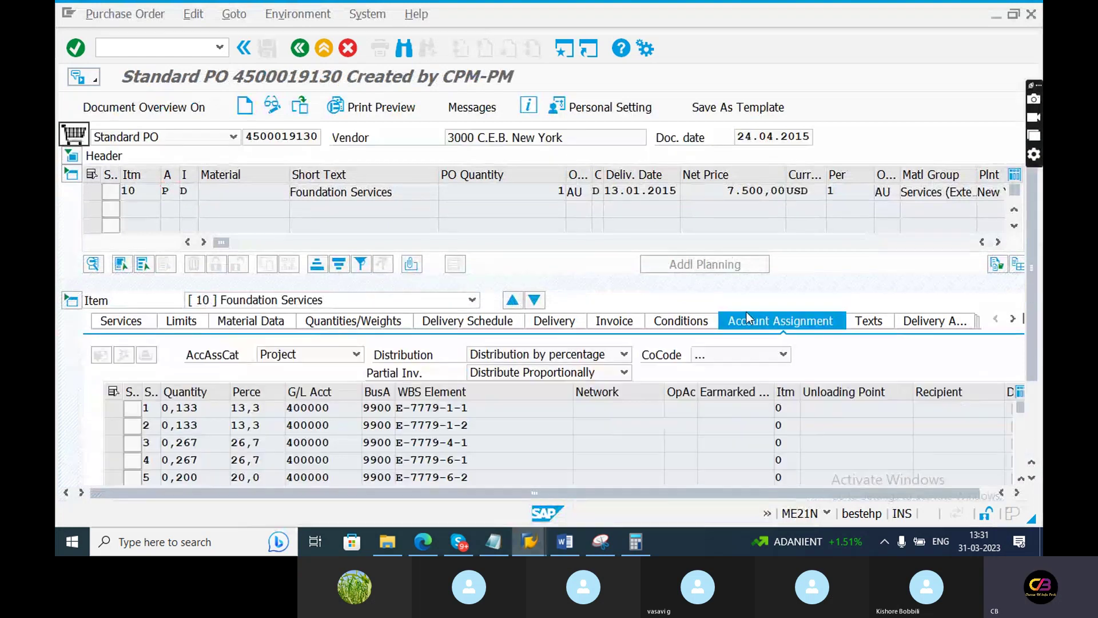
click(420, 393)
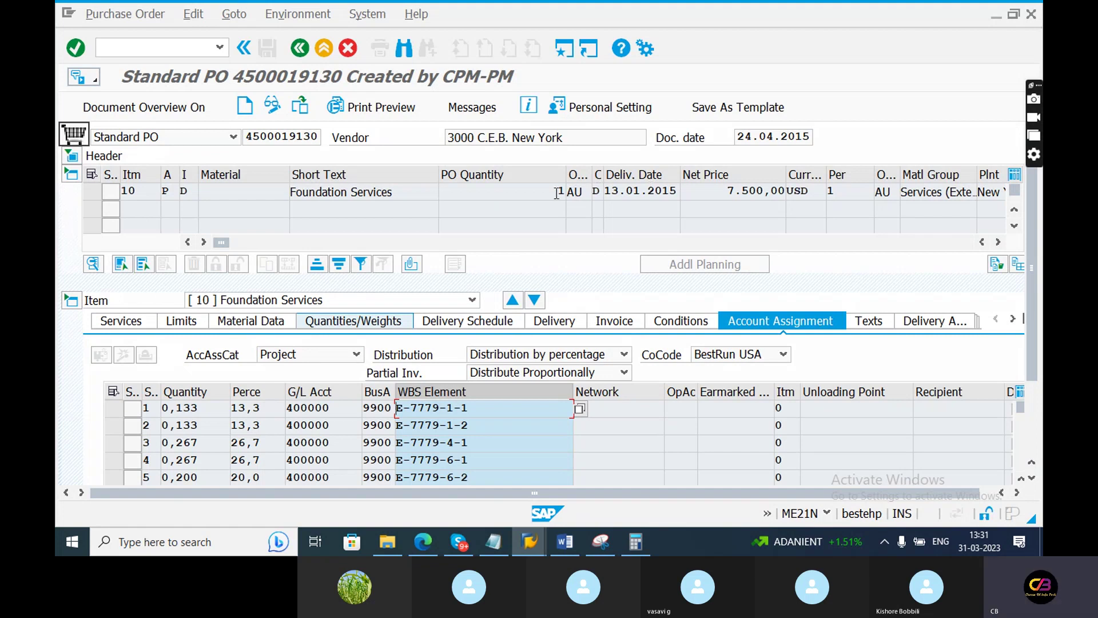
Look up the Asset category in the account assignment category list for the Foundation Services item and close the list.
click(170, 189)
click(186, 193)
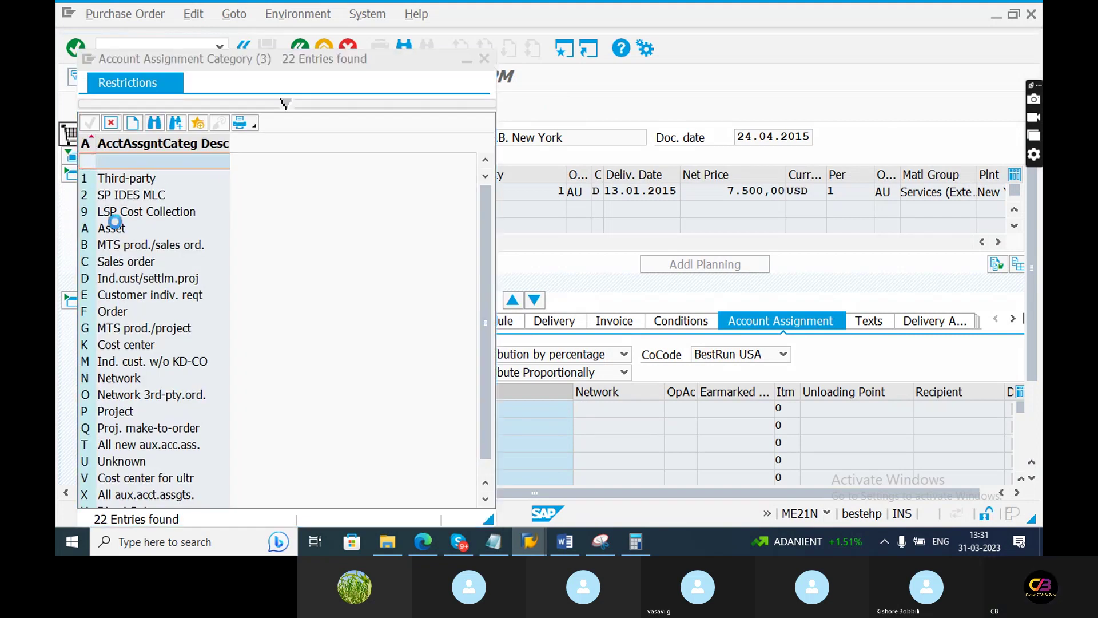
click(115, 228)
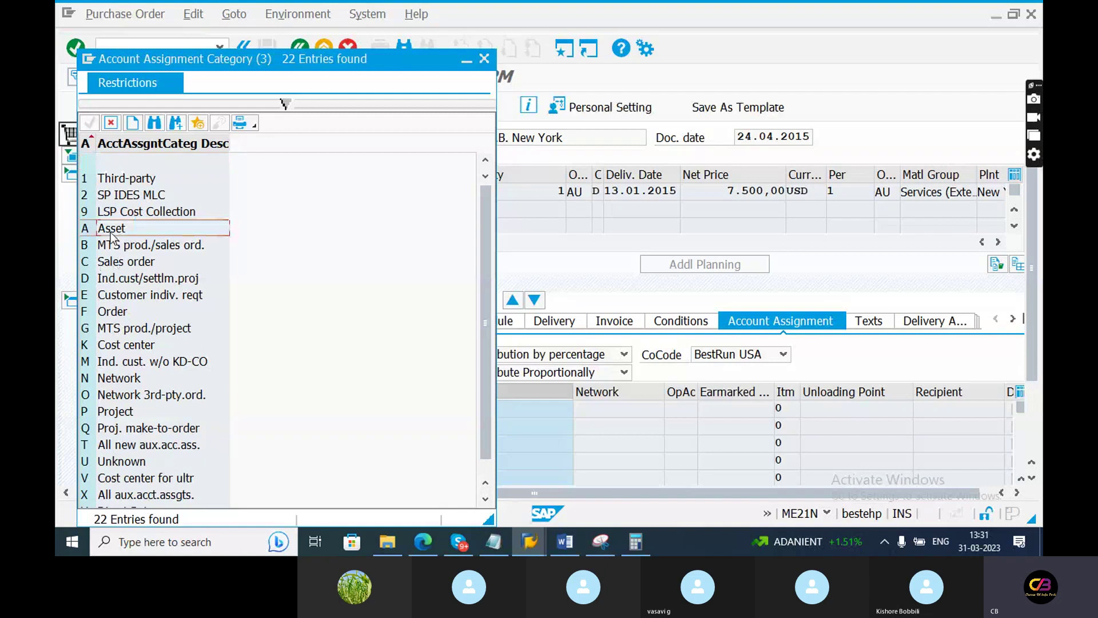
click(484, 59)
Inspect the G/L account, business area and WBS element of the first account assignment line.
click(321, 407)
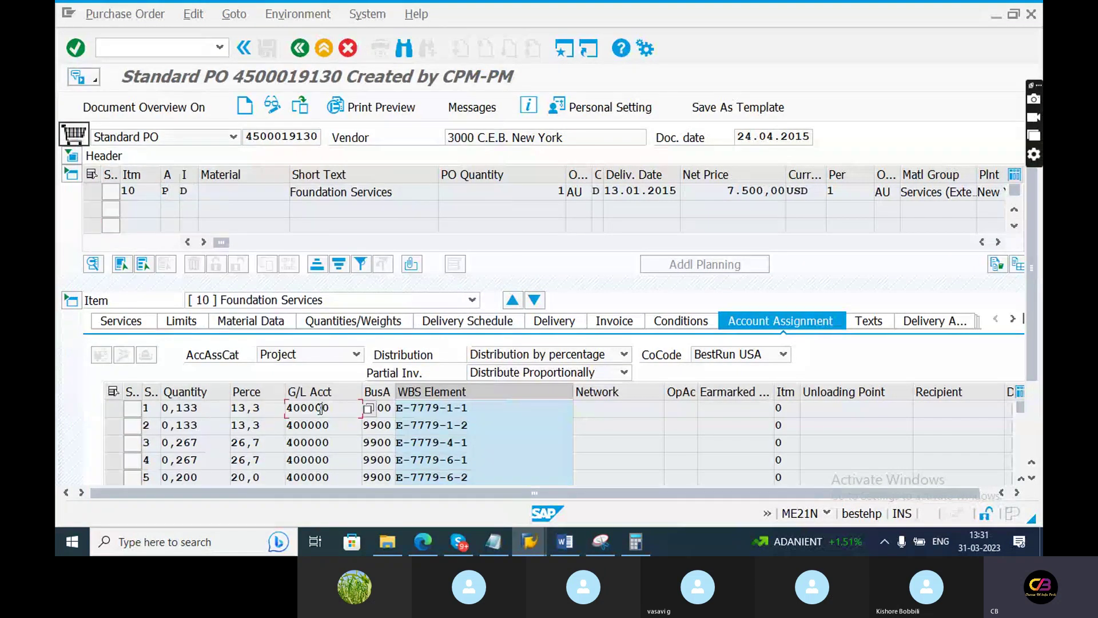
click(391, 408)
click(482, 409)
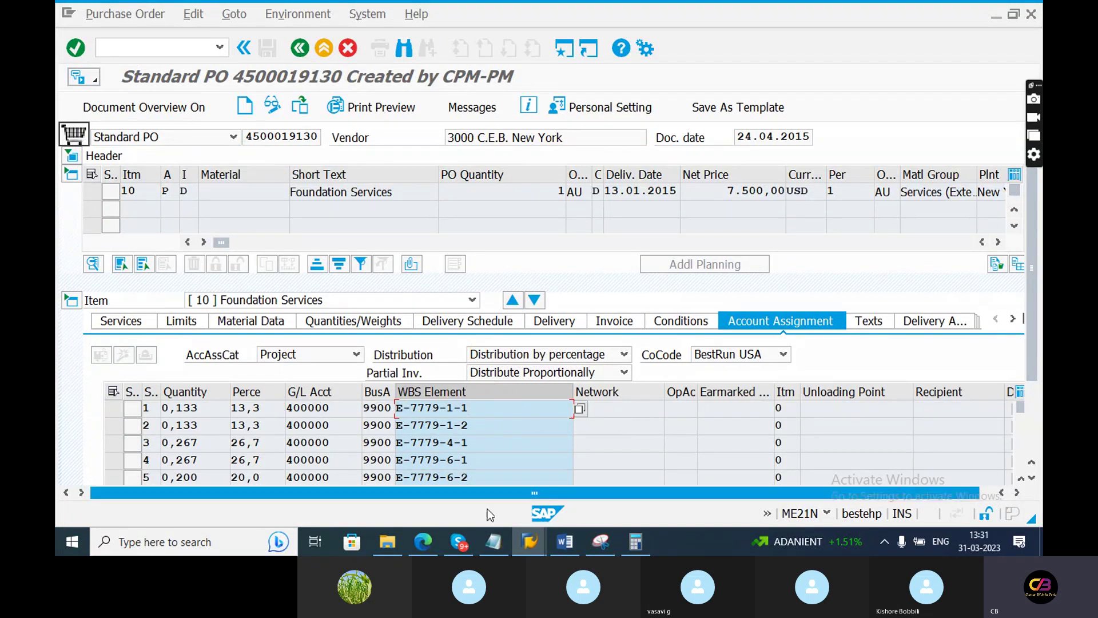
Check the Skype call and the EKKN filter window, and review the MM flow for AUC settlement in the Notepad notes.
click(460, 544)
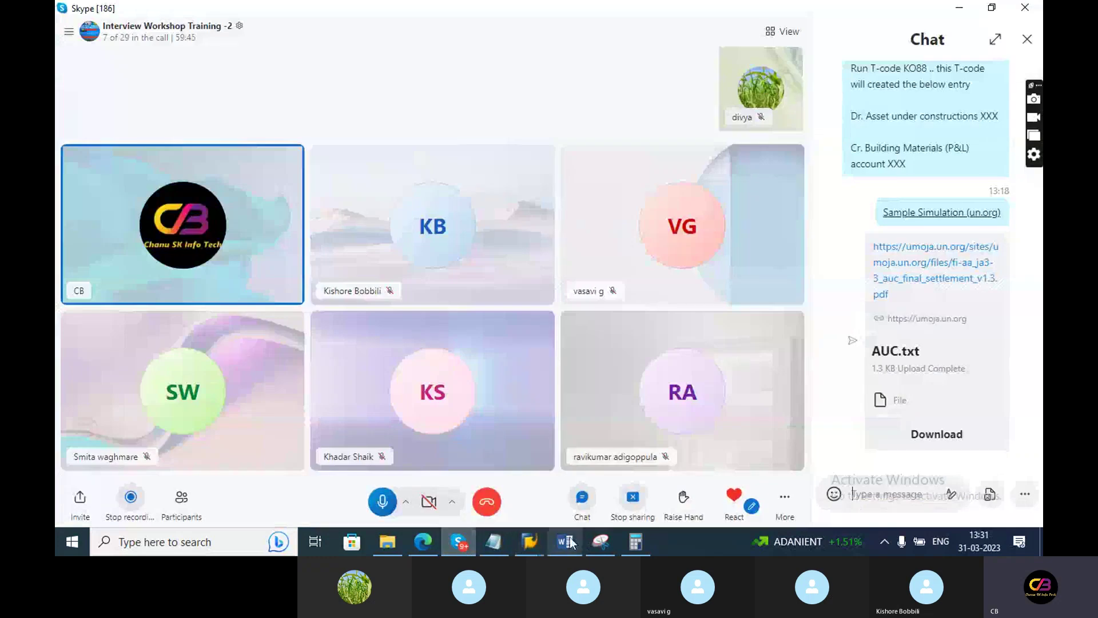
mouse_move(534, 539)
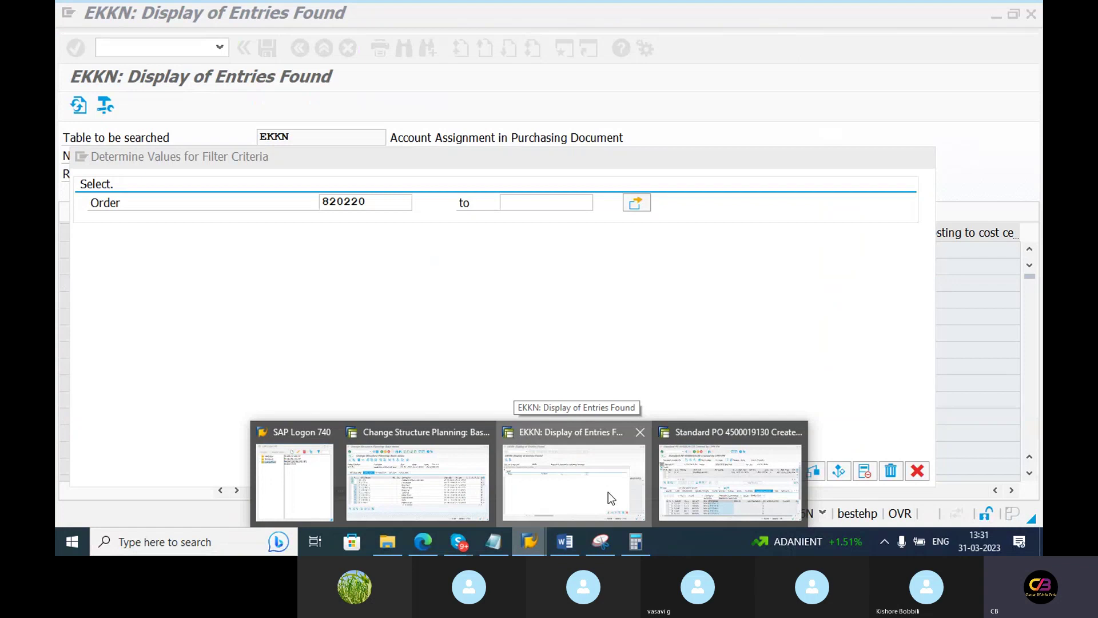
click(608, 496)
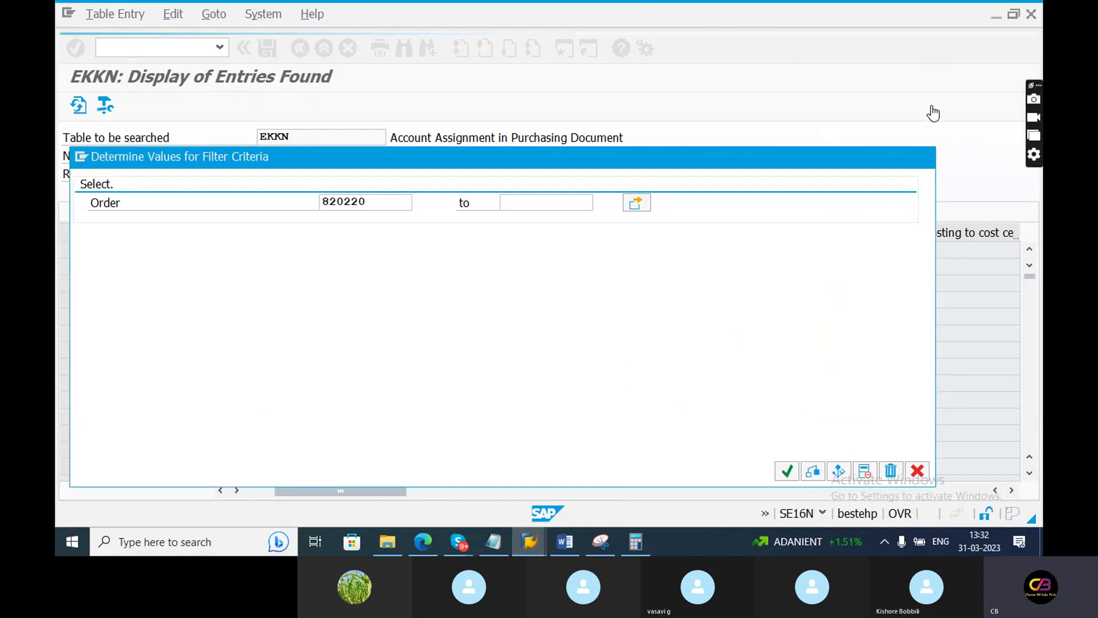
click(492, 542)
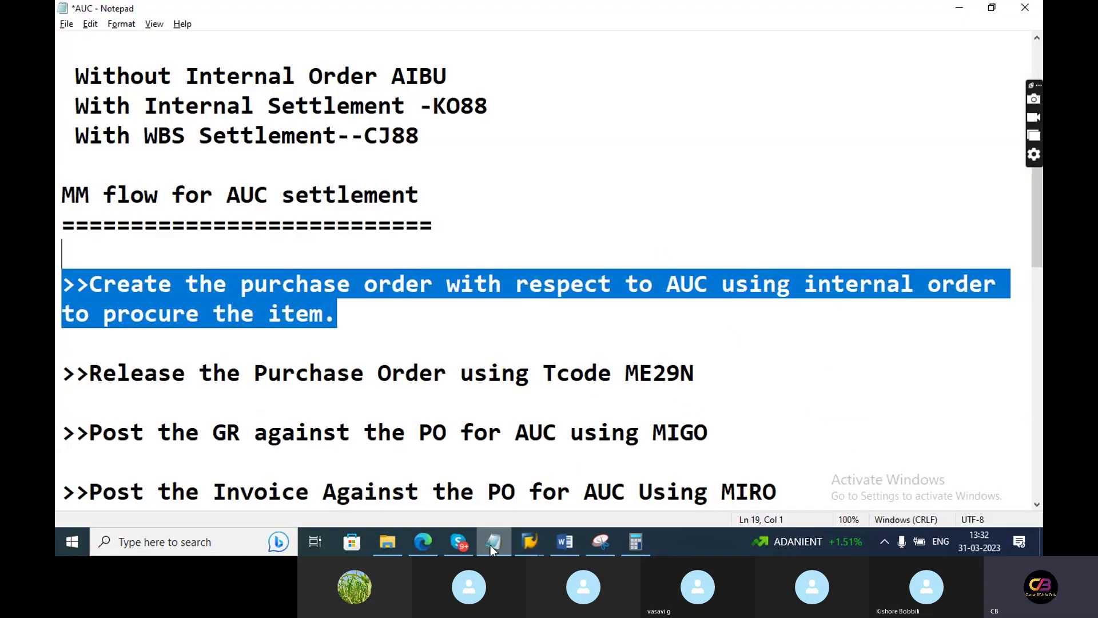
scroll(532, 282, down, 1)
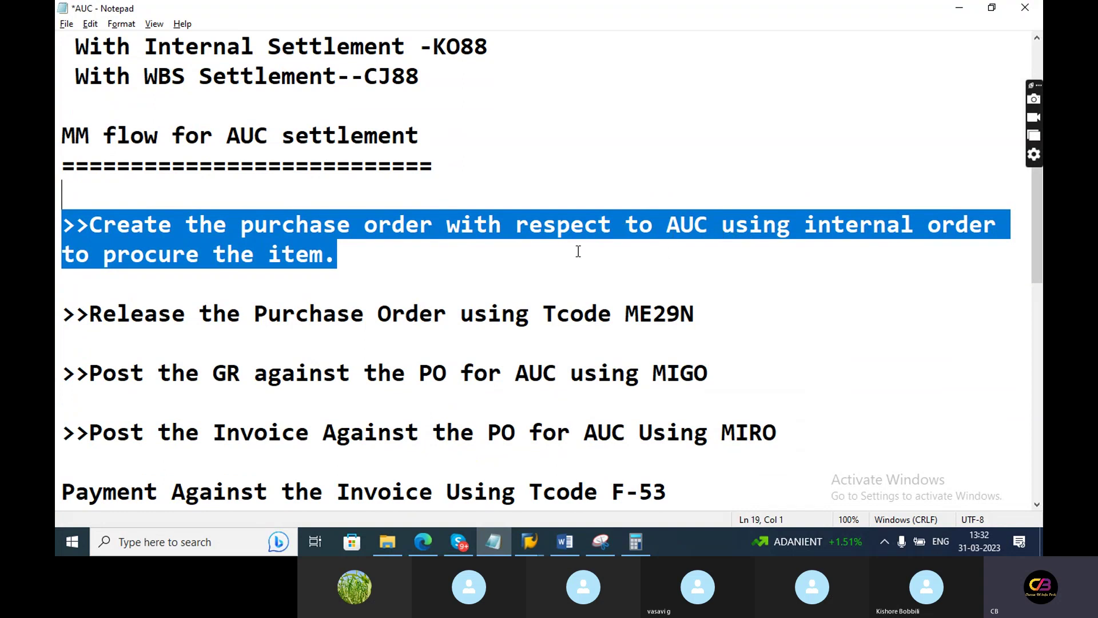
Review the MM flow lines from purchase order creation and ME29N release through MIGO goods receipt, MIRO invoice and F-53 payment.
drag(627, 313, 722, 319)
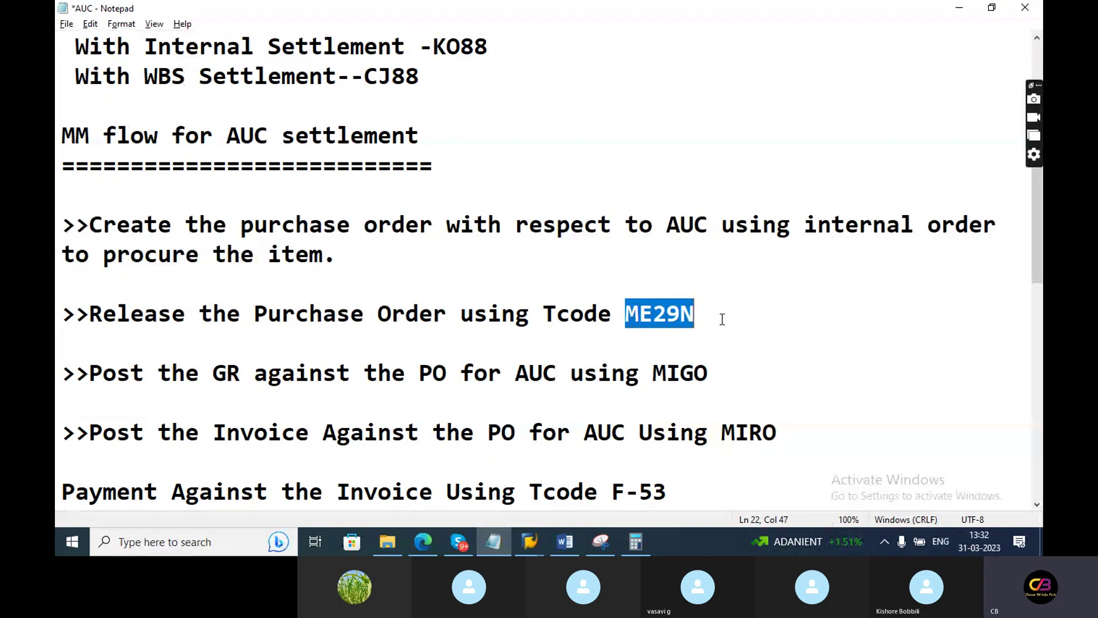
drag(703, 324, 57, 225)
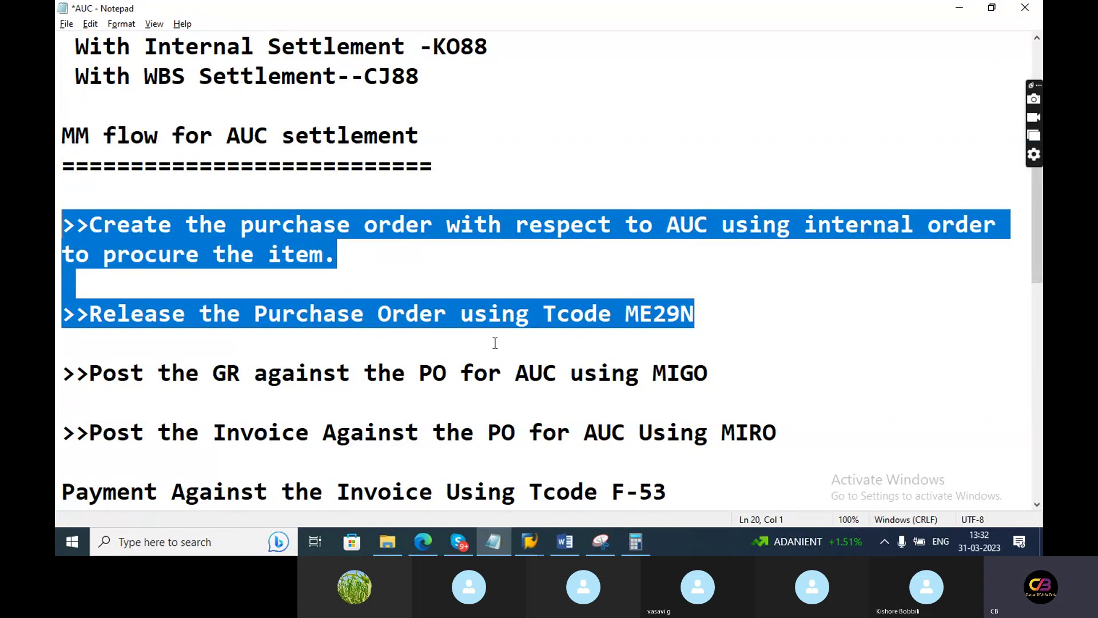
drag(729, 357, 57, 218)
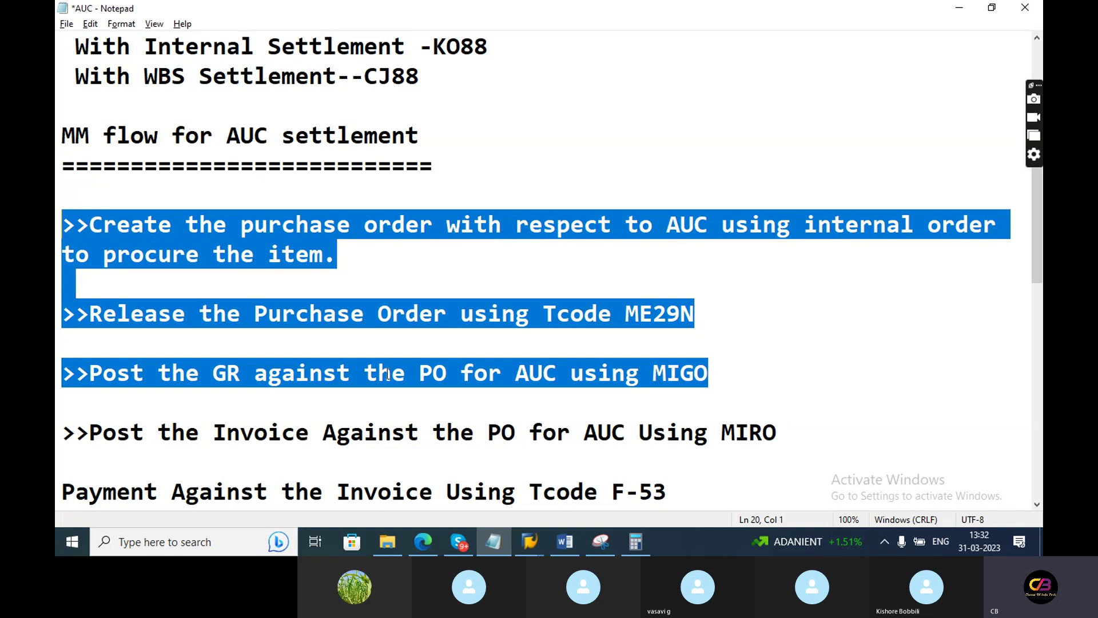
drag(778, 433, 73, 433)
drag(722, 485, 56, 411)
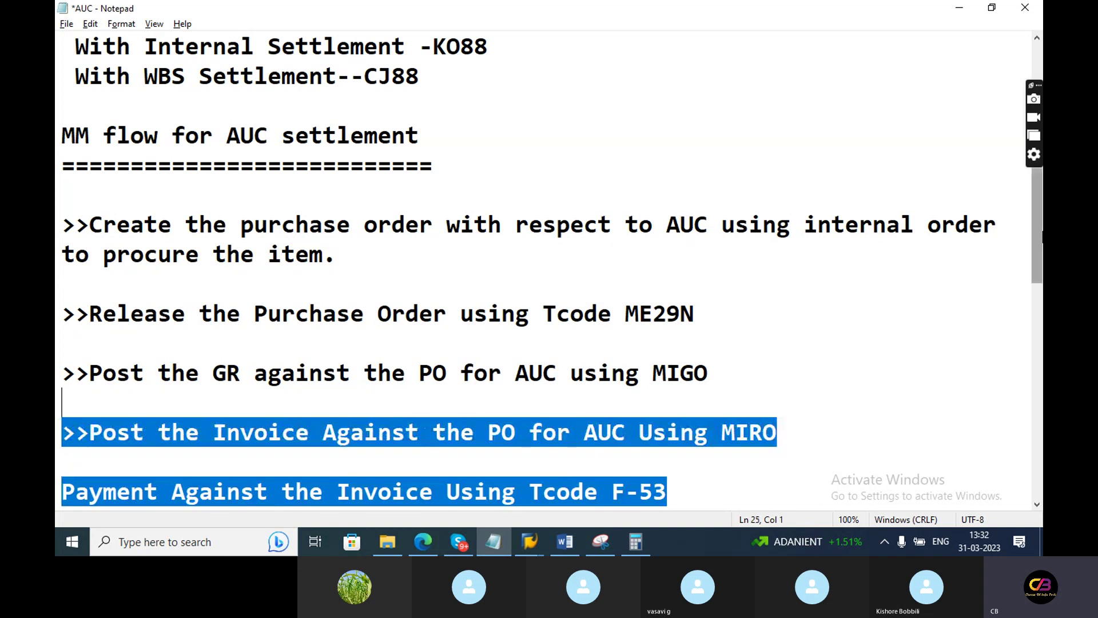
scroll(1043, 277, down, 2)
drag(747, 216, 57, 224)
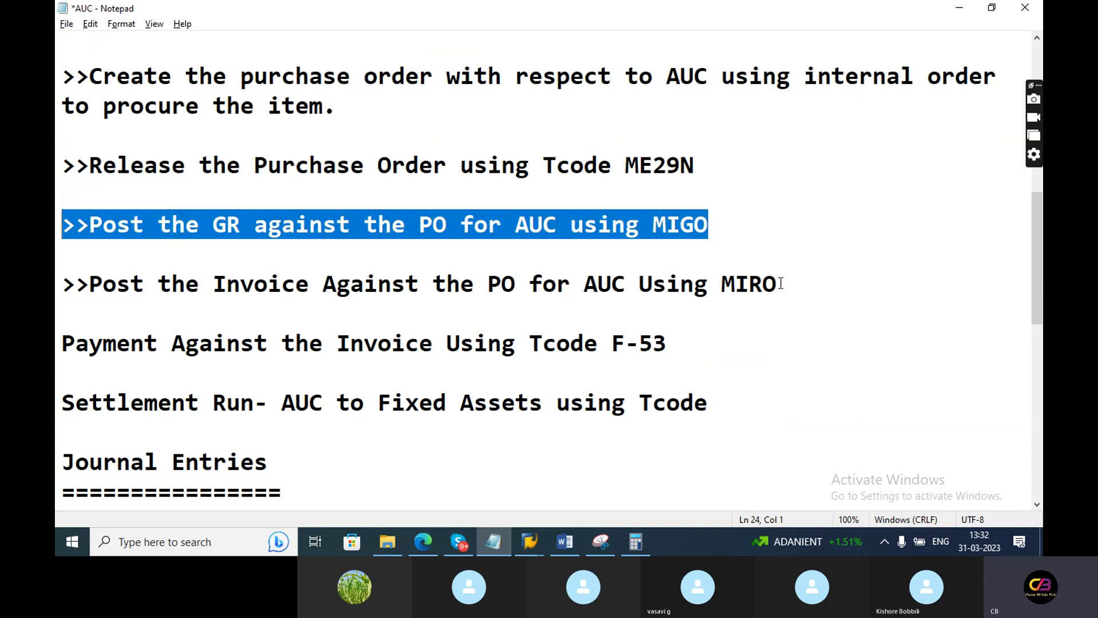
scroll(1037, 275, down, 1)
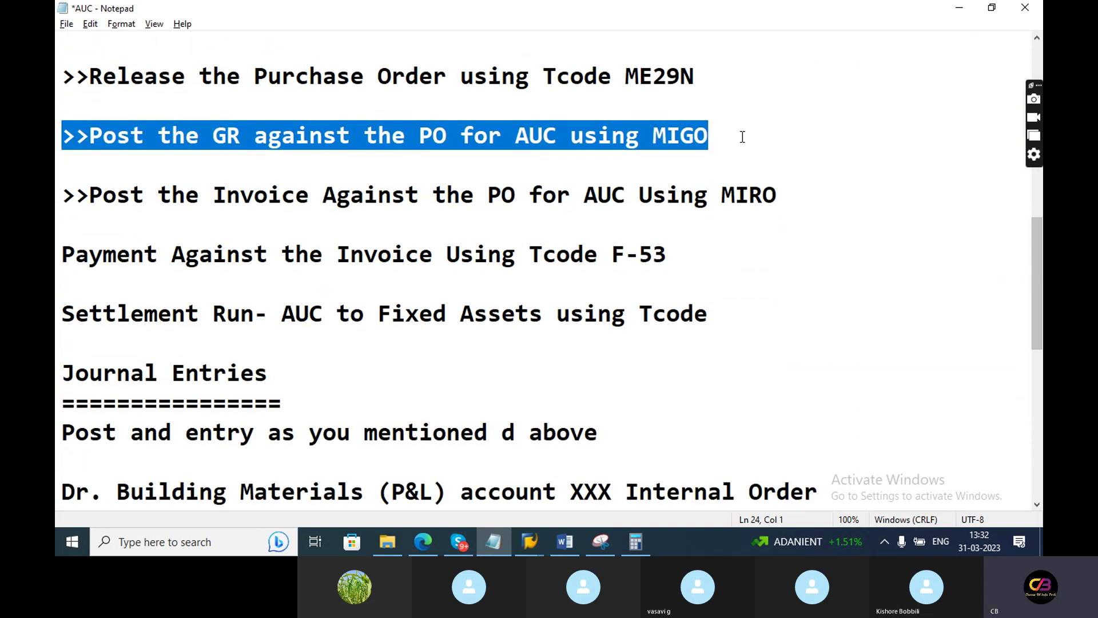
click(729, 135)
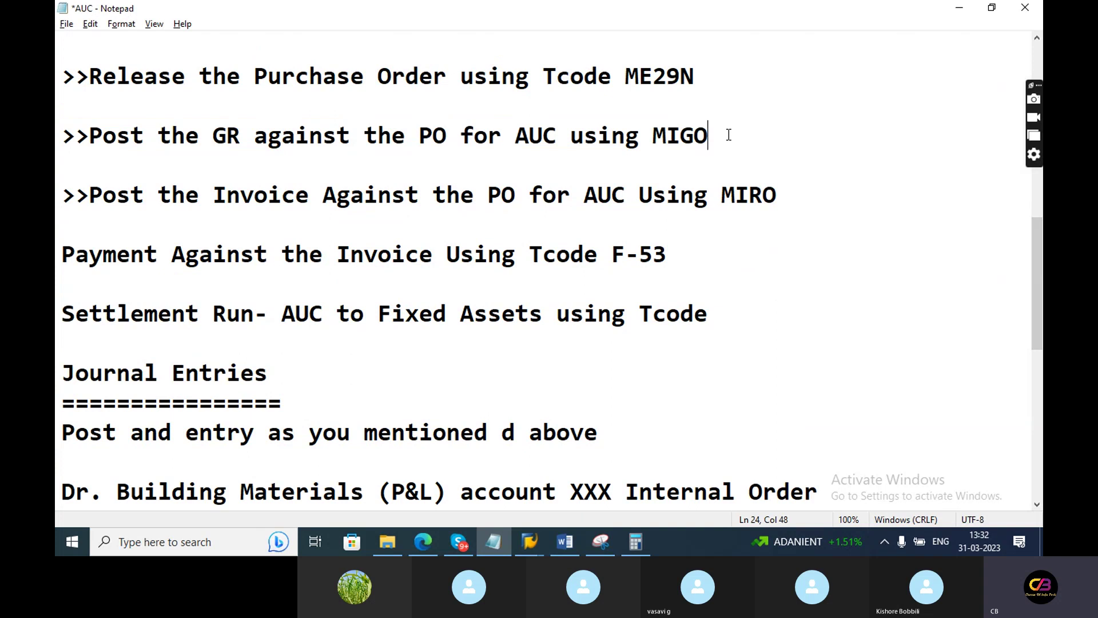
triple_click(783, 195)
Review the journal entries, the KO88 settlement step and the important note on internal orders or WBS elements for AuC assets.
drag(1040, 298, 1031, 400)
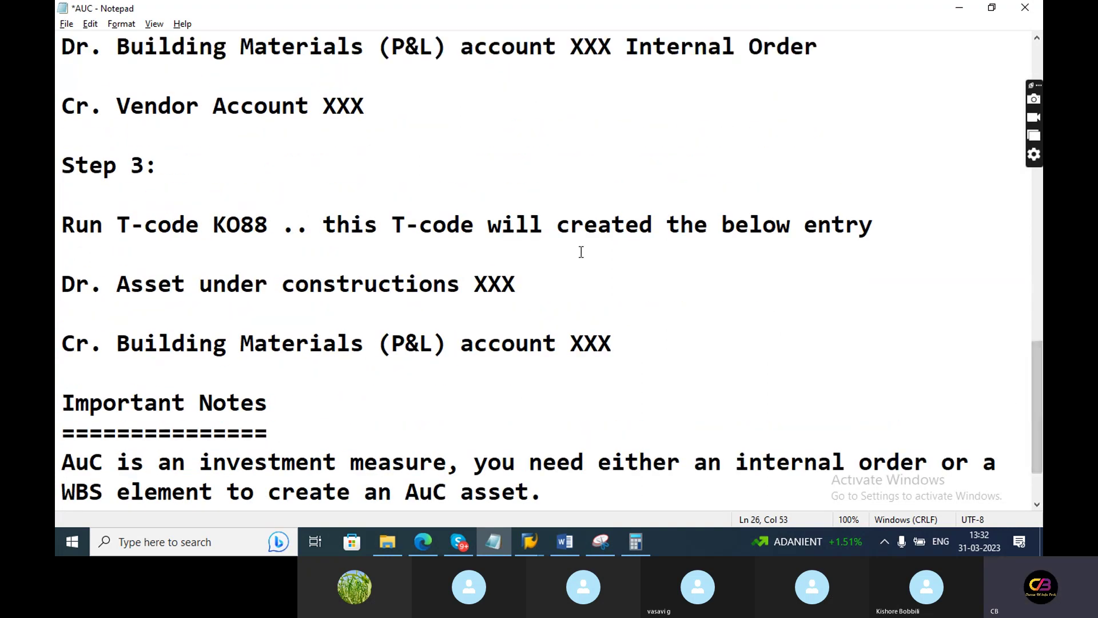
drag(630, 332, 519, 302)
drag(1038, 390, 1038, 328)
drag(62, 283, 61, 195)
scroll(941, 340, down, 4)
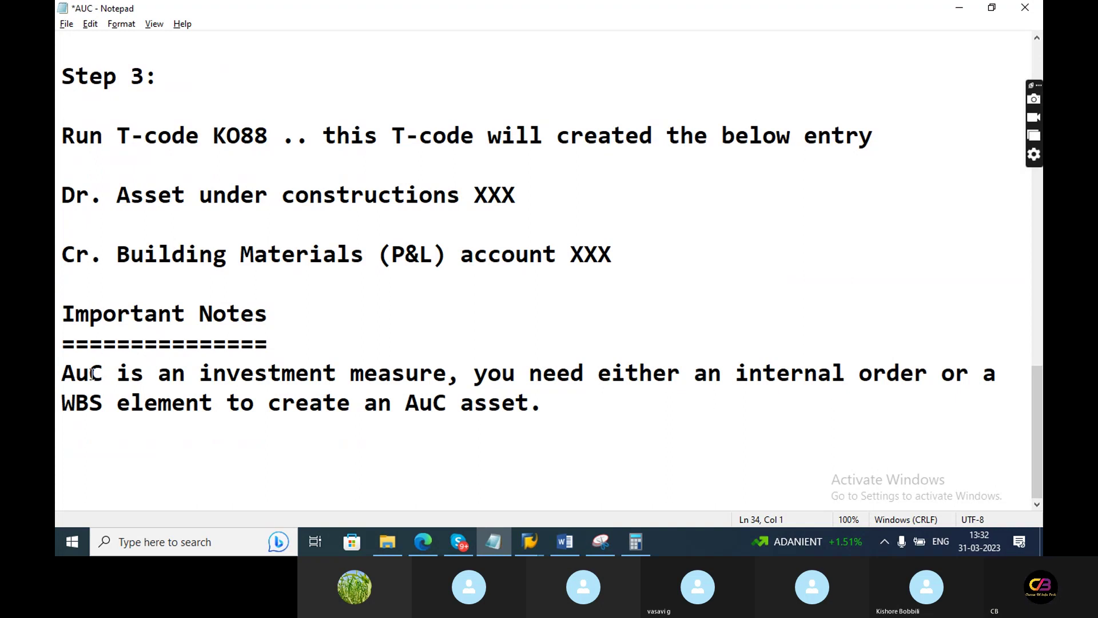
drag(201, 373, 435, 382)
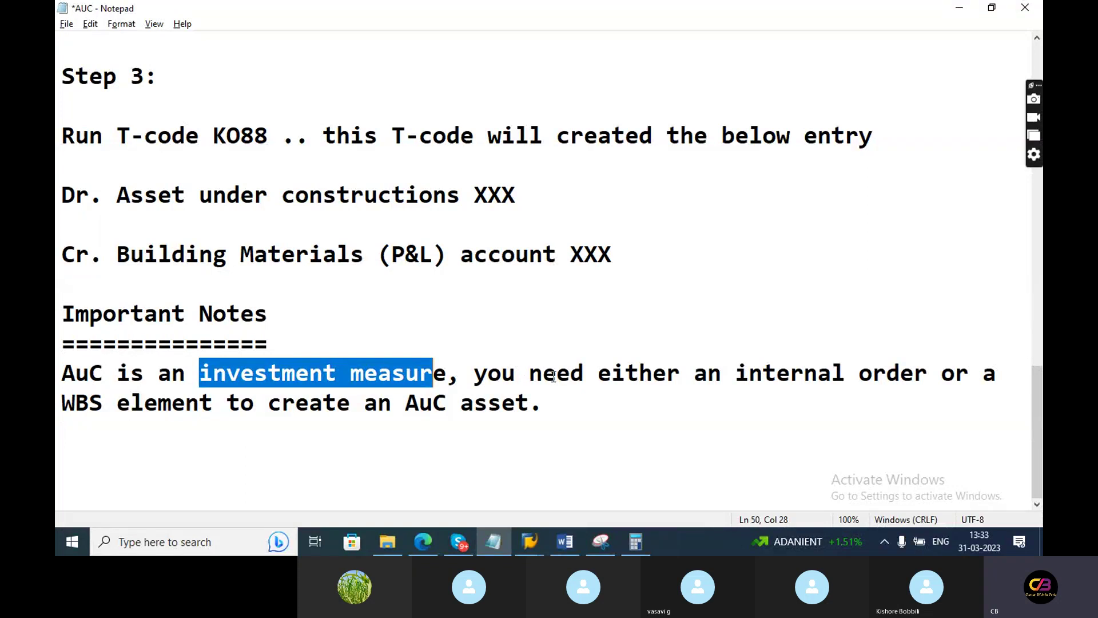
drag(530, 373, 978, 393)
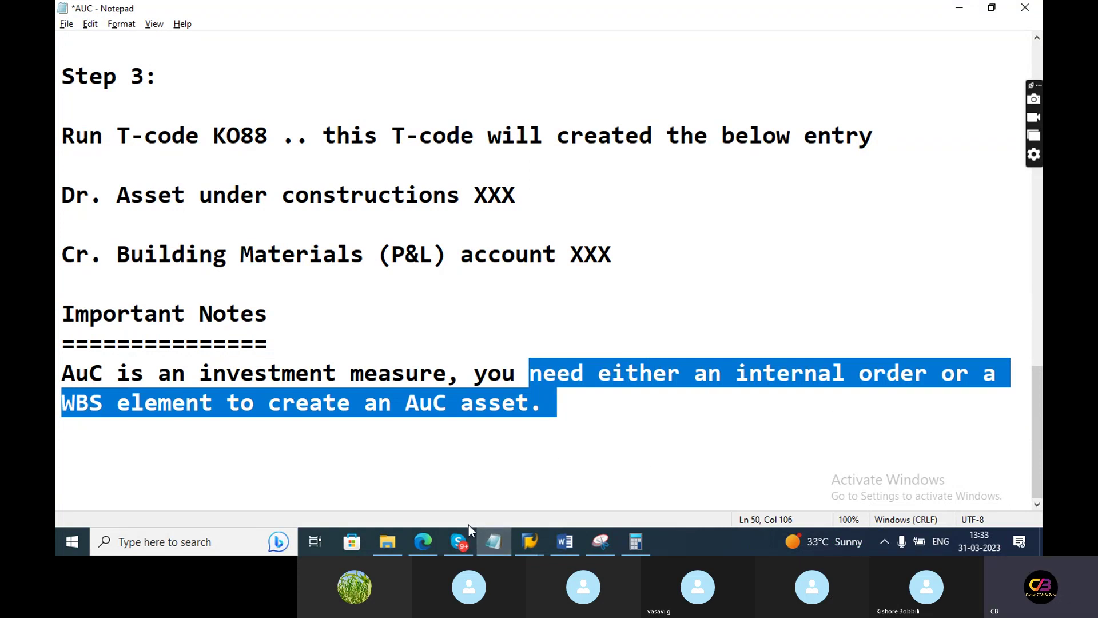
Switch to the Skype call, close its chat and end the call.
click(448, 550)
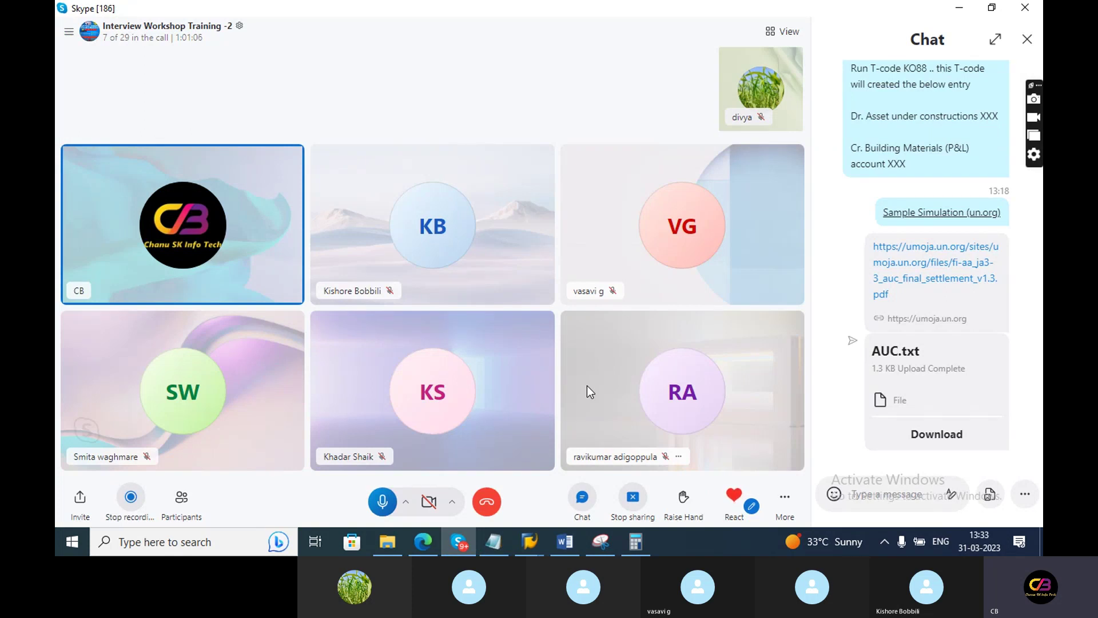
click(1027, 39)
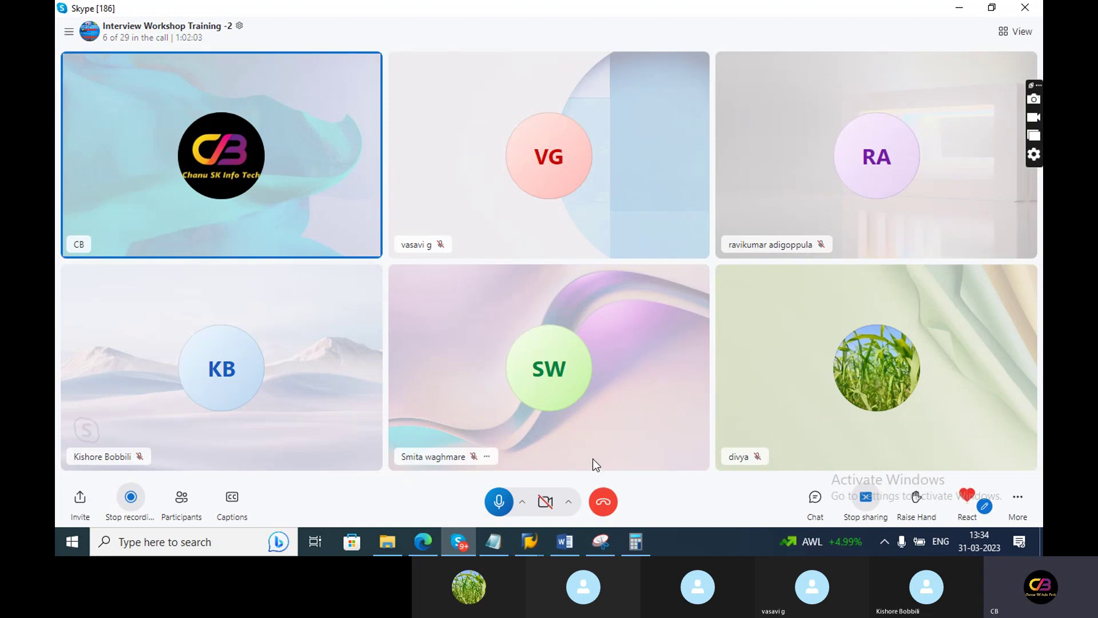
click(605, 503)
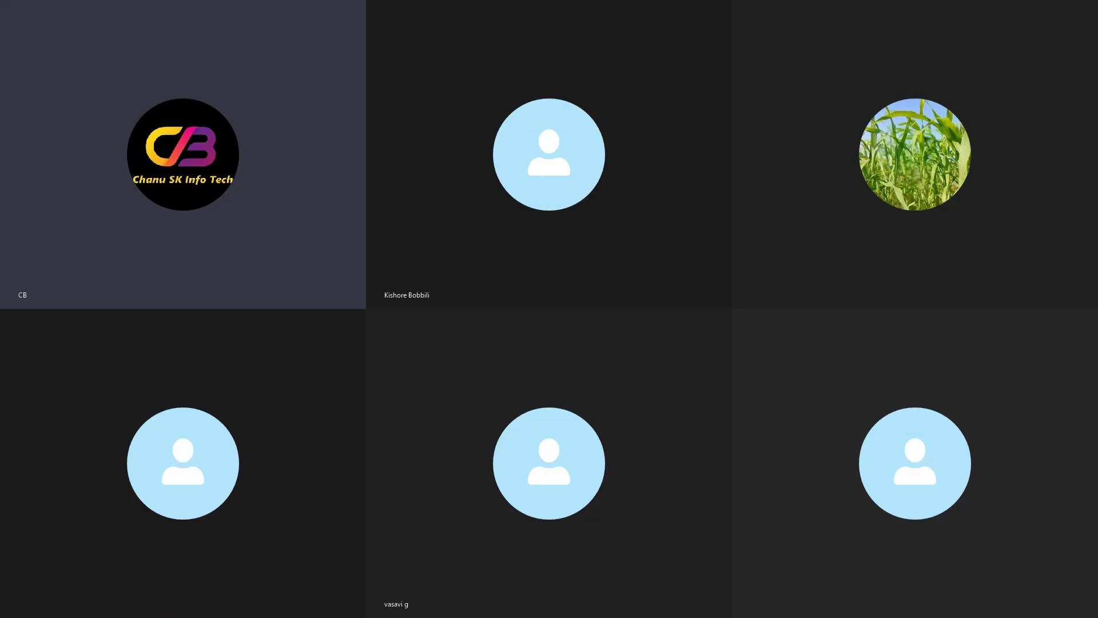